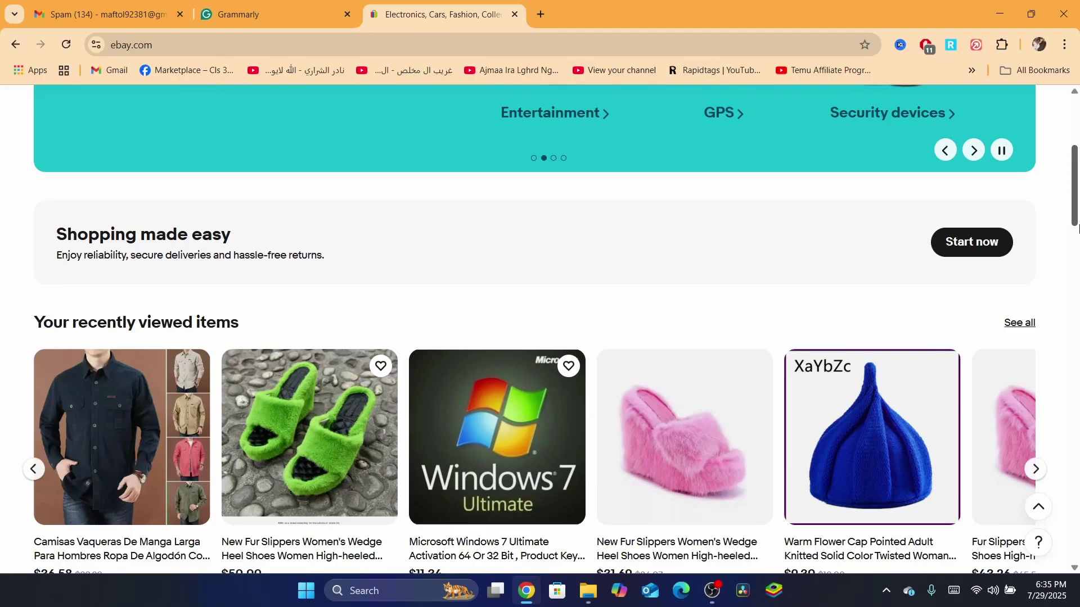
Look through the eBay home page's recently viewed items, category sections, recommended shirts, Discover rare finds and Best-selling brands
left_click_drag(1077, 227, 1076, 335)
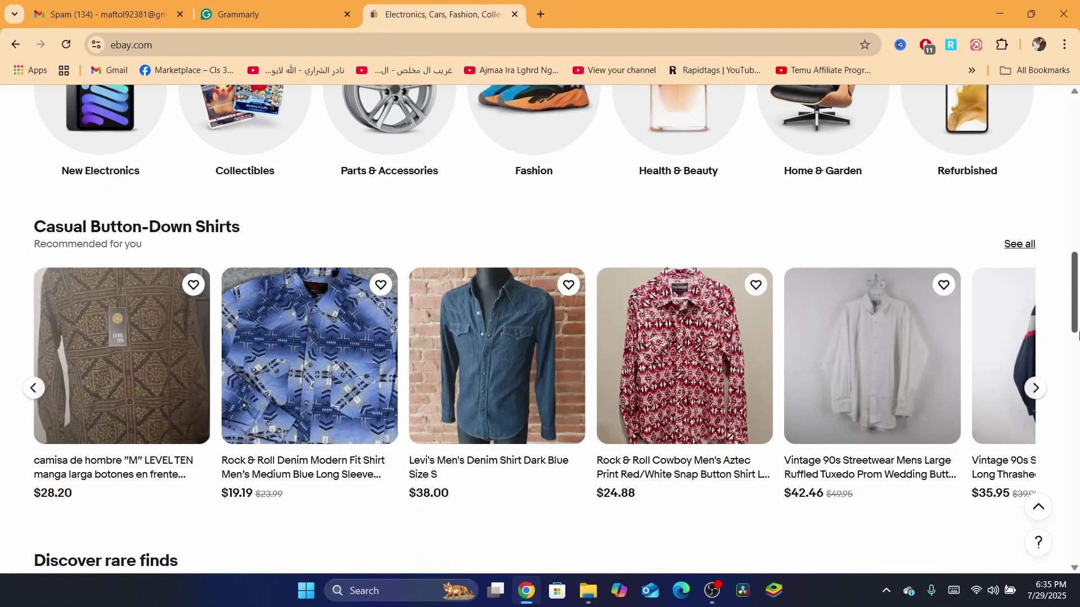
left_click_drag(1077, 335, 1076, 432)
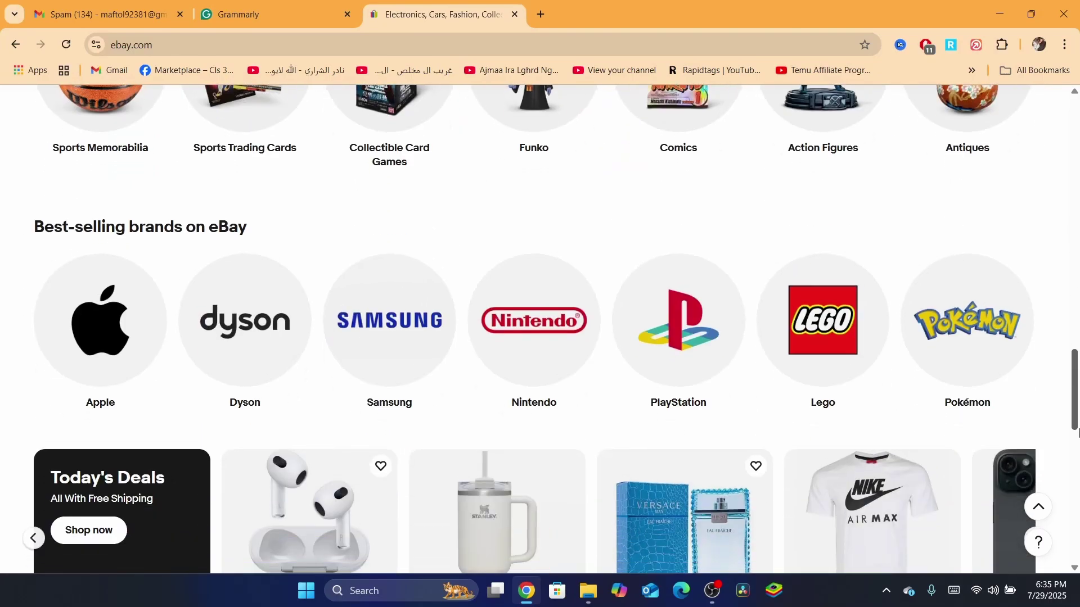
left_click_drag(1077, 393, 1076, 447)
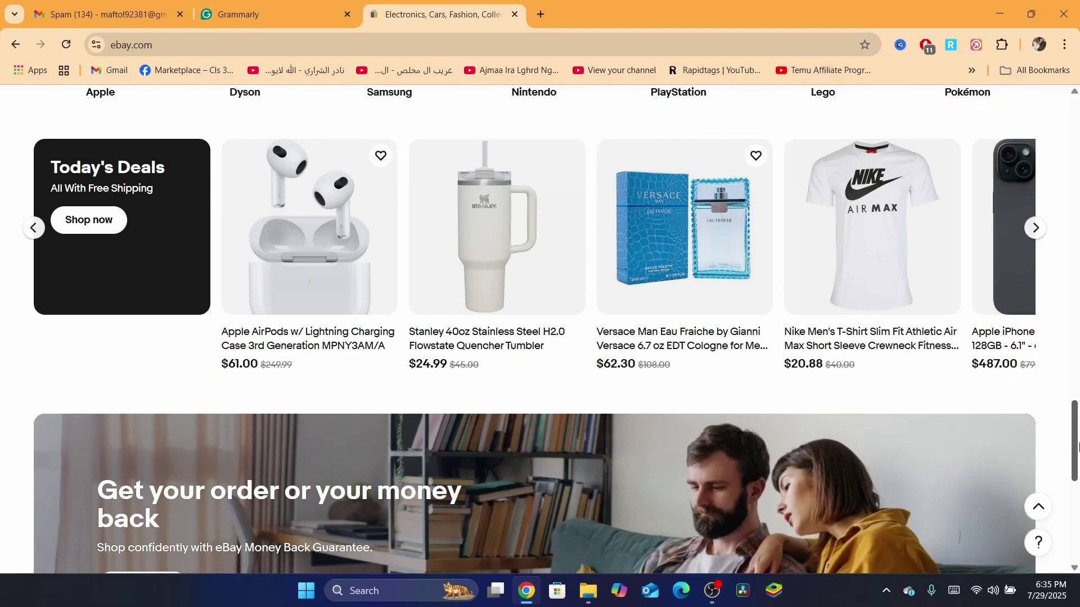
left_click_drag(1076, 430, 1078, 225)
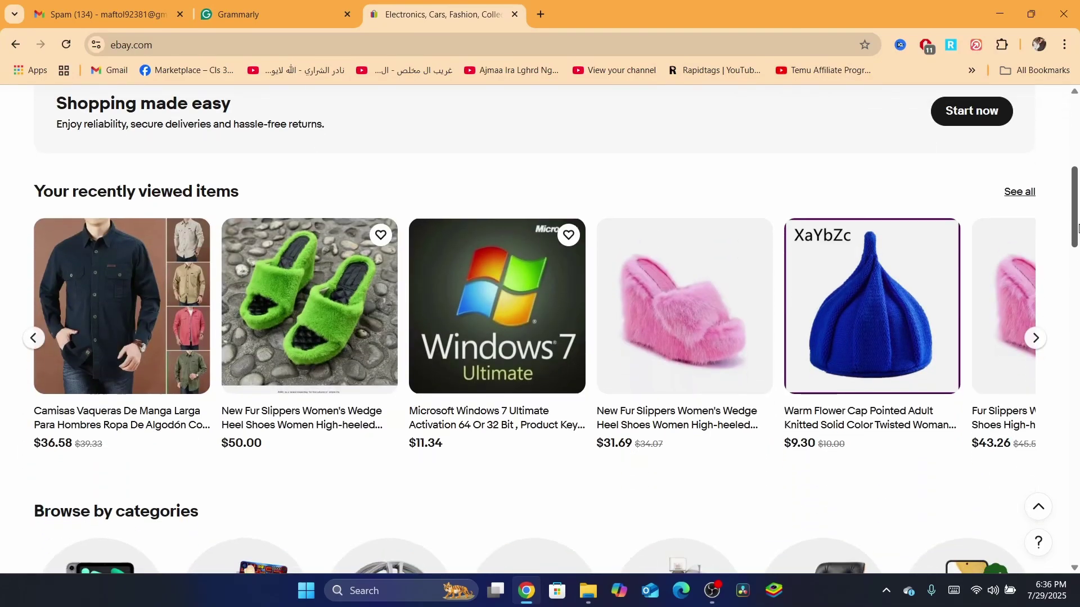
left_click_drag(1078, 227, 1078, 290)
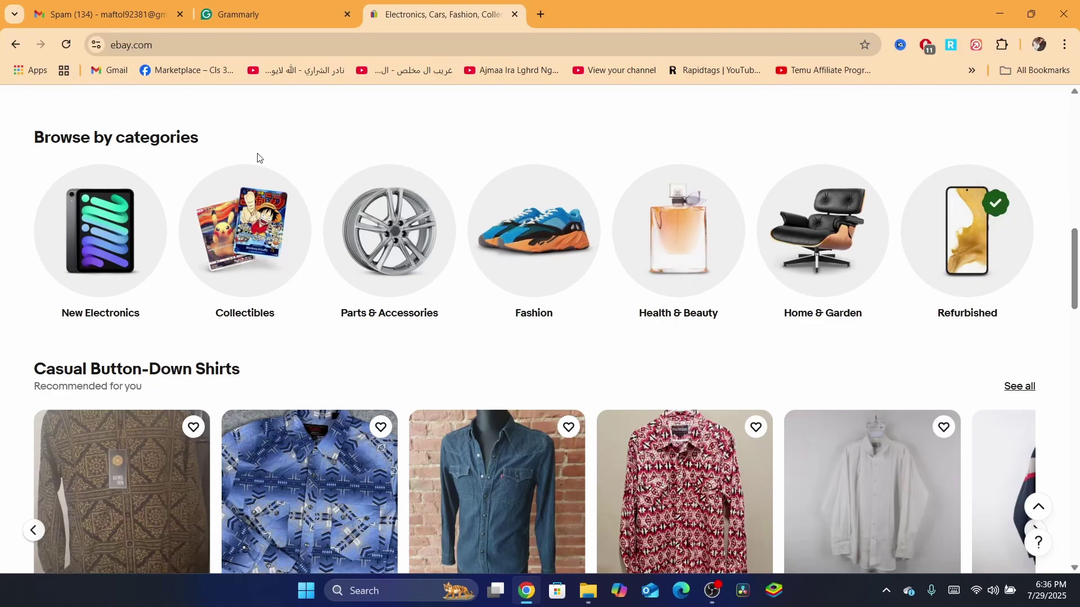
left_click_drag(1076, 308, 1075, 248)
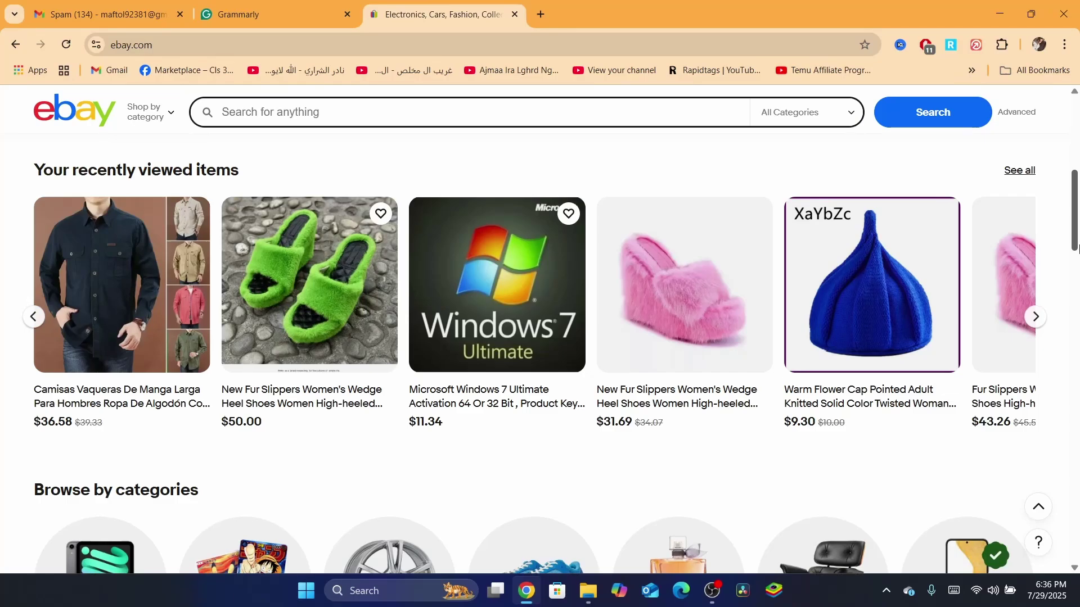
mouse_move(1077, 247)
left_mouse_down()
mouse_move(1077, 201)
mouse_move(1077, 255)
left_mouse_up()
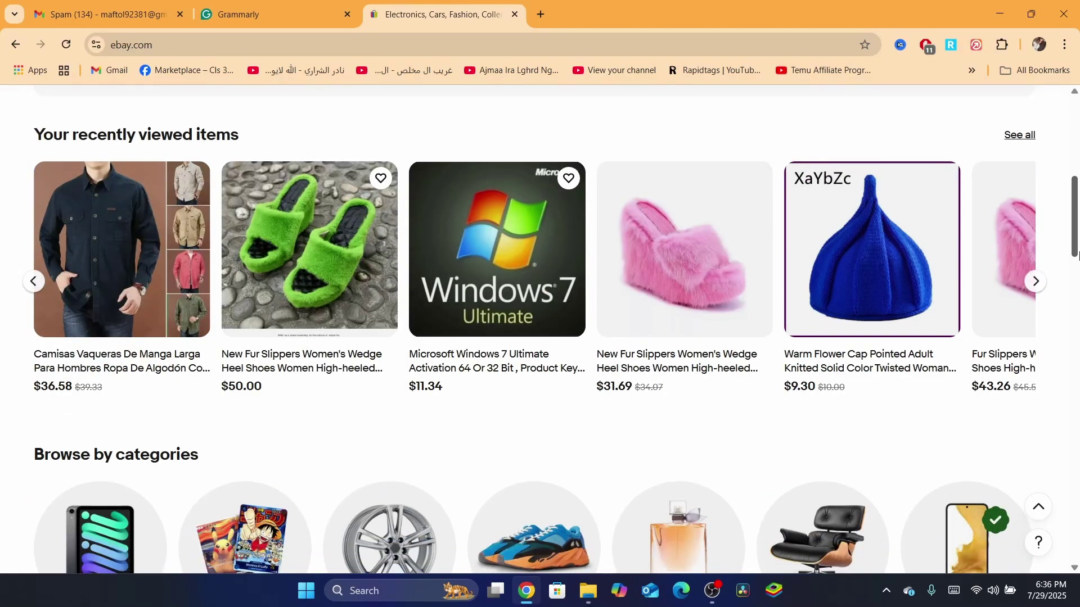
left_click_drag(1077, 255, 1076, 93)
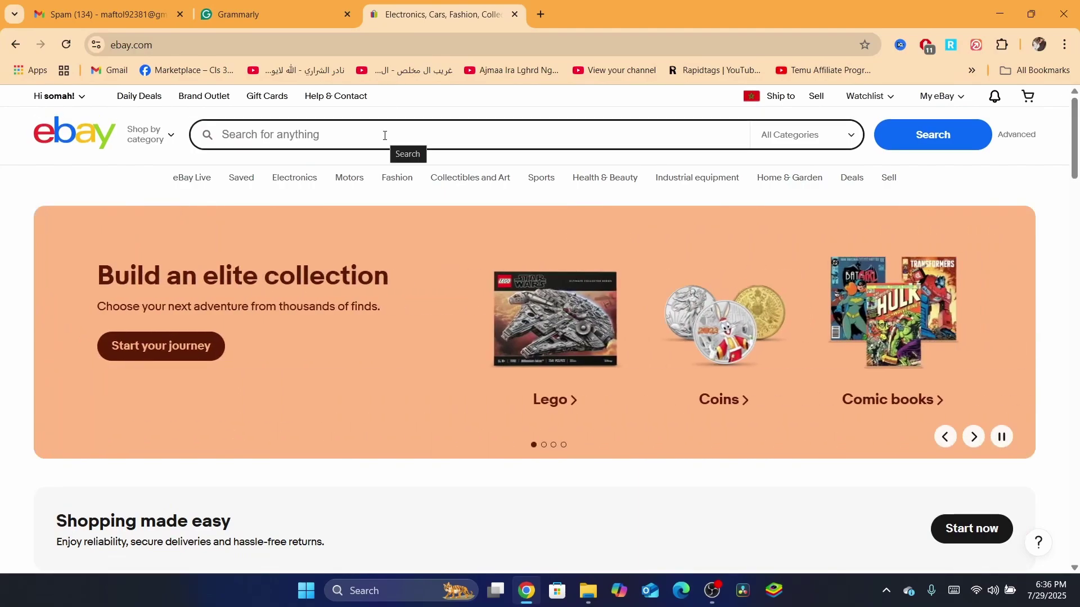
left_click_drag(1077, 179, 1077, 313)
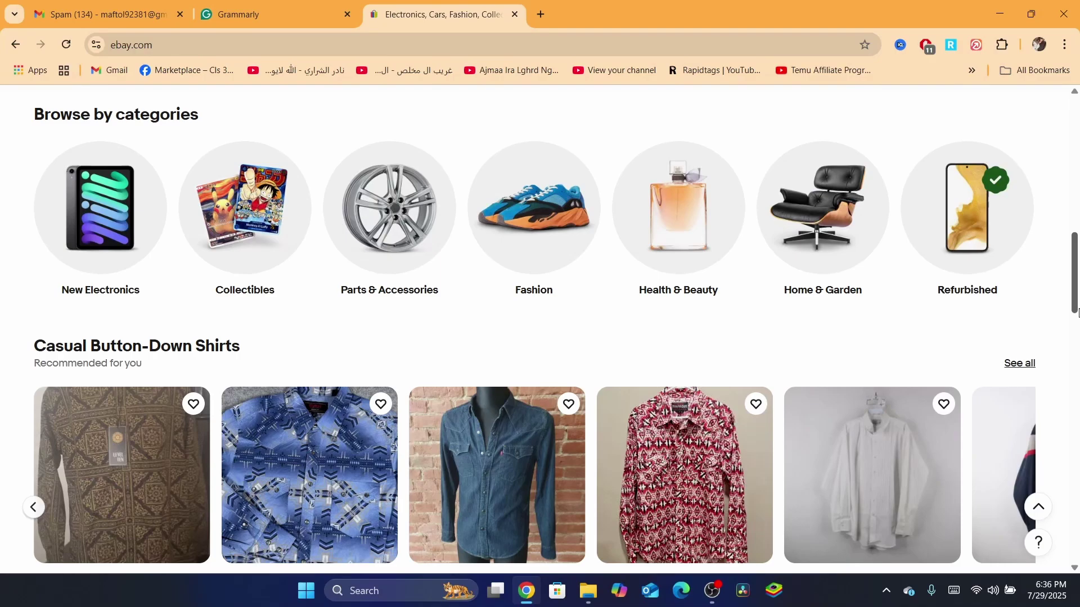
left_click_drag(1078, 312, 1077, 393)
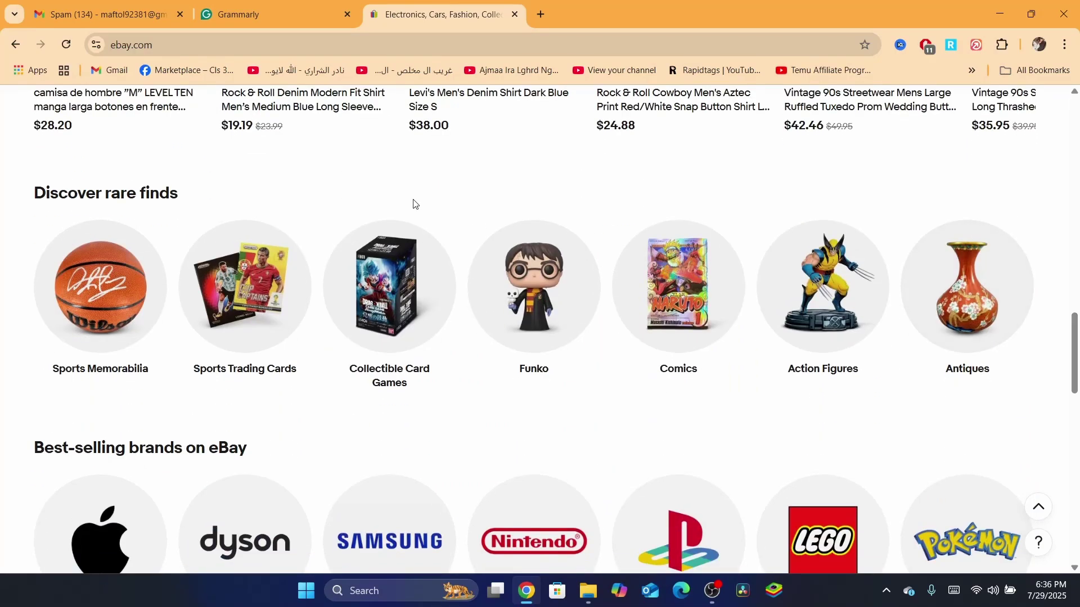
triple_click(212, 200)
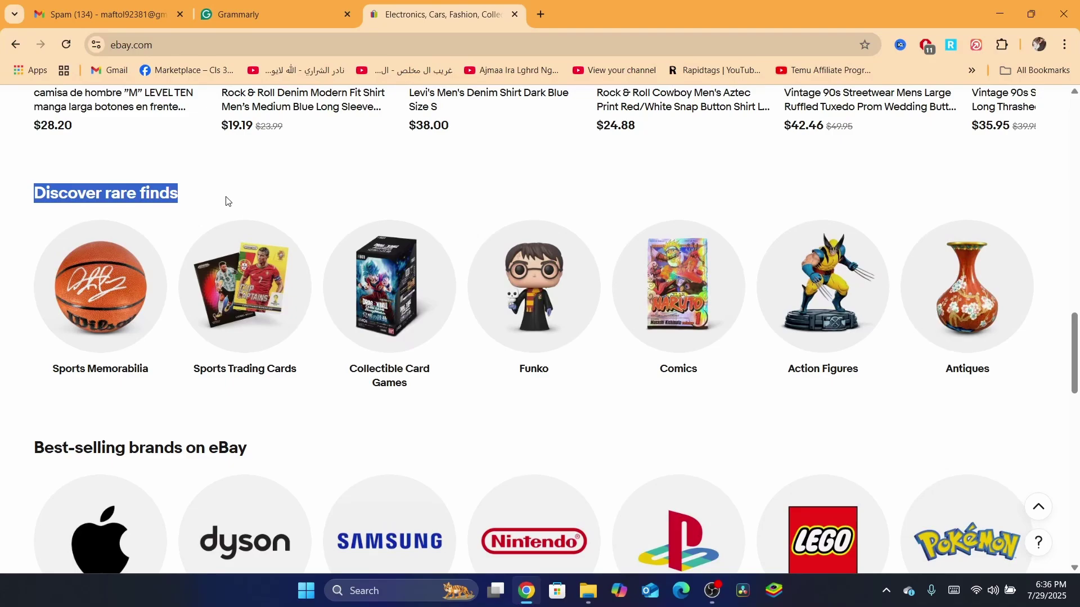
left_click(413, 211)
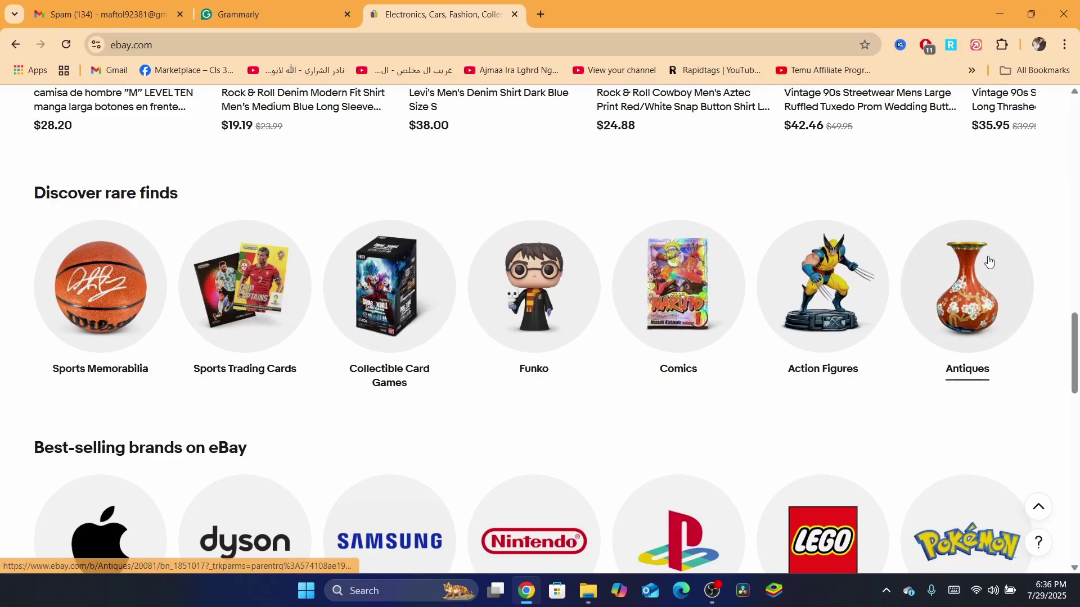
left_click(1078, 411)
left_click_drag(1077, 411, 1077, 95)
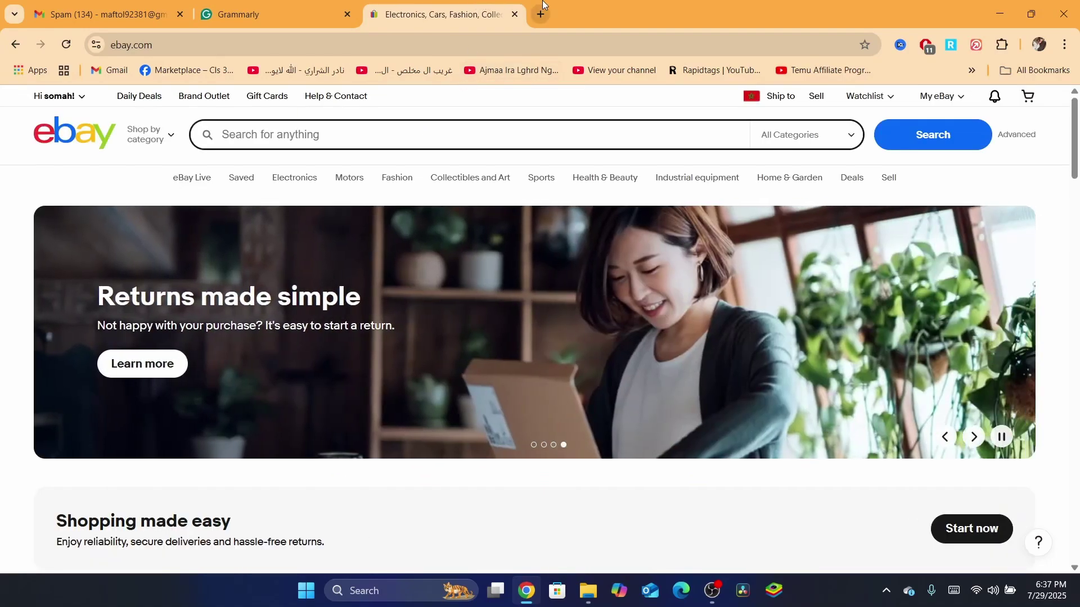
Open aliexpress.com in a new browser tab and look through its home page deals and product recommendations
left_click(541, 14)
type("aliexpress.com")
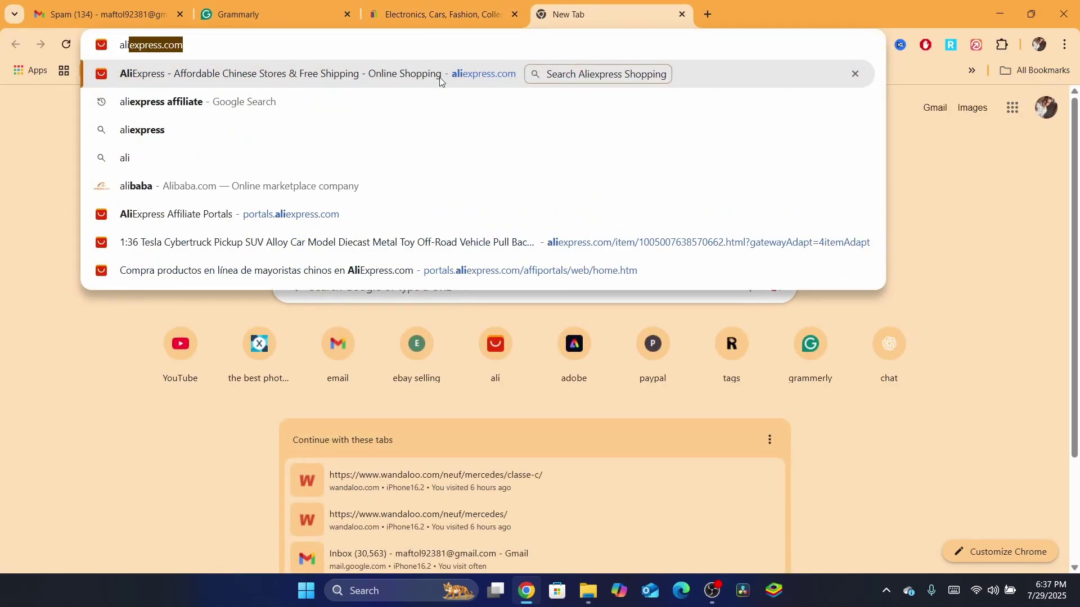
left_click(440, 78)
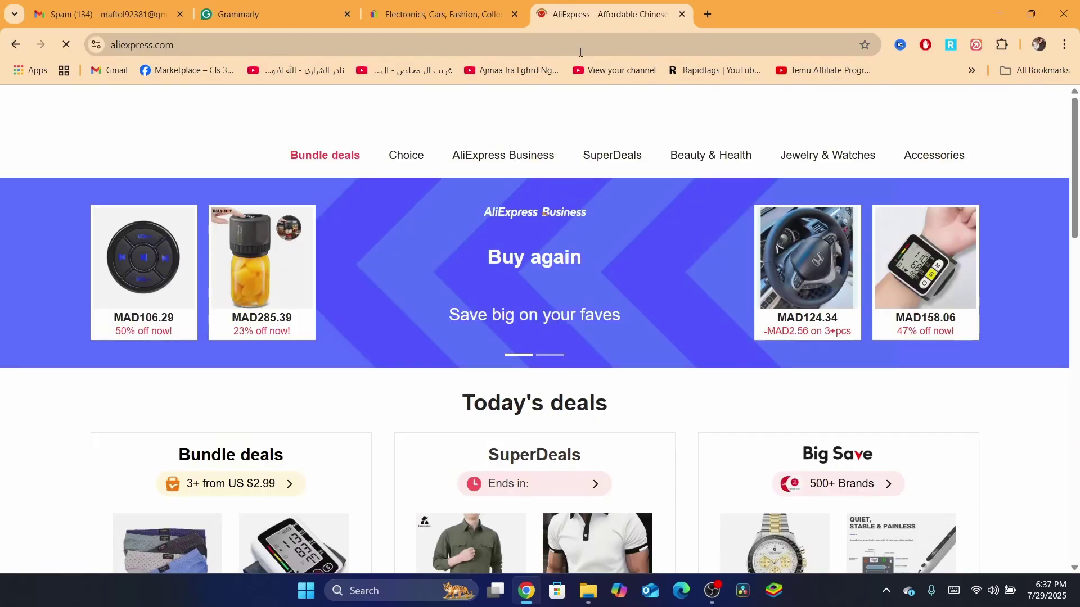
left_click_drag(1078, 159, 1078, 394)
Return to the eBay home page and open the men's long-sleeve denim shirt listing from the recently viewed items
left_click(466, 10)
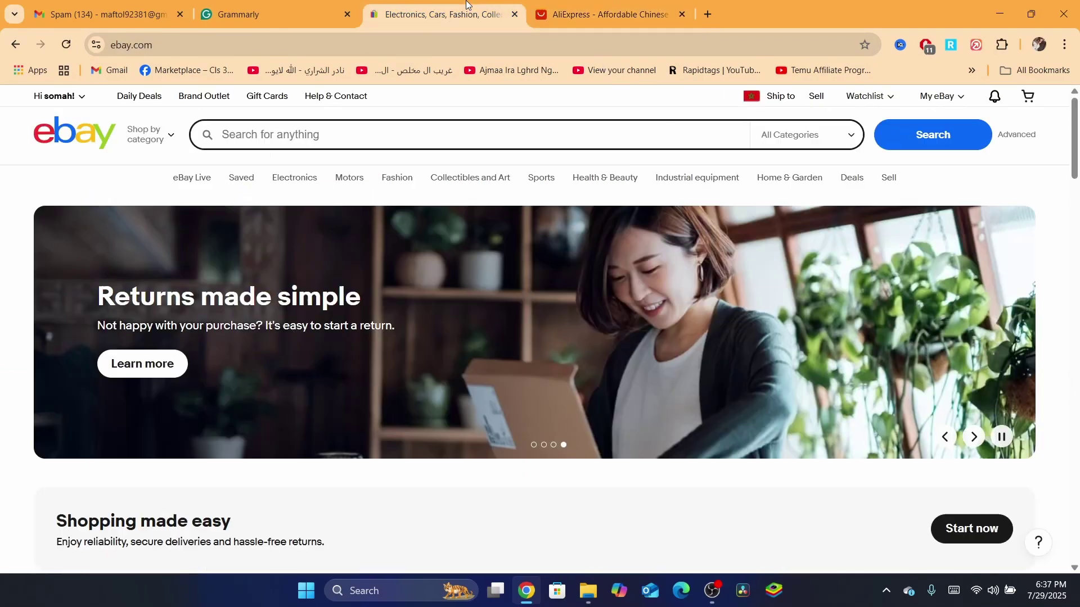
left_click_drag(1078, 163, 1078, 245)
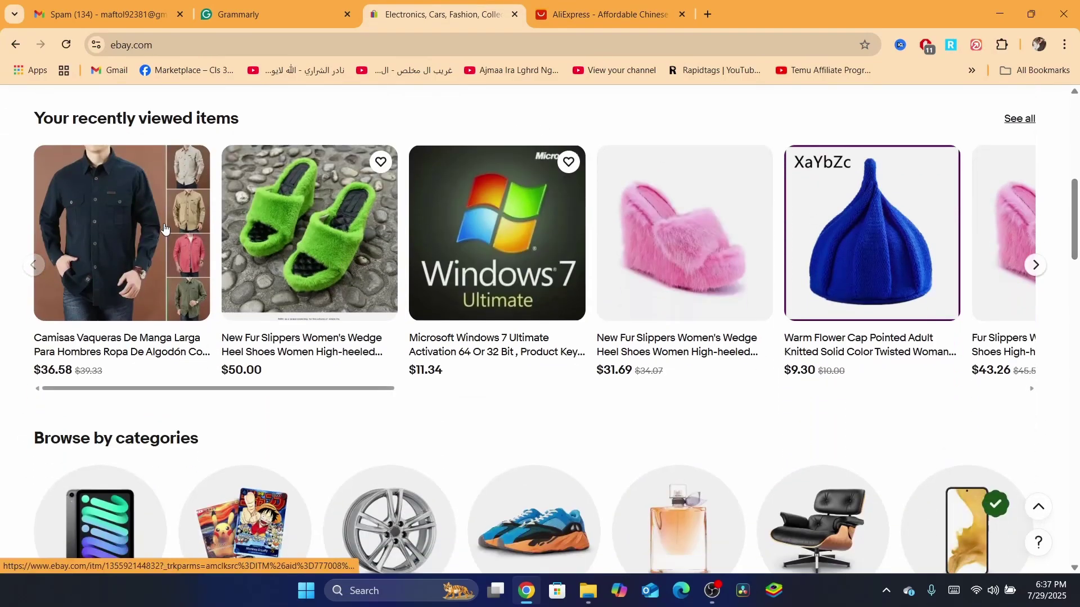
left_click(125, 254)
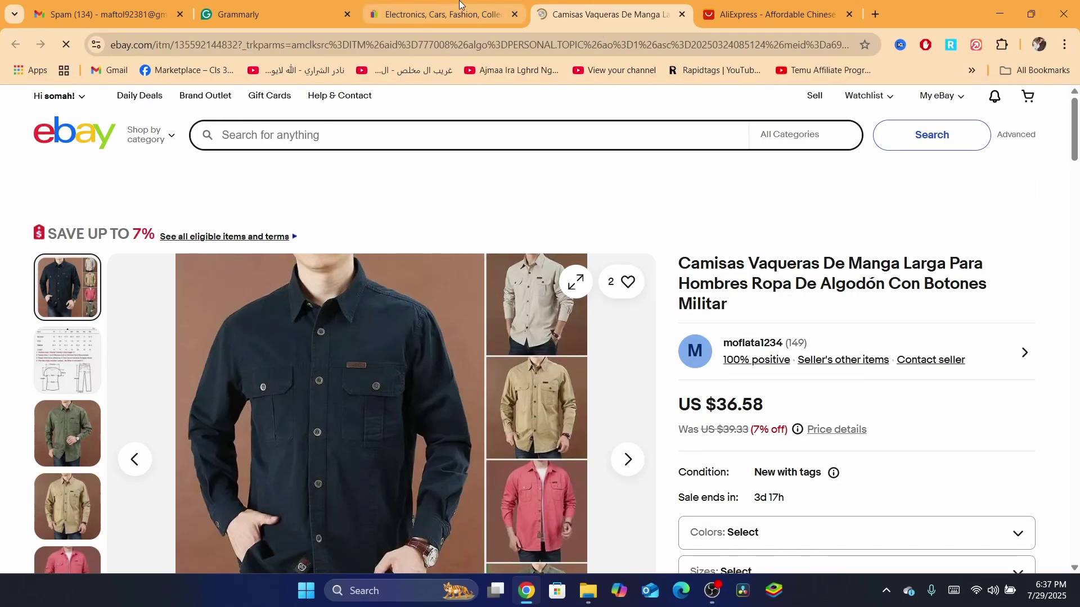
left_click(457, 9)
key("ctrl+Tab")
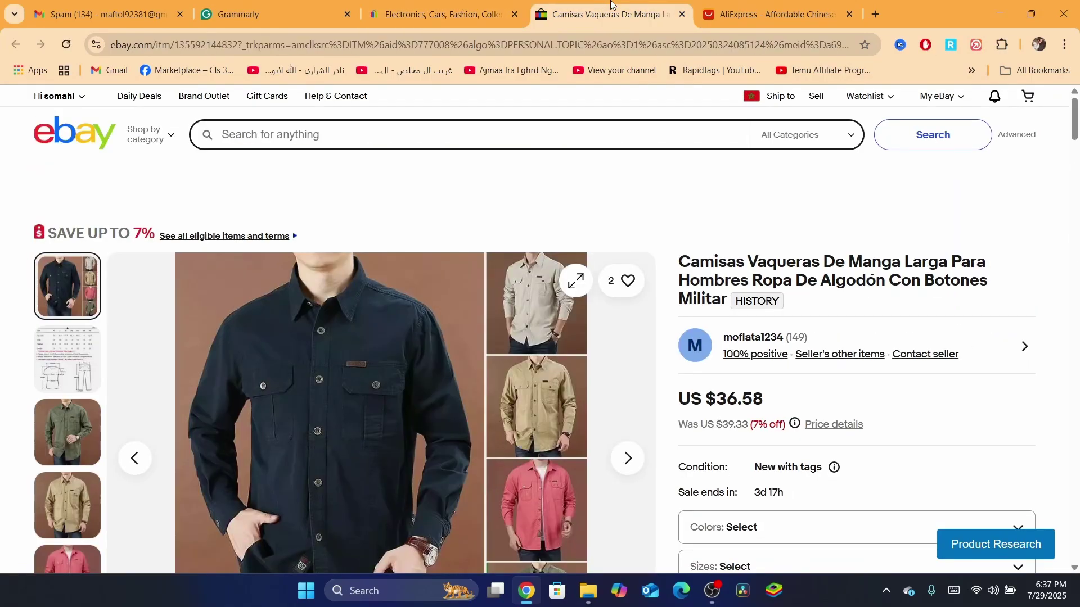
left_click(478, 10)
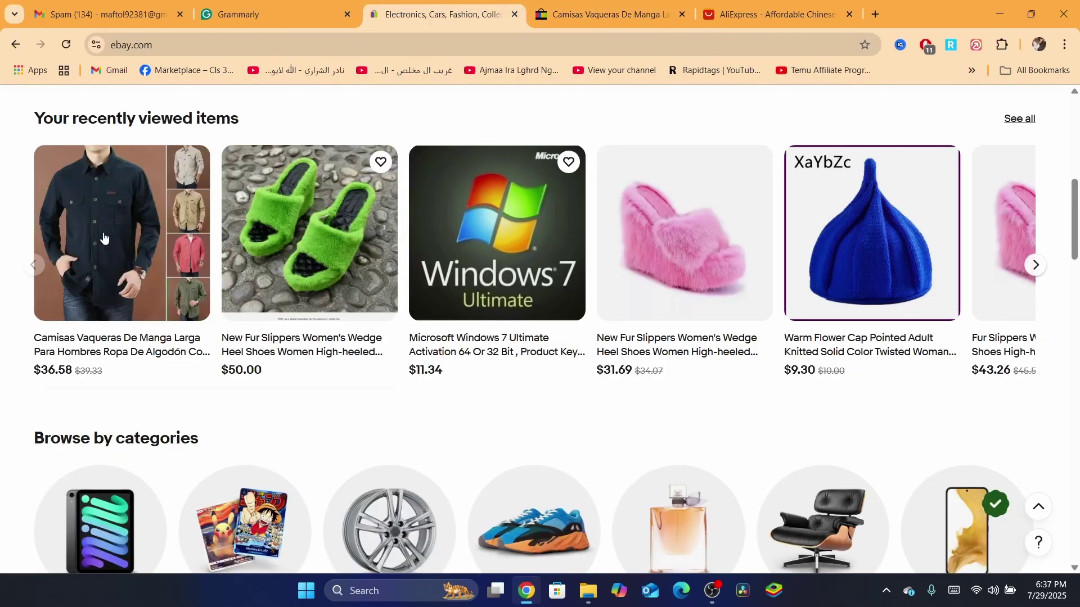
left_click(659, 4)
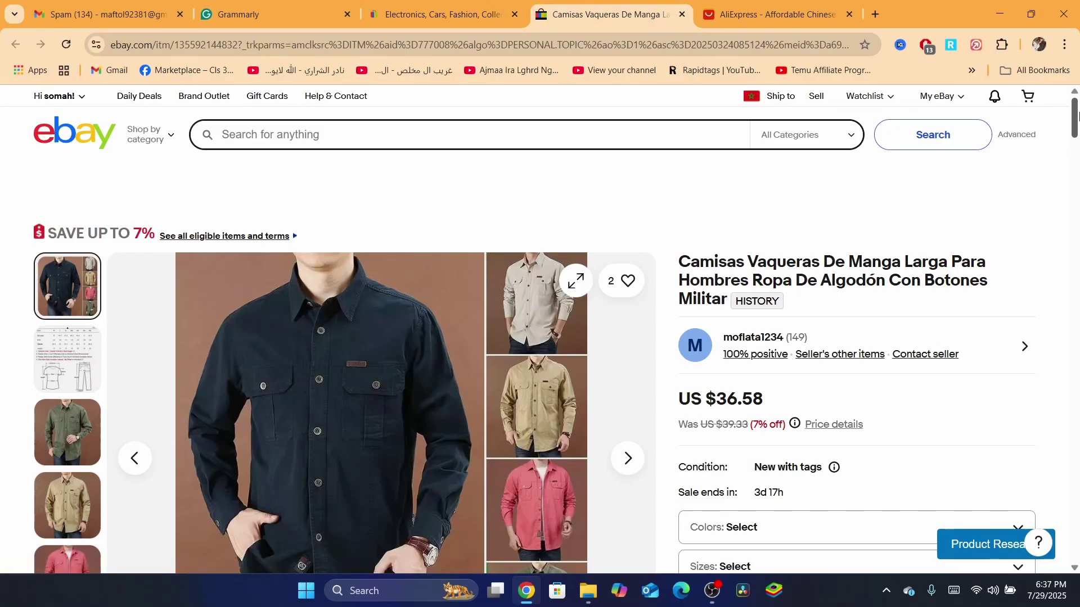
Set the eBay shipping location to United States from the shirt listing
left_click_drag(1074, 117, 767, 103)
left_click(768, 101)
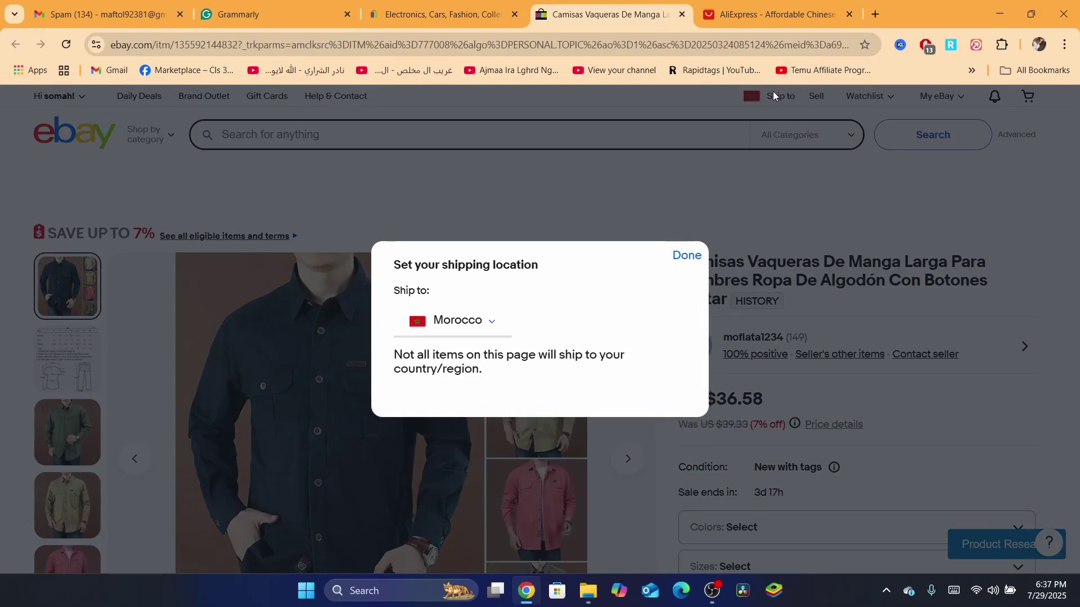
left_click(463, 321)
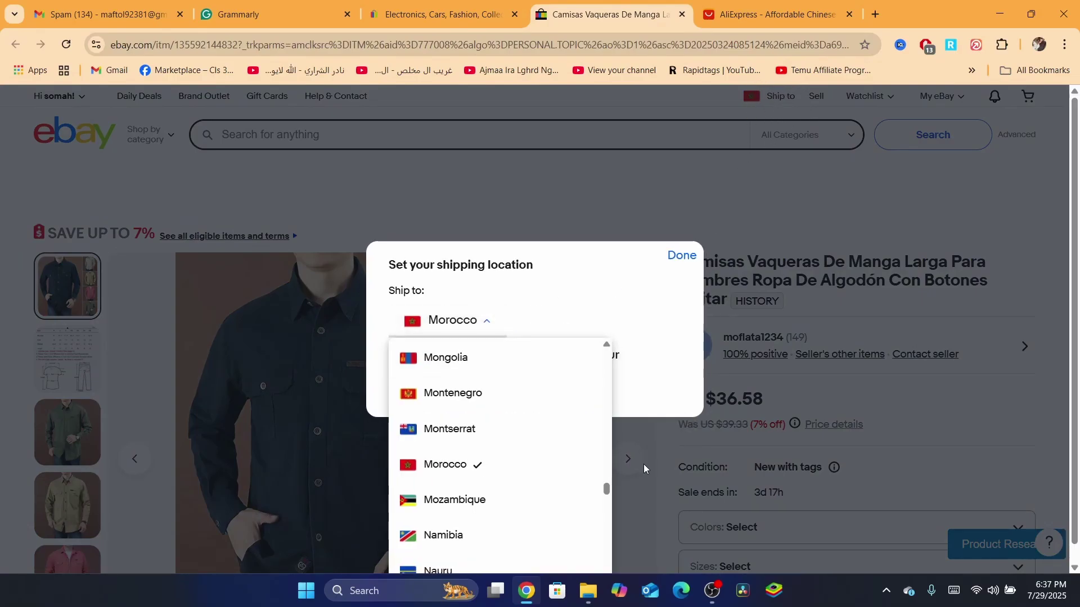
left_click_drag(607, 494, 618, 564)
left_click(482, 550)
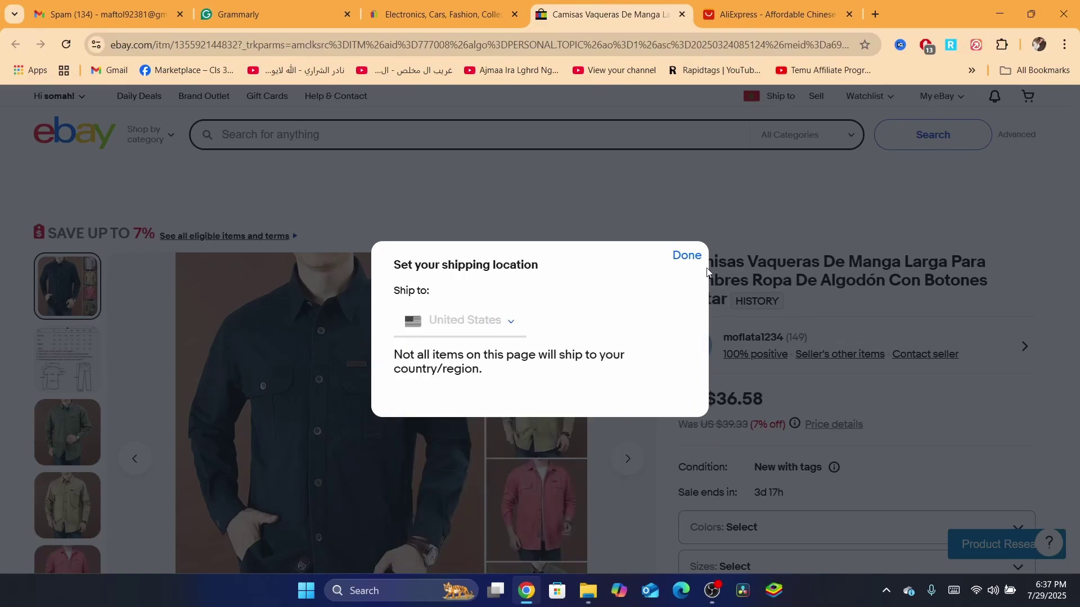
left_click(682, 260)
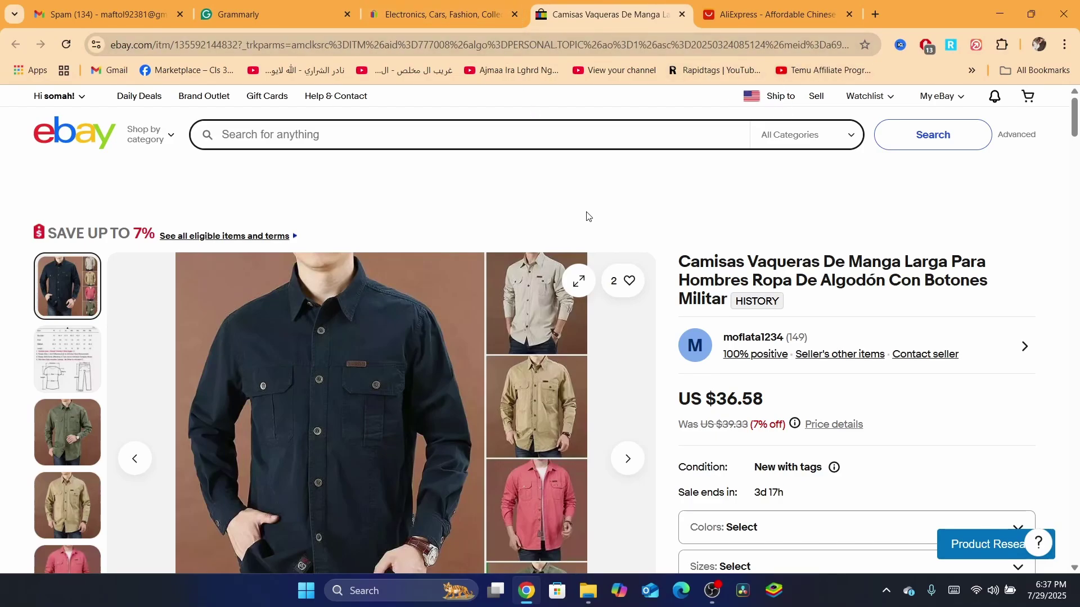
Review the shirt listing's purchase, shipping, returns and payment details, with a glance back at the eBay home page
left_click_drag(1077, 109, 1079, 152)
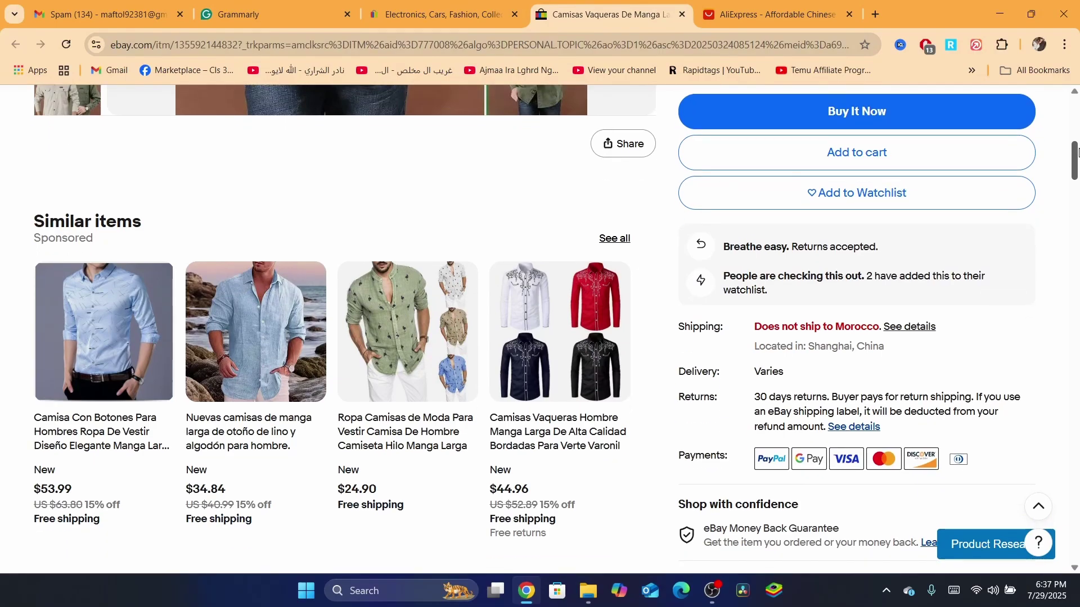
left_click_drag(1078, 152, 1078, 99)
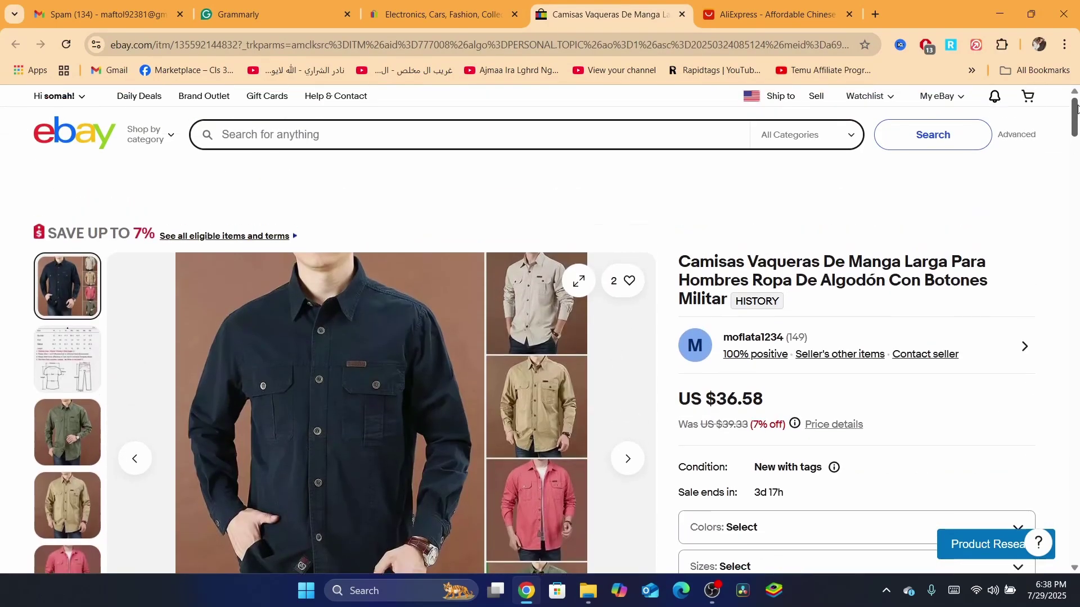
left_click(465, 5)
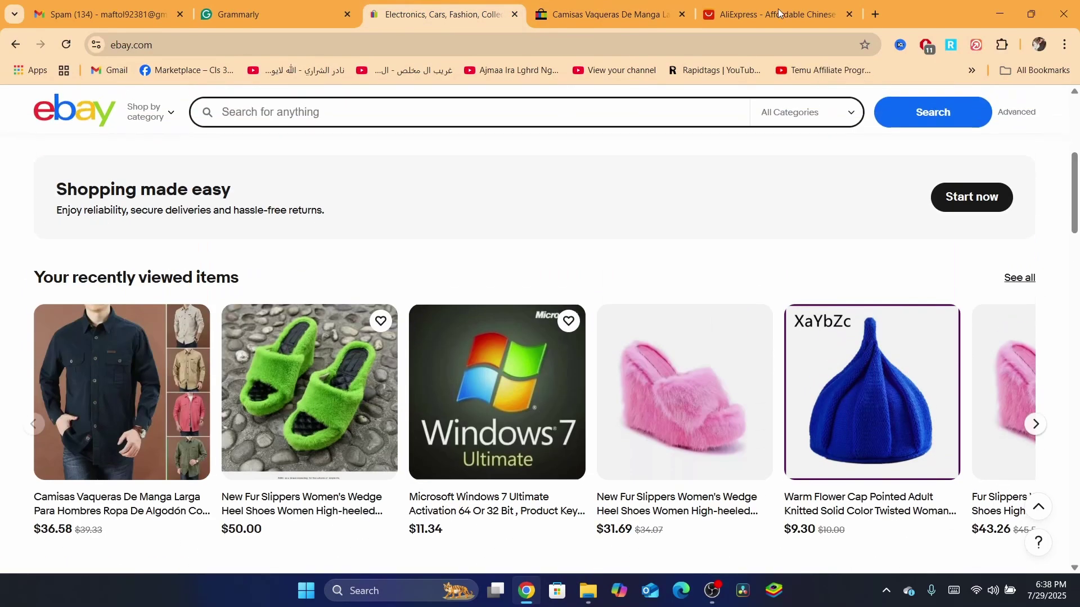
left_click(568, 4)
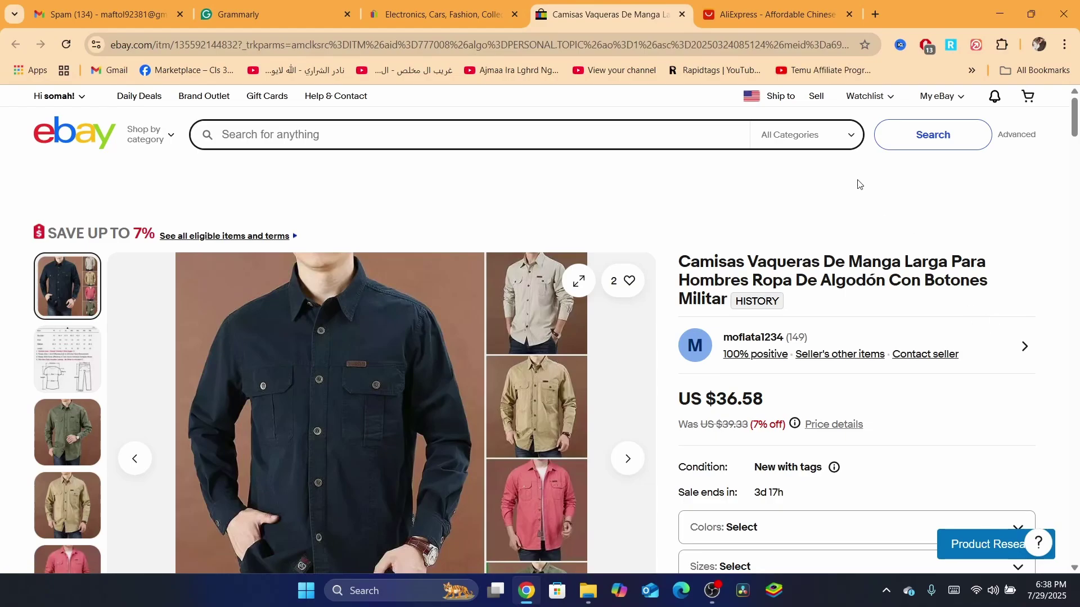
scroll(858, 184, "down", 7)
scroll(460, 180, "up", 7)
Highlight and examine the sold count beside the shirt listing's quantity, then check the AliExpress home page and return to the listing
mouse_move(1075, 118)
left_mouse_down()
mouse_move(1077, 163)
mouse_move(1077, 129)
left_mouse_up()
left_click_drag(864, 427, 909, 429)
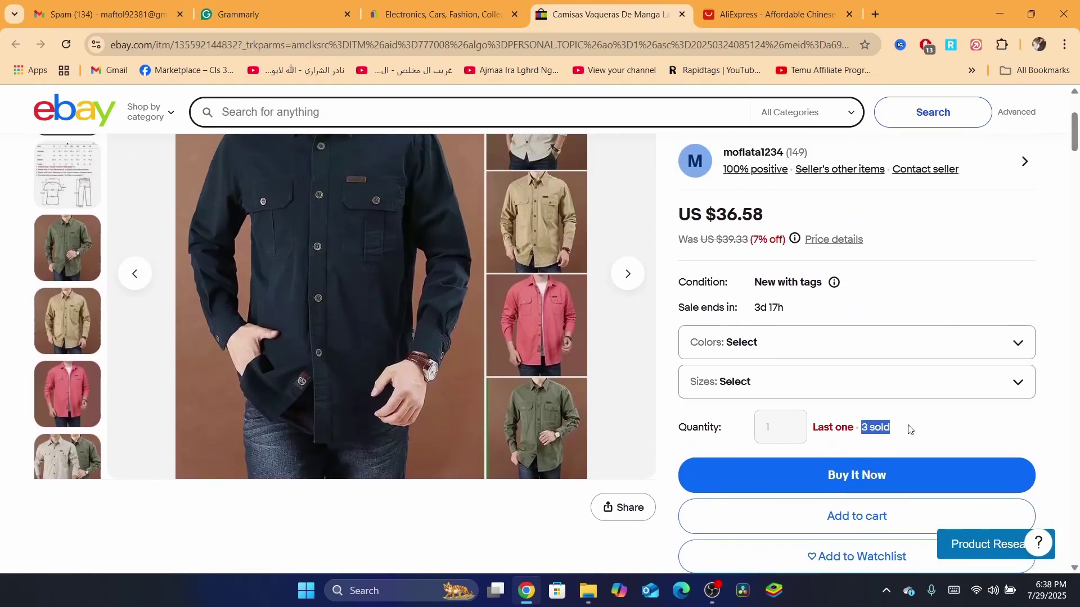
left_click(910, 429)
scroll(909, 429, "up", 6)
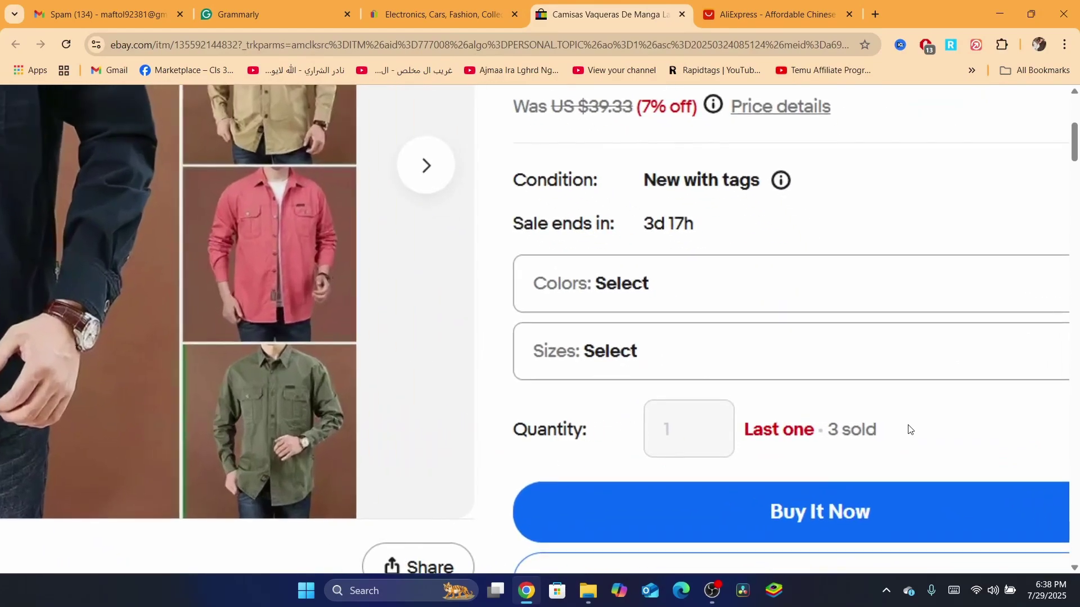
mouse_move(780, 438)
left_mouse_down()
mouse_move(862, 437)
mouse_move(780, 441)
left_mouse_up()
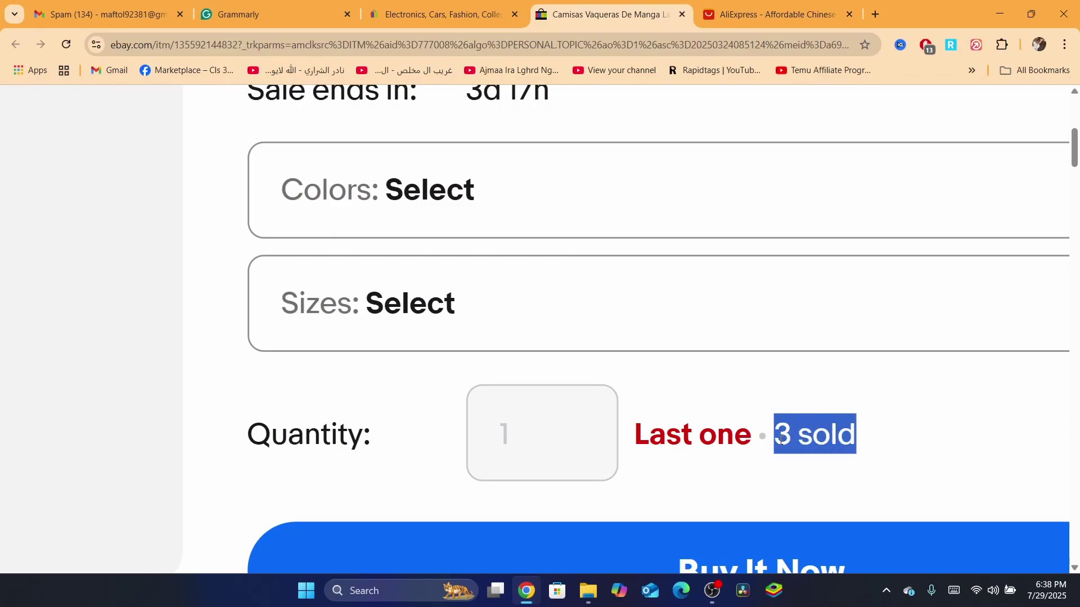
scroll(484, 191, "down", 6)
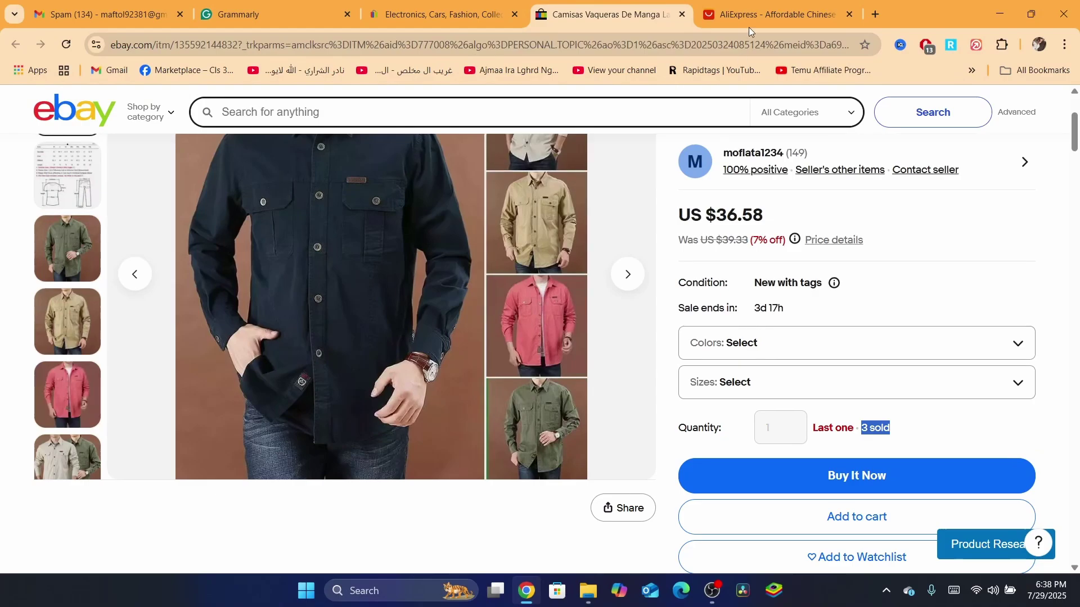
key("ctrl+Tab")
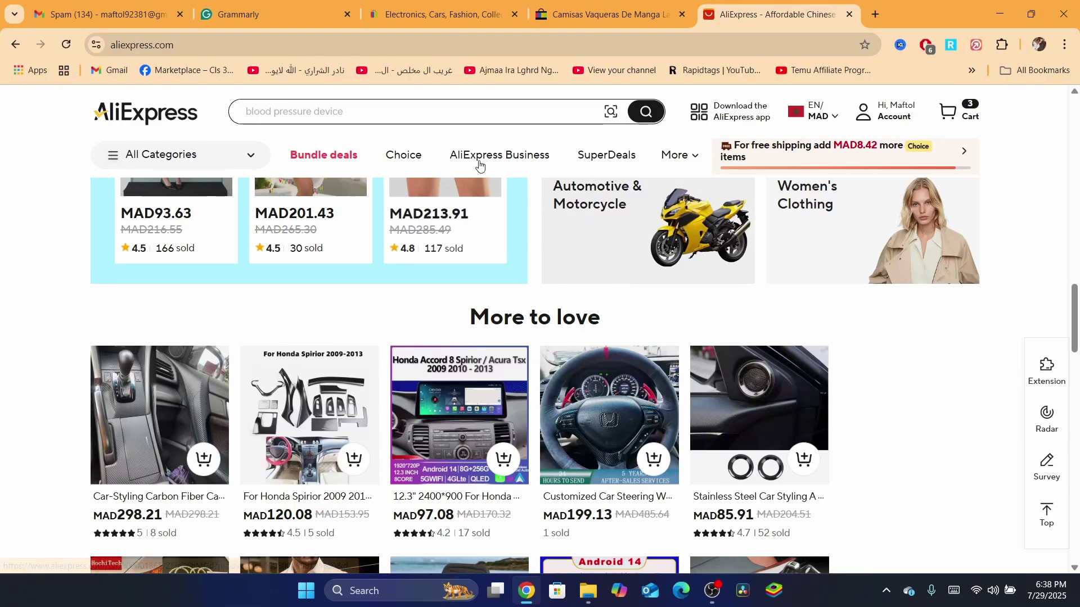
key("ctrl+shift+Tab")
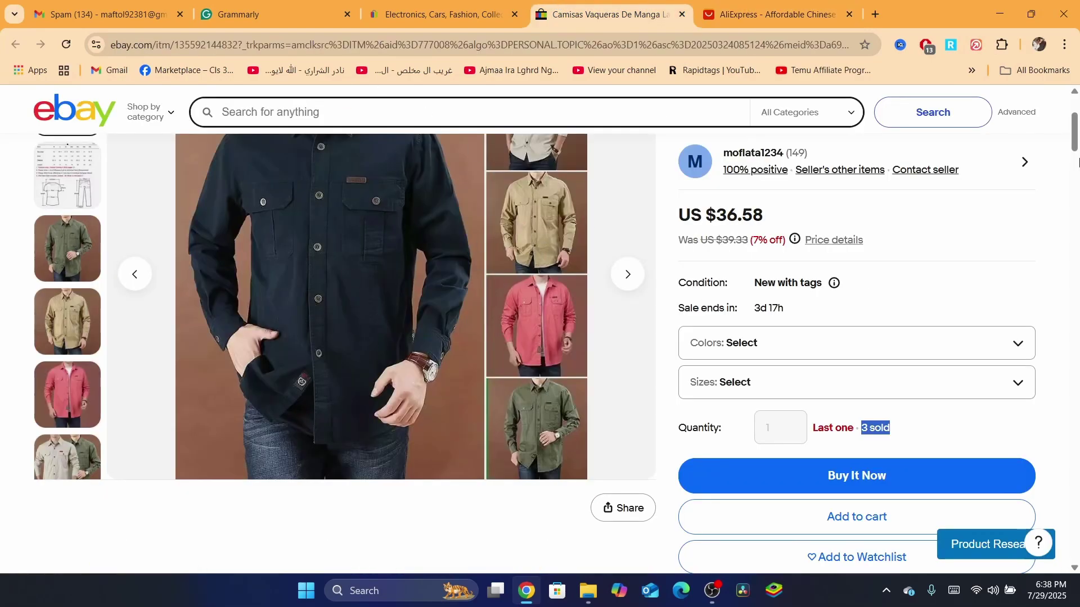
Select the shirt listing's title, then switch to Microsoft Edge and open the eBay home page
left_click_drag(1074, 133, 1071, 73)
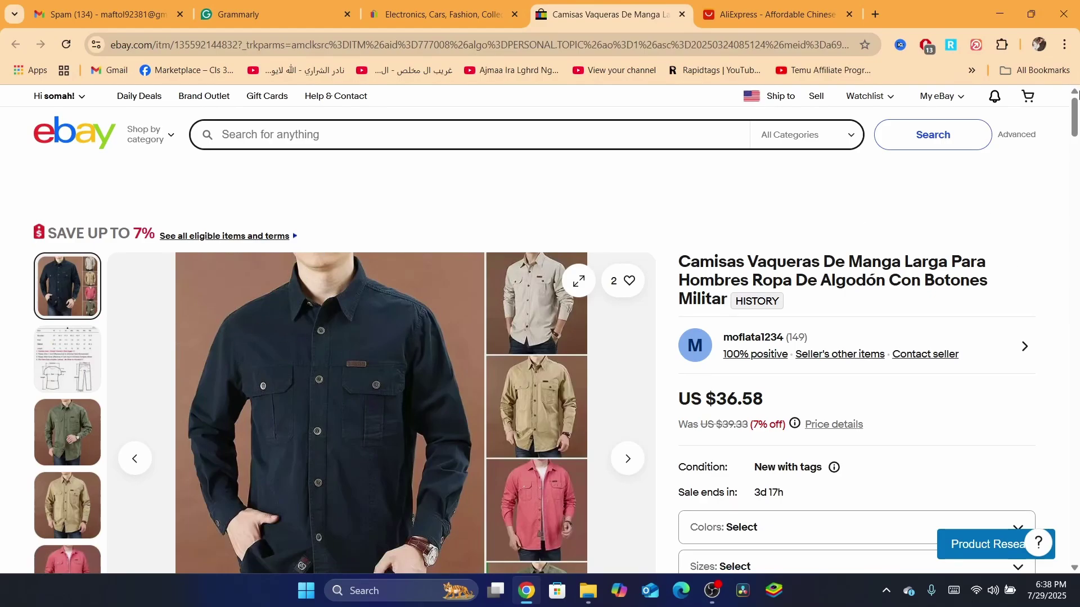
left_click_drag(1076, 103, 1076, 111)
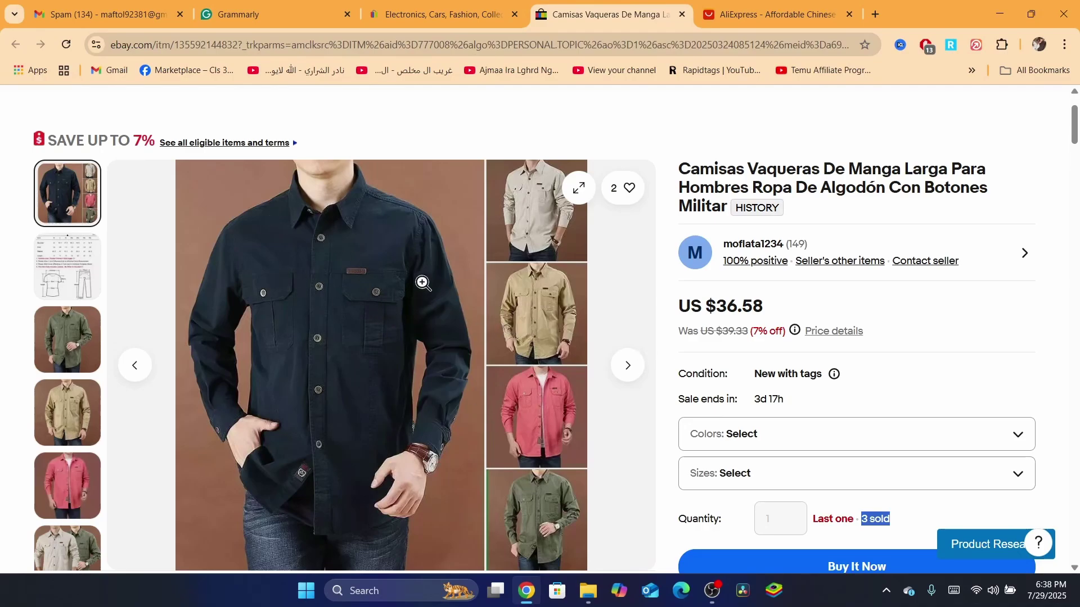
right_click(404, 291)
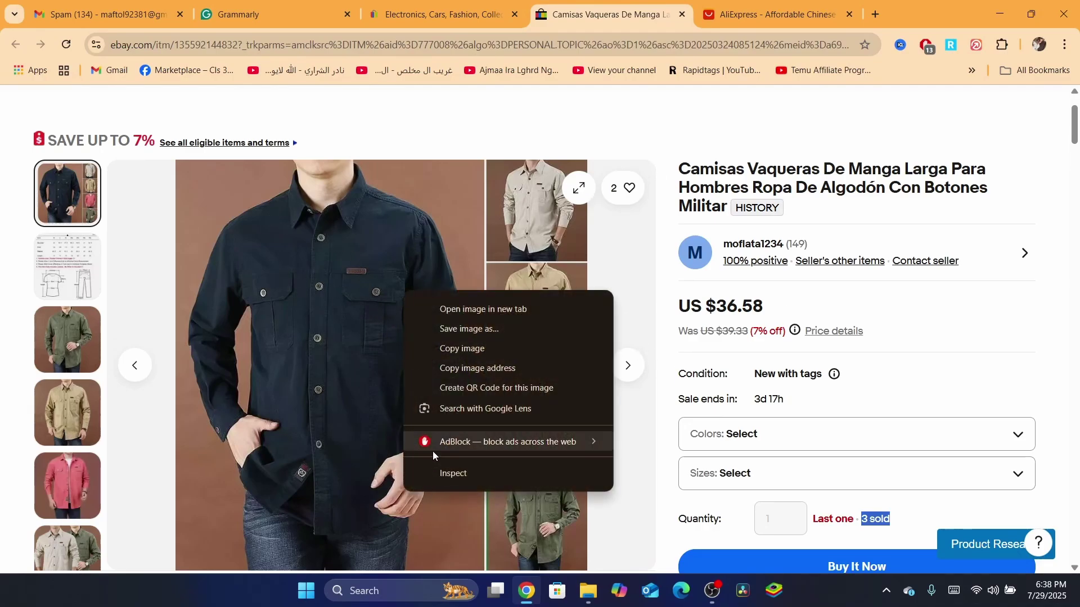
left_click_drag(674, 152, 728, 210)
left_click(684, 592)
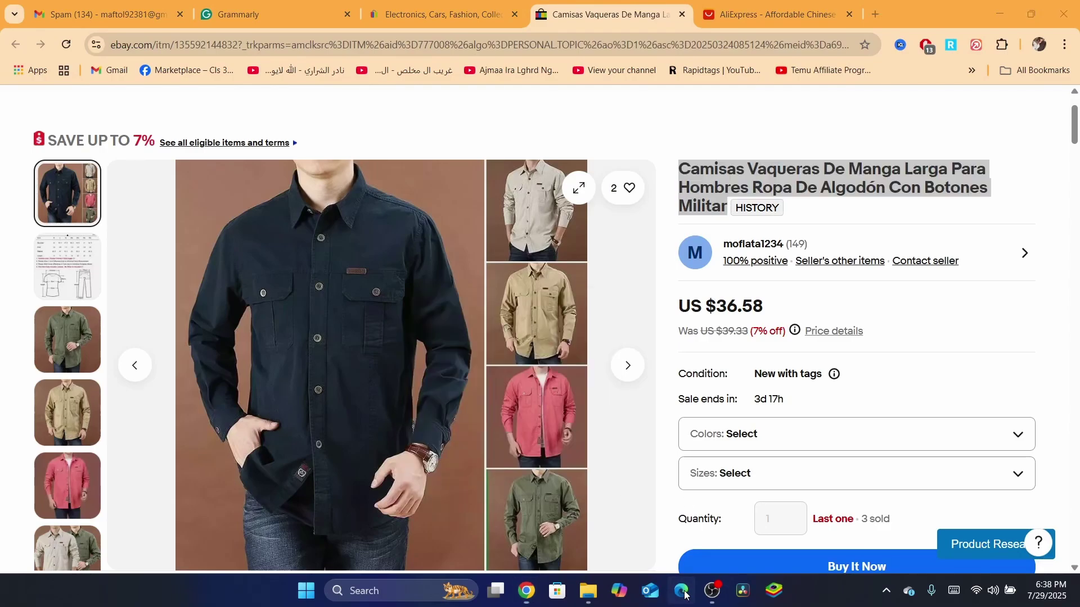
type("eb")
key("Return")
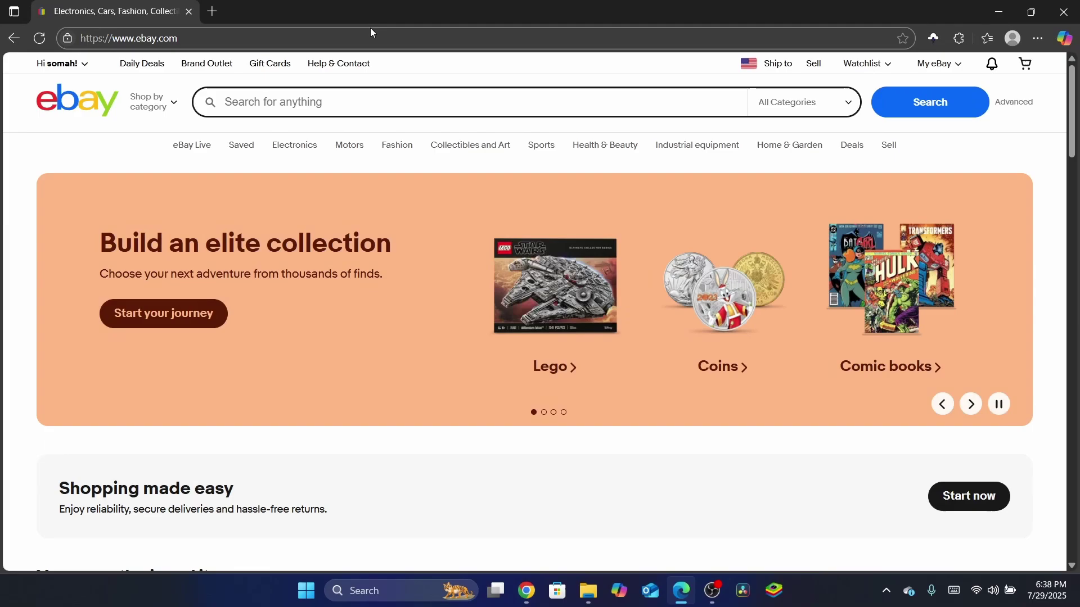
Try to find the shirt in Edge by searching the web with the text copied from the listing
left_click(370, 28)
type("Share Similar items Sponsored See all Camisa Con Botones Para Hombres Ropa De Vestir Diseño Elegante Manga Larga Lujo New $53.99 previous priceUS $63.80 15% off Free shipping Nuevas camisas de manga larga de otoño de lino y algodón para hombre. New $34.84 previous priceUS $40.99 15% off Free shipping Ropa Camisas de Moda Para Vestir Camisa De Hombre Camiseta Hilo Manga Larga New $24.90 Free shipping Camisas Vaqueras Hombre Manga Larga De Alta Calidad Bordadas Para Verte Varonil New $44.96 previous priceUS $52.89 15% off Free shipping Free returns Camisas Vaqueras De Manga Larga Para Hombres Ropa De Algodón Con Botones Militar")
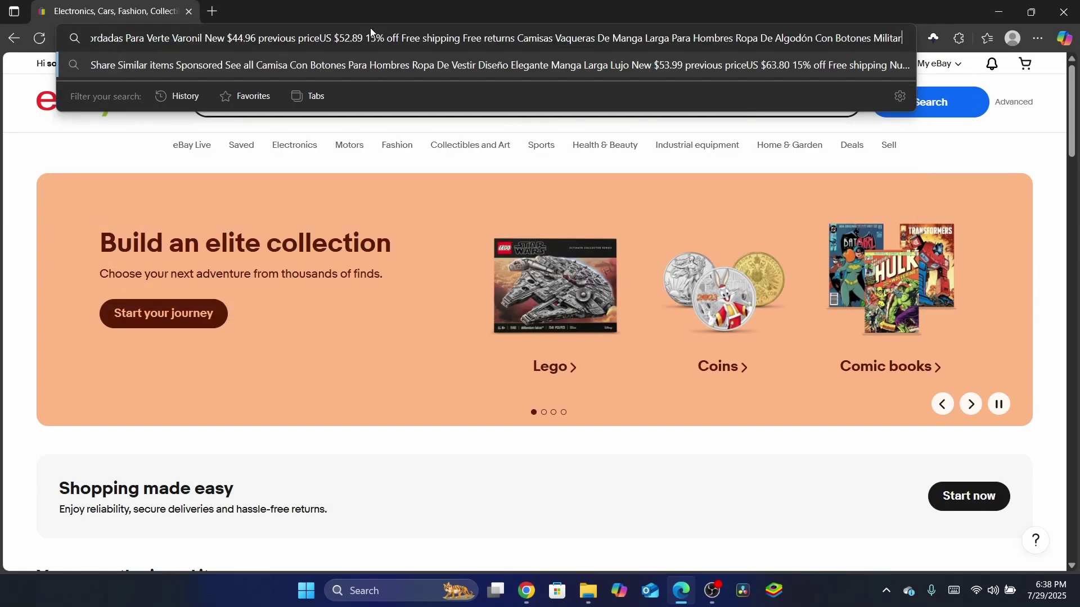
key("Return")
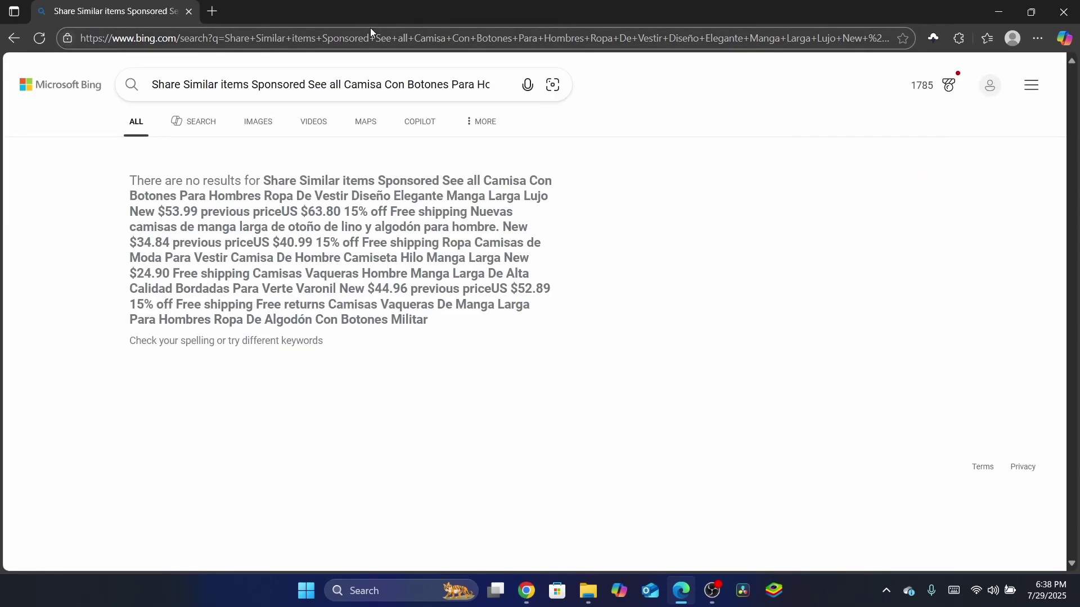
Copy the shirt listing's web address from Chrome and open the listing in Microsoft Edge
key("alt+Tab")
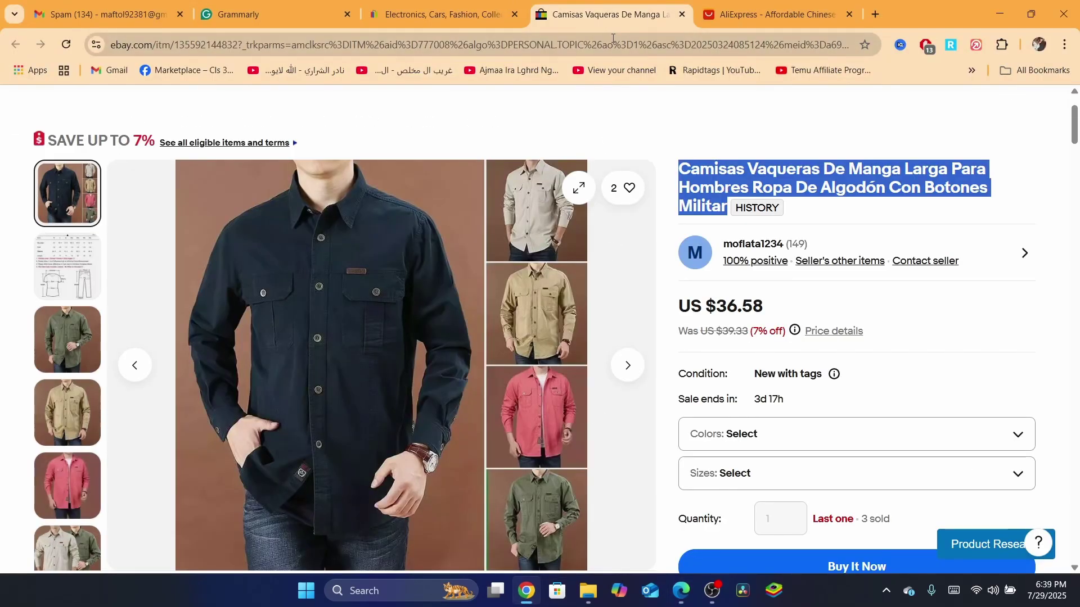
left_click(613, 39)
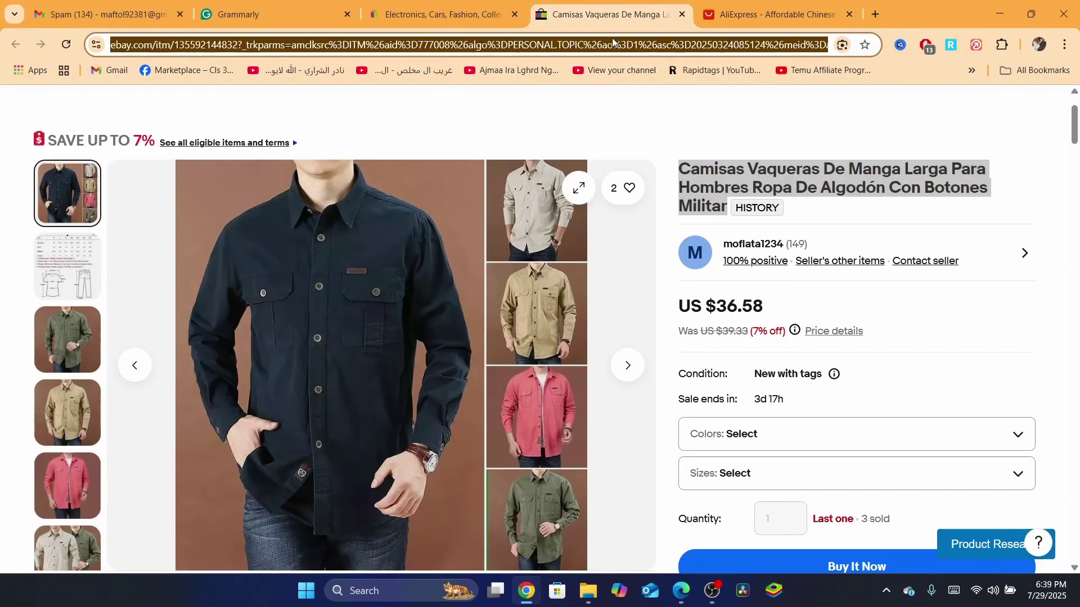
left_click(685, 605)
key("ctrl+v")
key("Return")
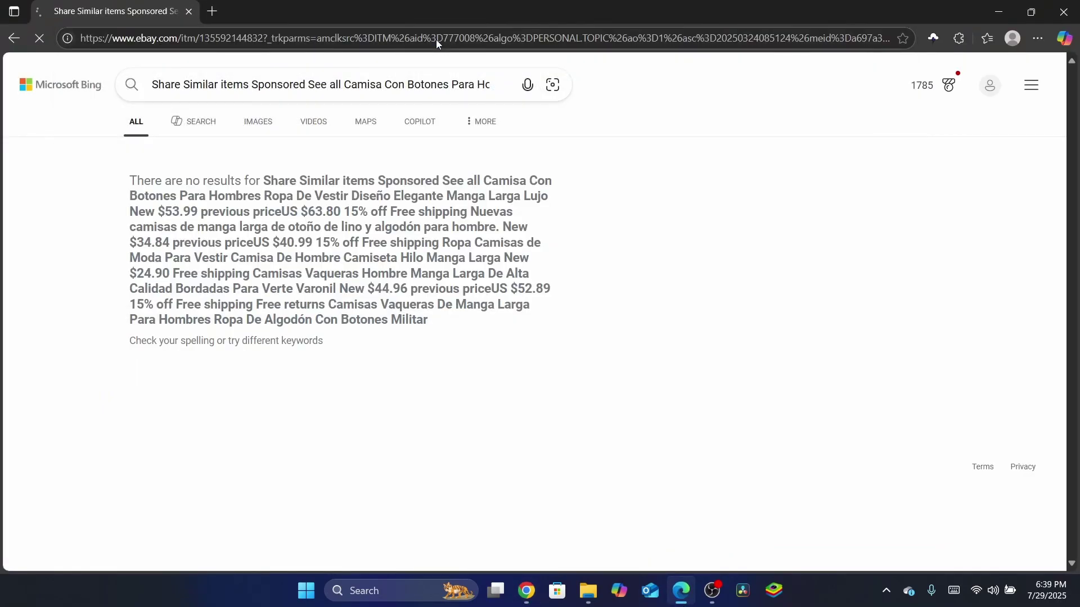
scroll(475, 133, "down", 4)
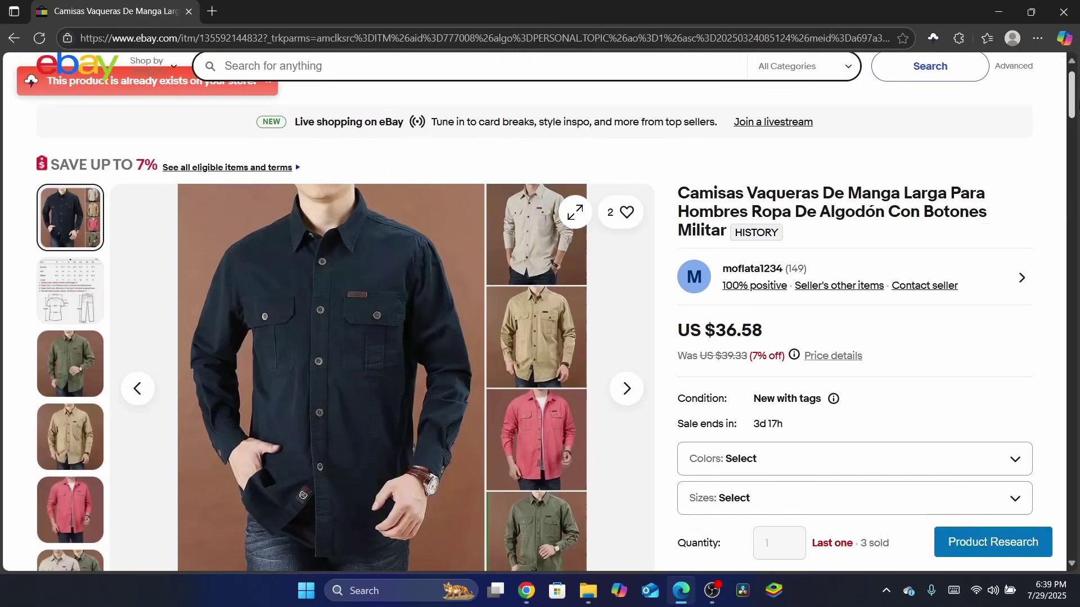
scroll(475, 134, "up", 2)
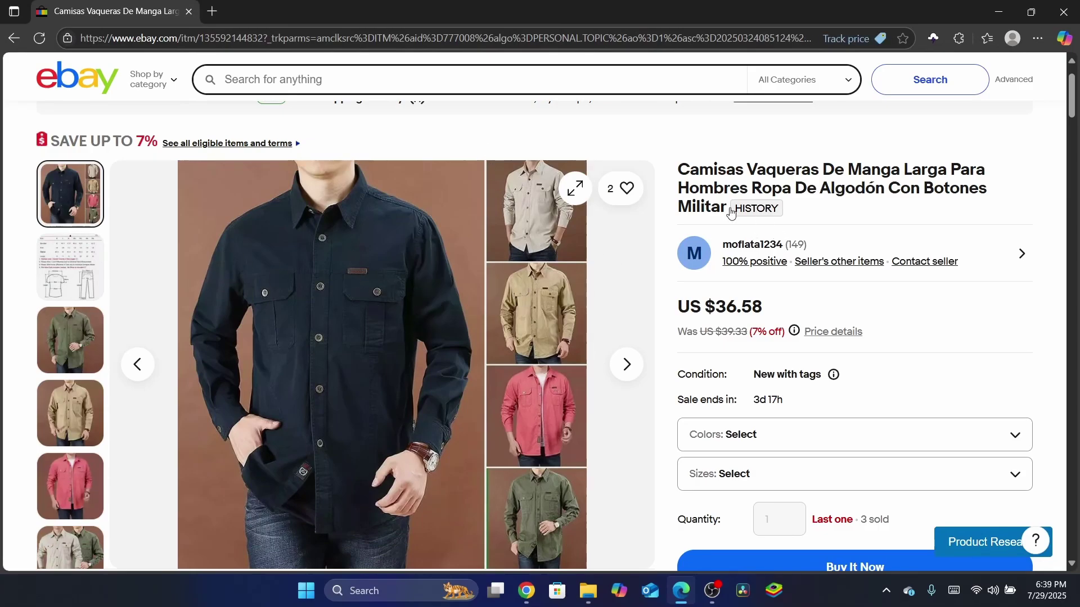
Search AliExpress with the listing's main navy shirt photo and open the first matching product
left_click(222, 5)
left_click(102, 4)
right_click(347, 339)
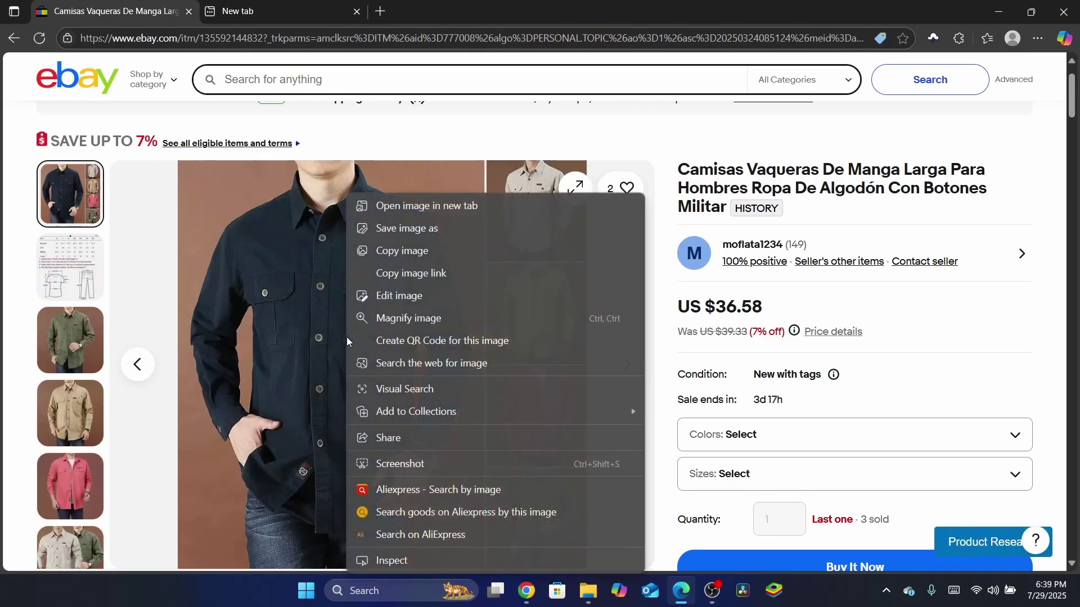
left_click(701, 163)
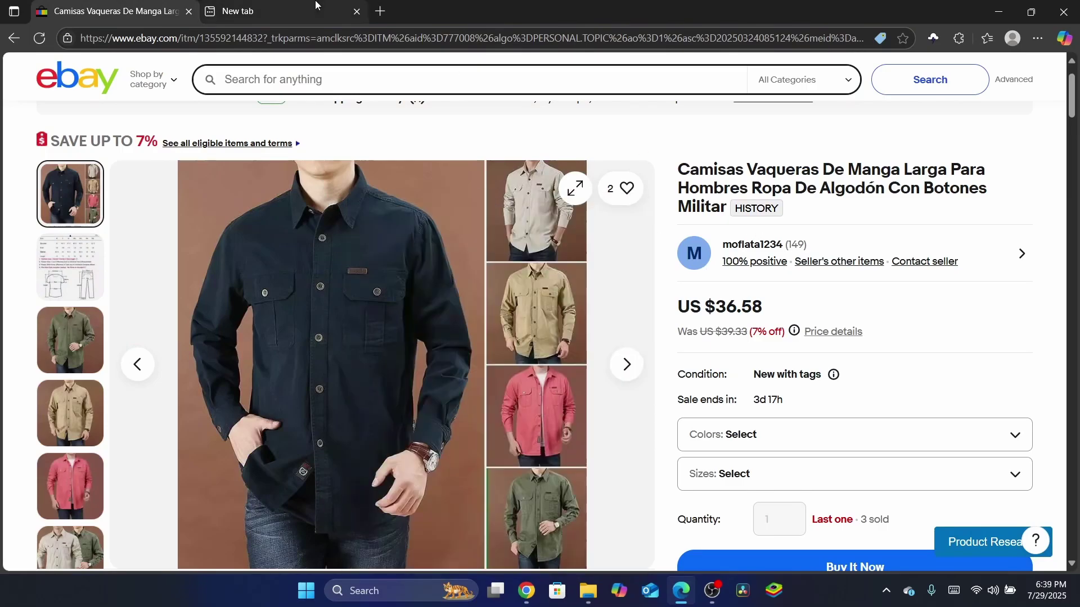
right_click(337, 330)
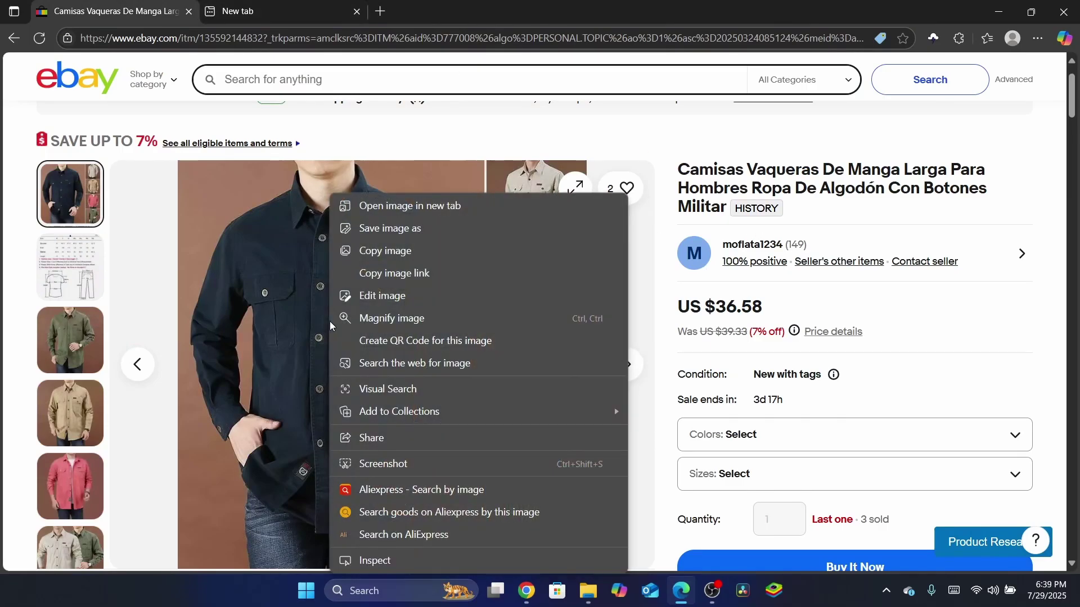
left_click(416, 536)
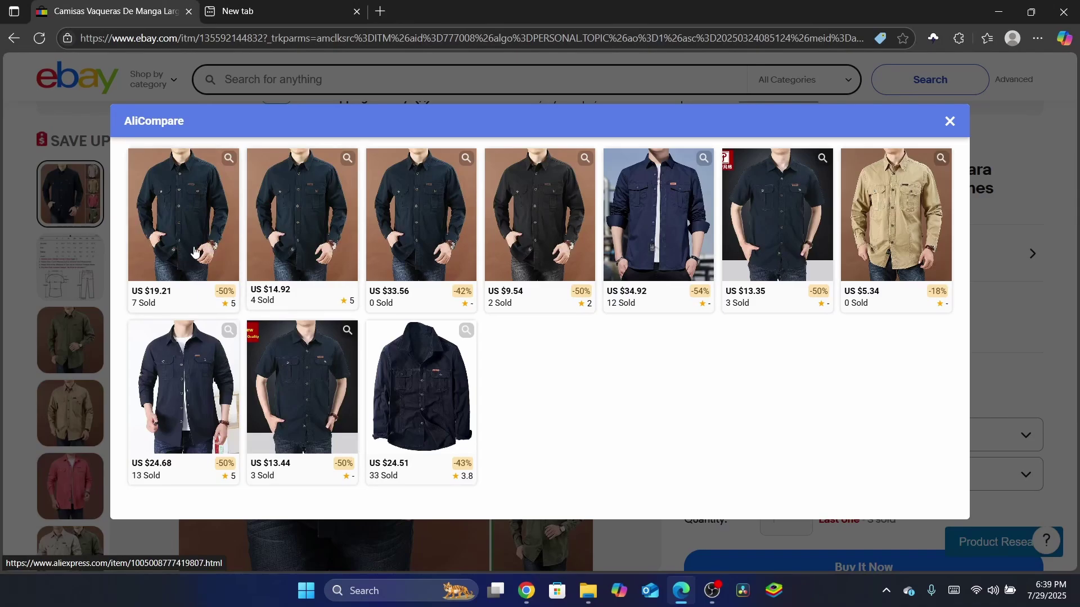
left_click(194, 252)
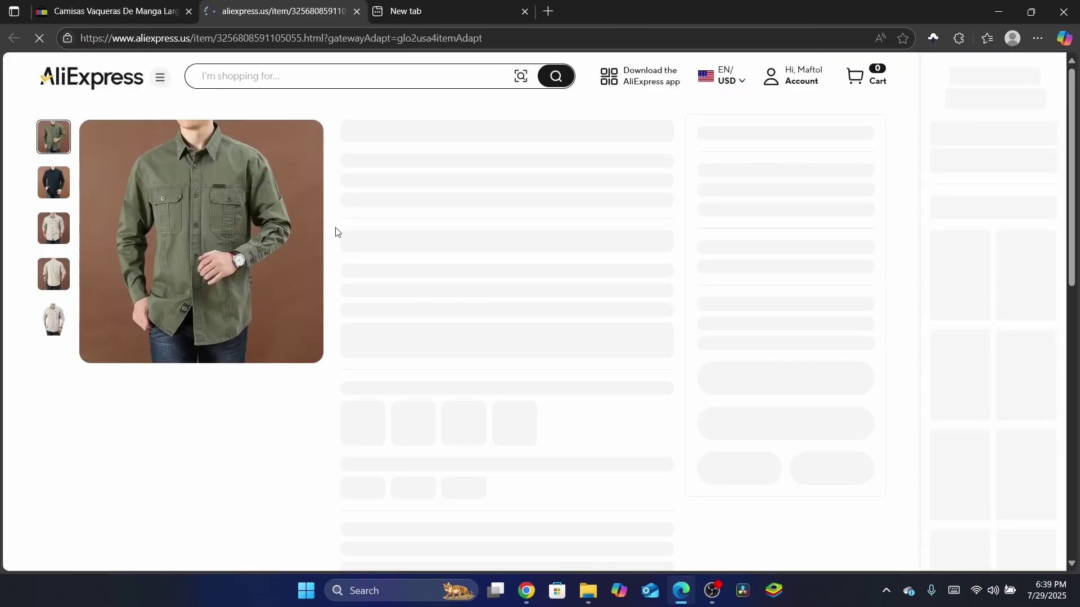
Close the image-search results on the eBay listing and check whether the AliExpress product page loads
left_click(147, 6)
left_click(419, 79)
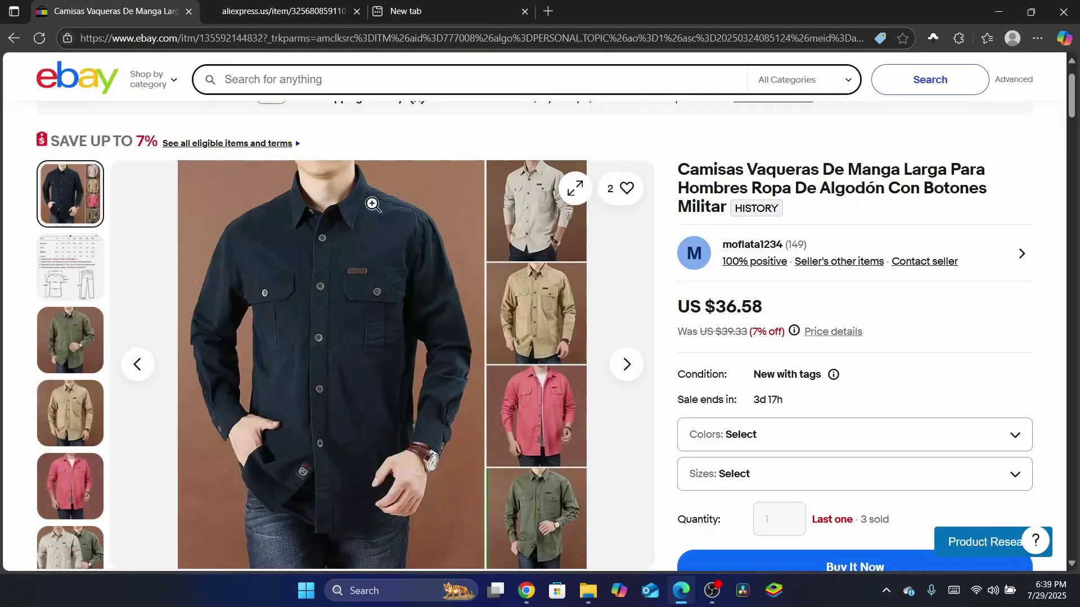
left_click(309, 5)
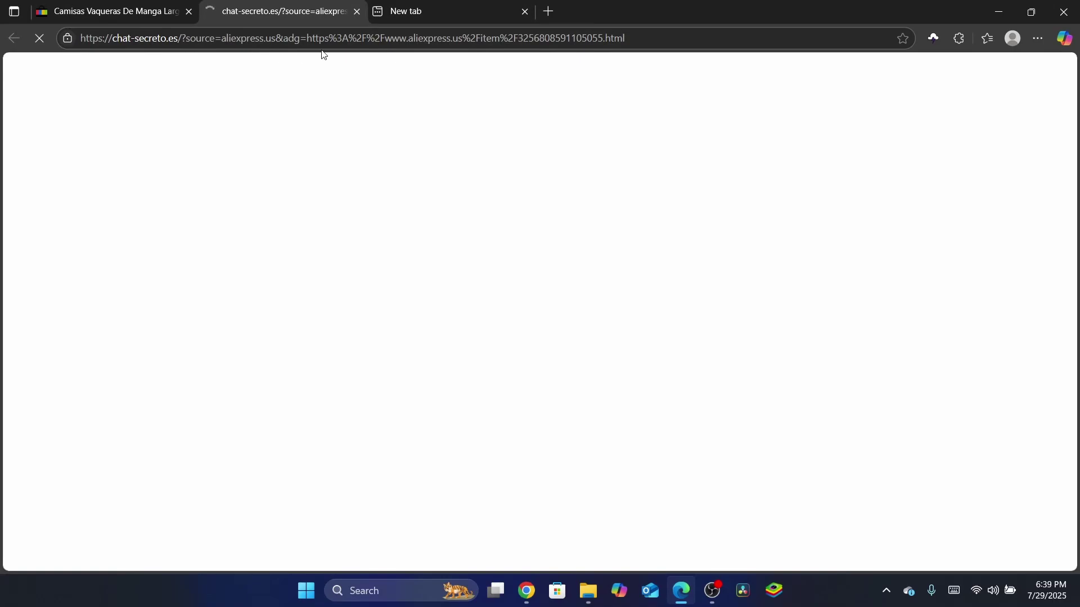
double_click(300, 45)
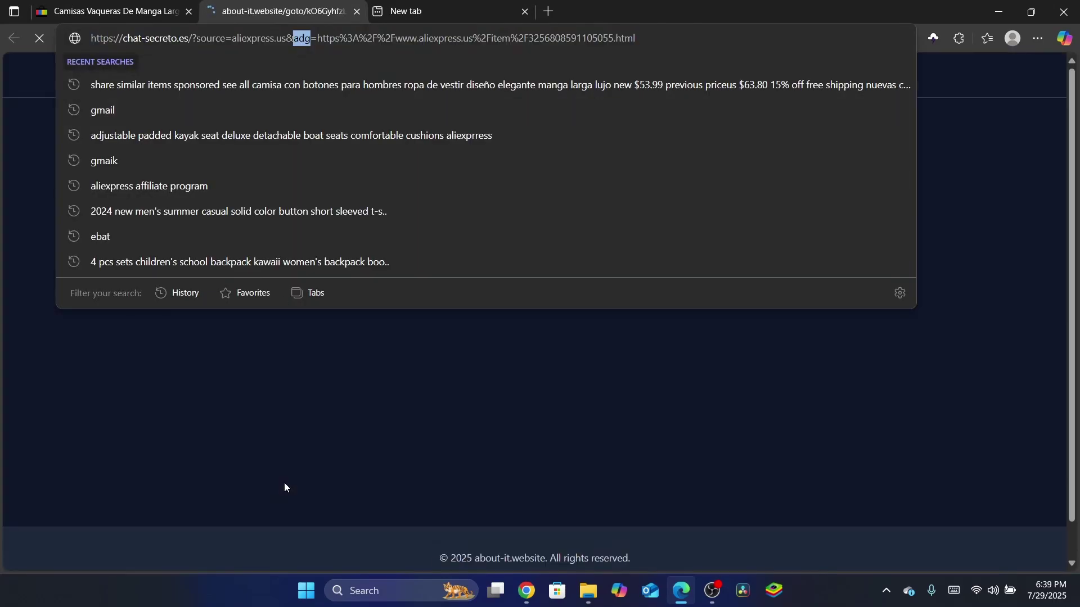
left_click(285, 484)
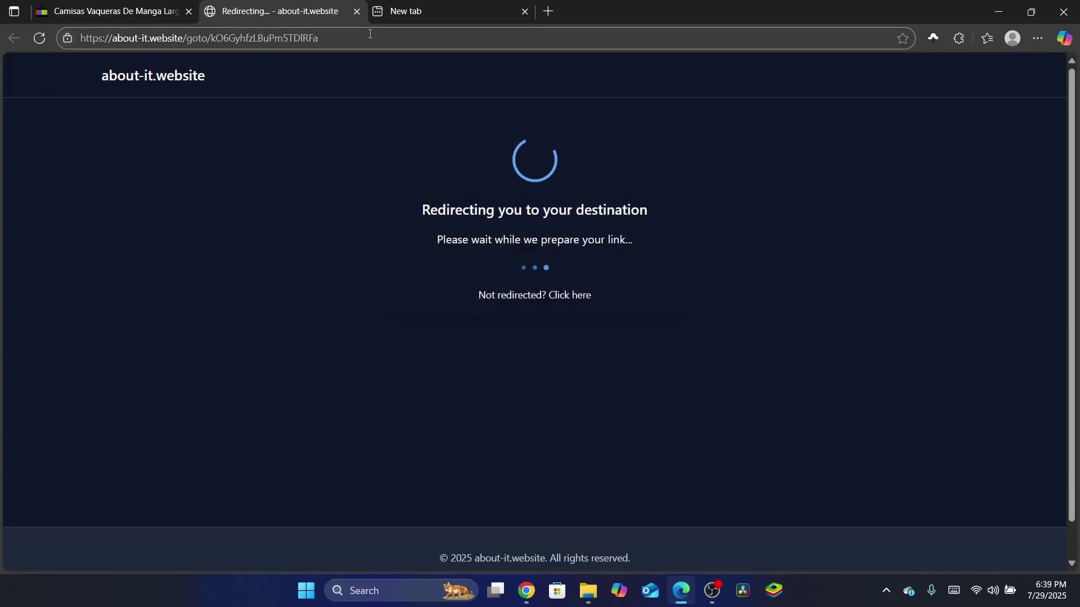
left_click(112, 11)
left_click(295, 4)
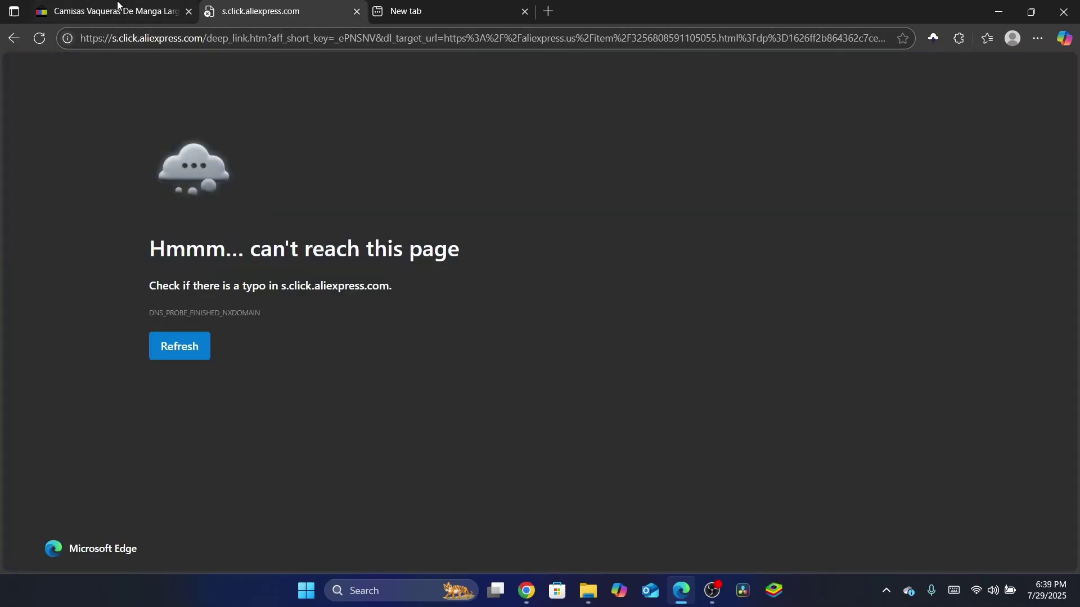
Search AliExpress with the listing's green shirt photo, open the first matching product and close the results on eBay
left_click(117, 5)
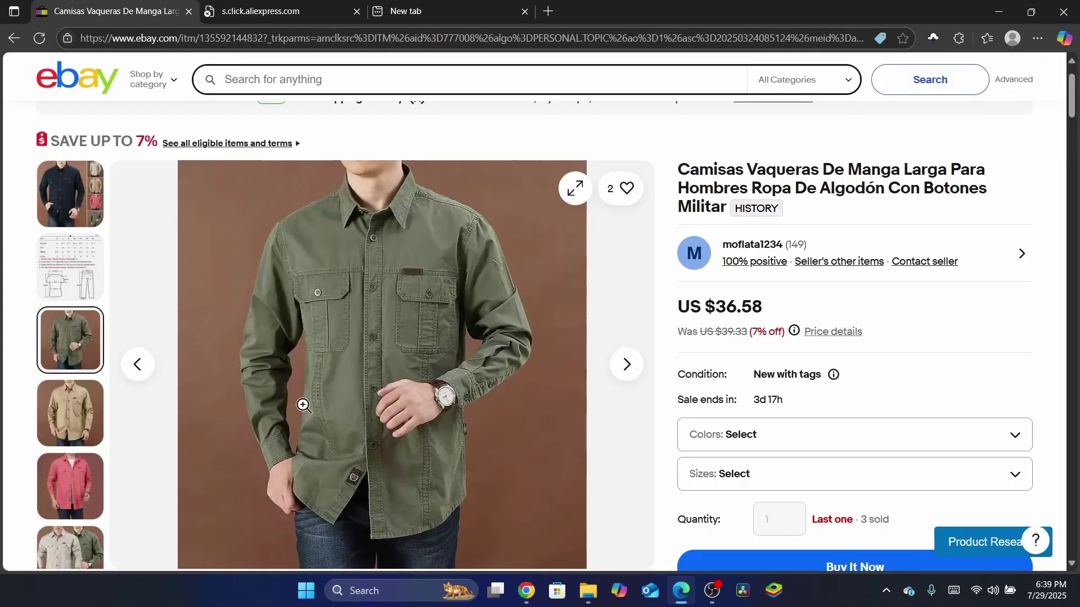
right_click(302, 410)
left_click(440, 380)
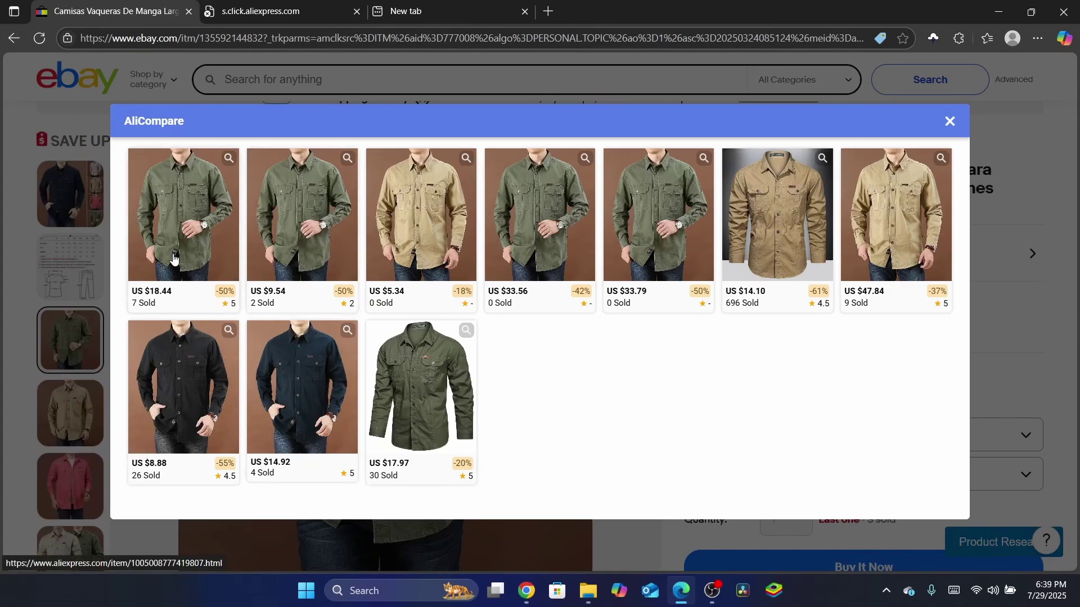
left_click(174, 259)
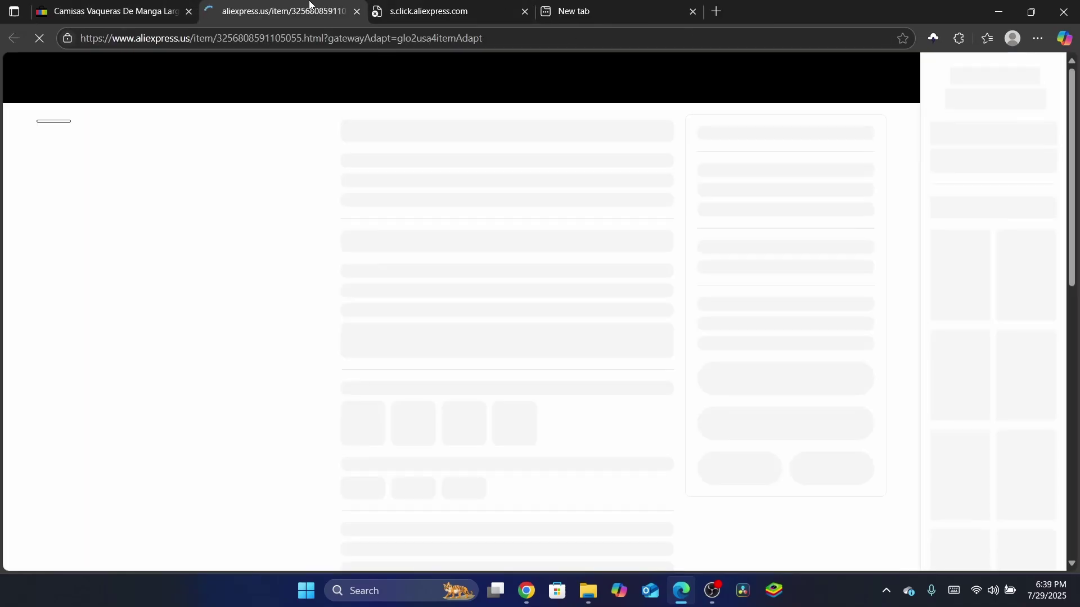
left_click(105, 5)
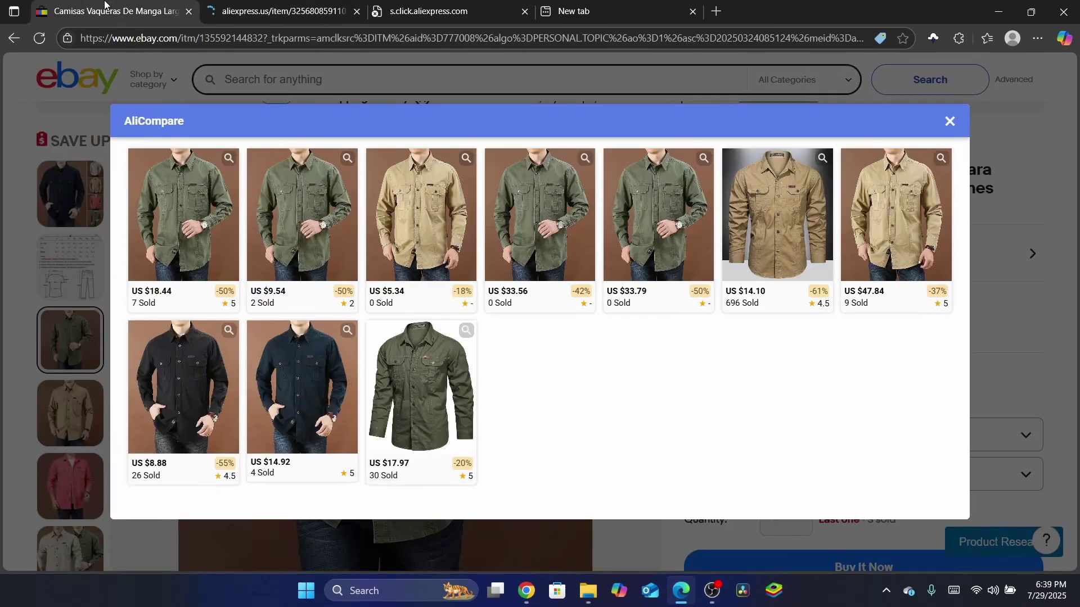
left_click(446, 67)
left_click(278, 11)
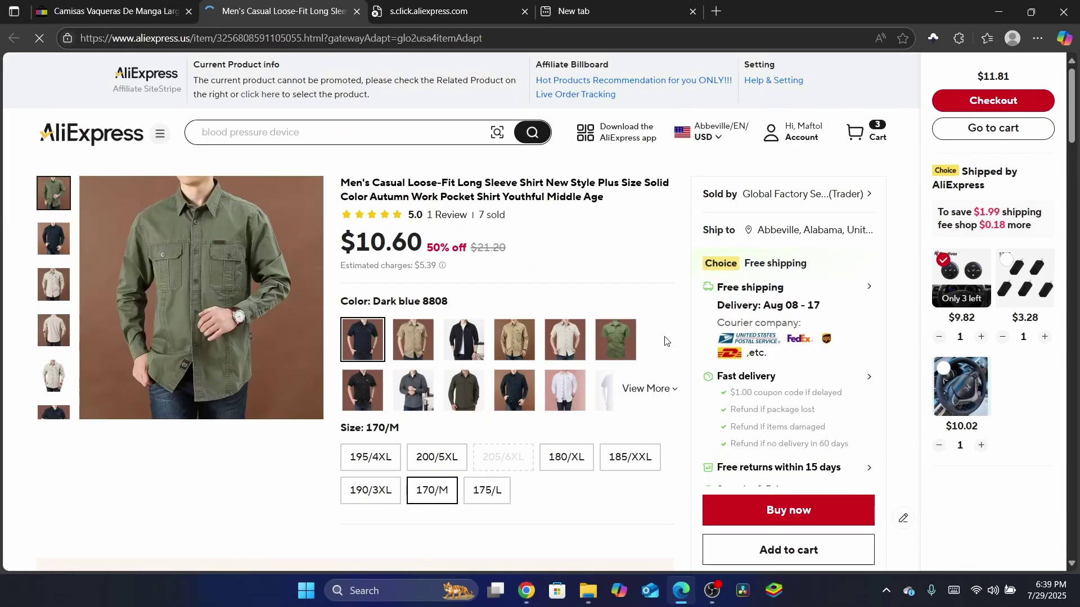
Compare the eBay shirt listing's photo and details with the matching AliExpress product page
left_click(130, 7)
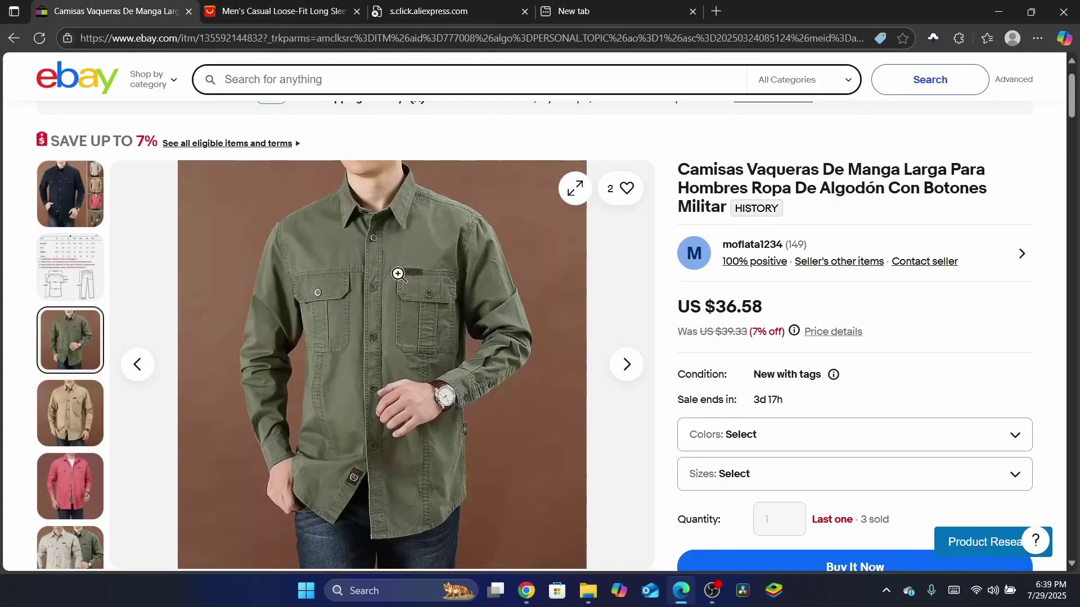
left_click(278, 4)
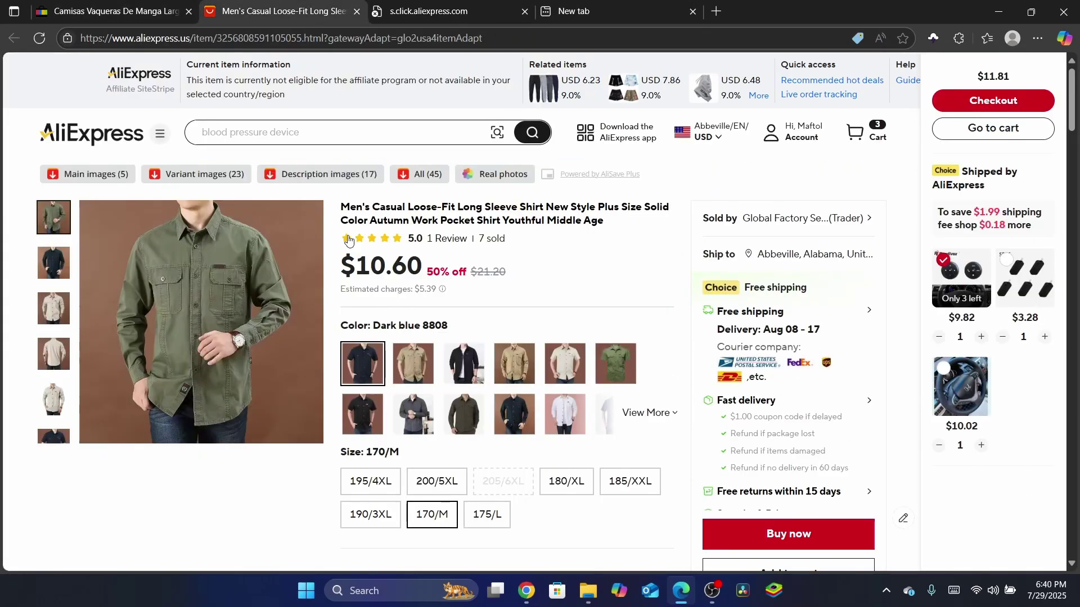
left_click(112, 12)
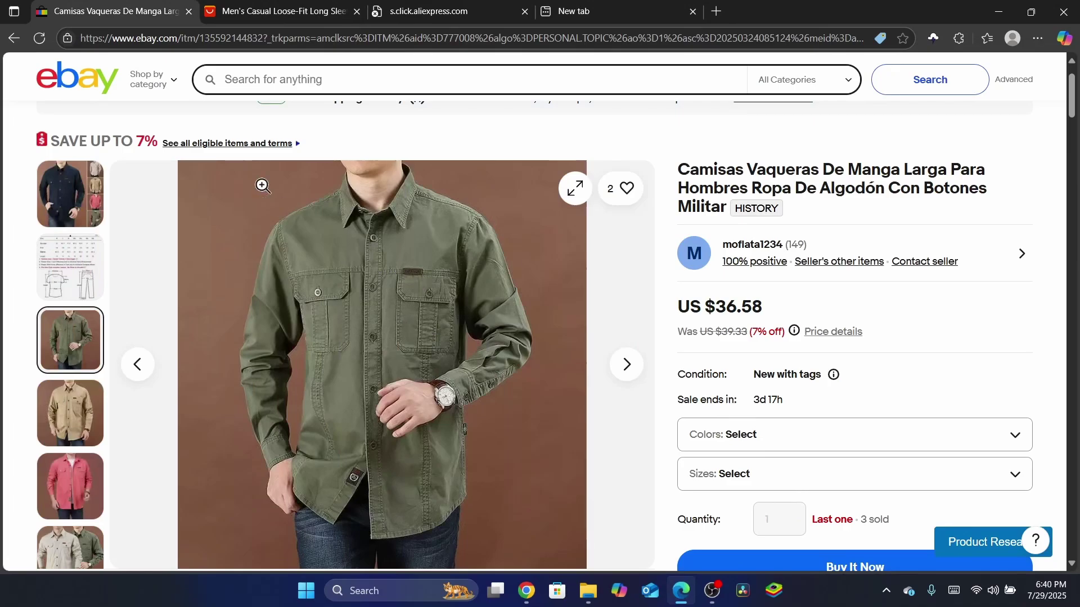
left_click(293, 9)
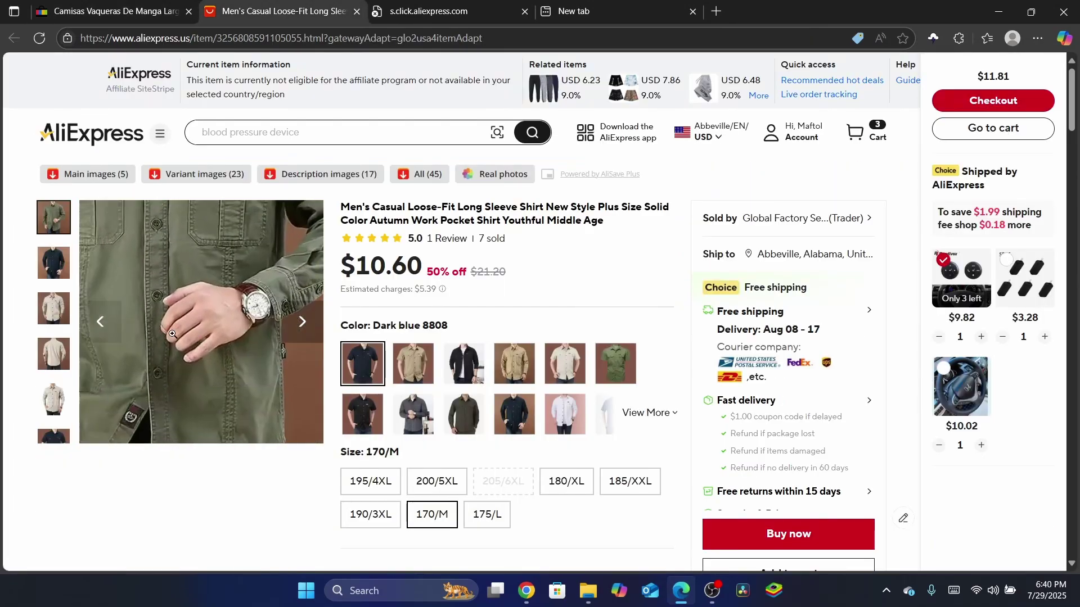
left_click(121, 7)
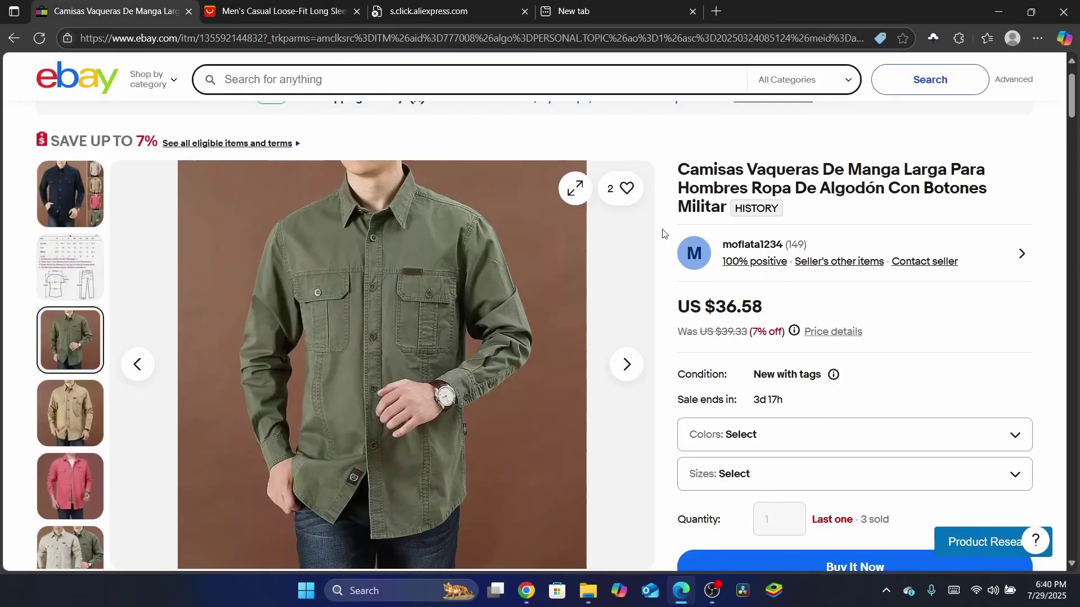
Choose the Fruit green 8808 color on the AliExpress shirt page and expand the full list of colors
left_click(313, 6)
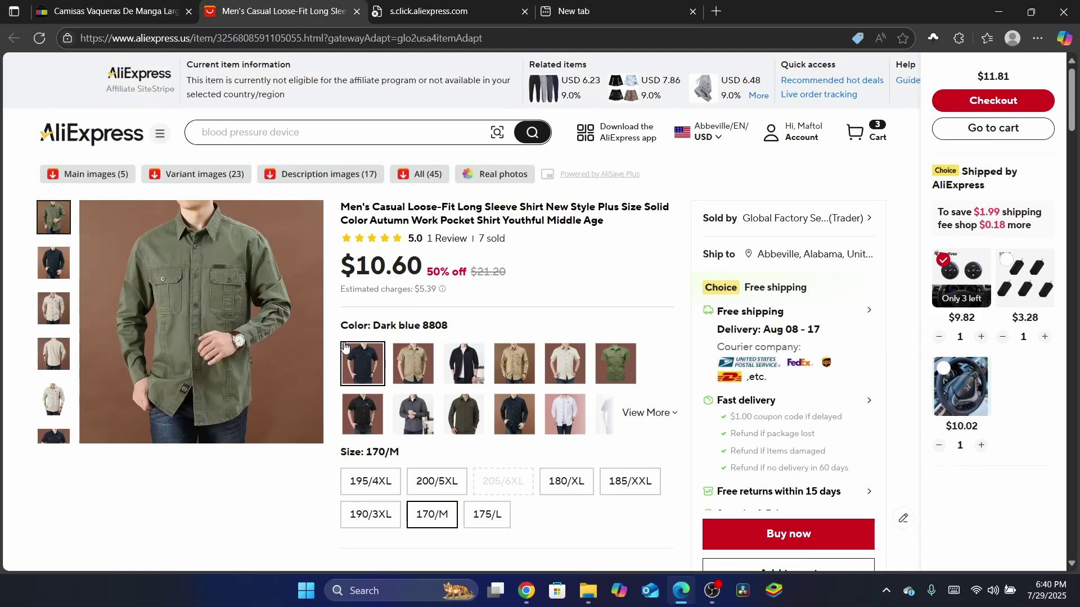
left_click(615, 364)
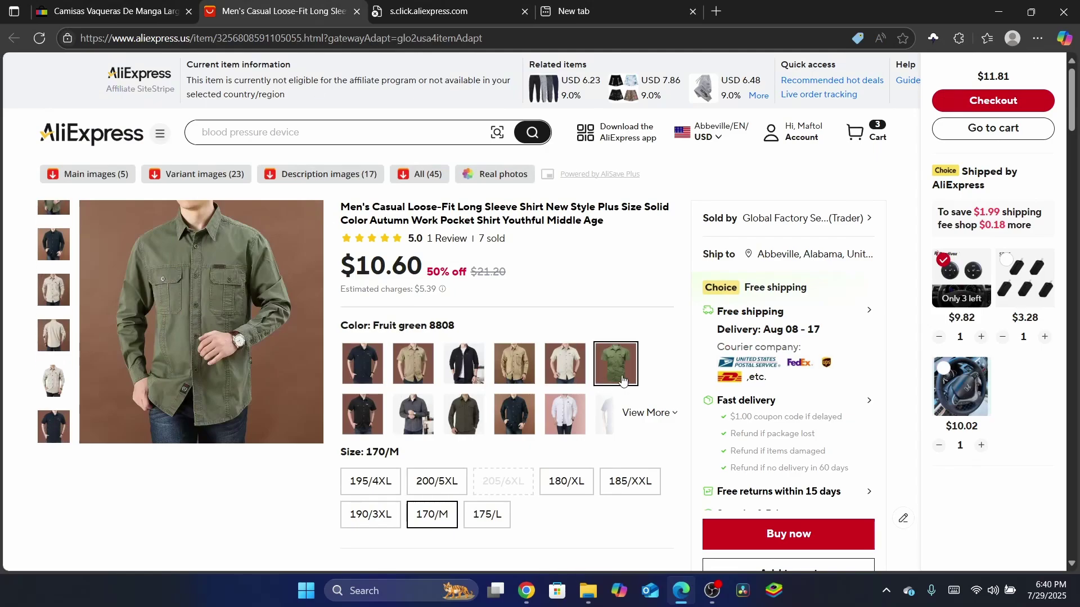
left_click(644, 429)
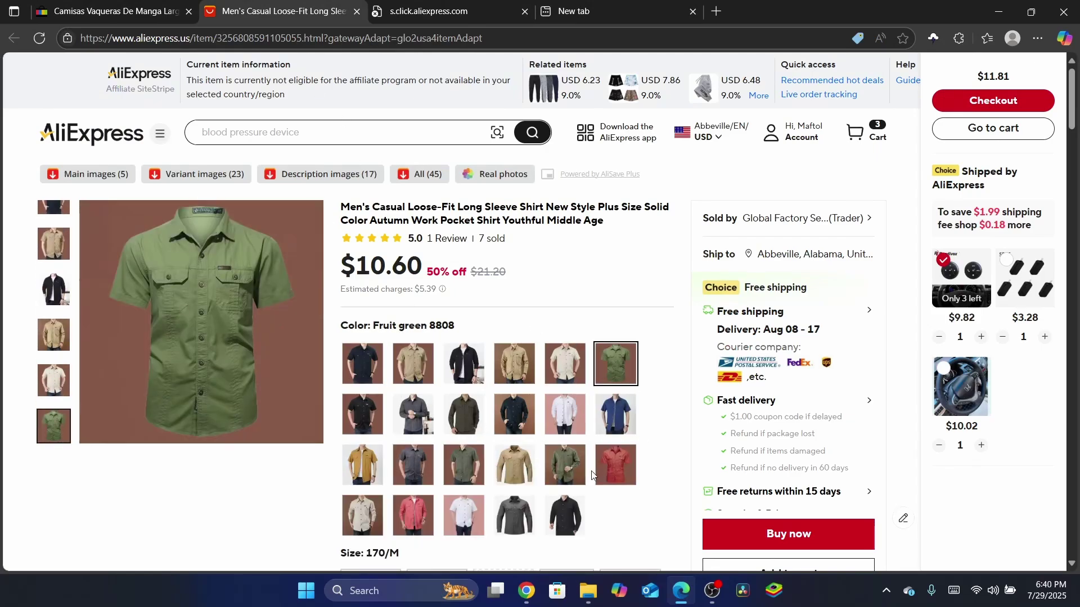
Choose the 1388 Army Green color on the AliExpress shirt page and compare its price with the eBay listing's price
left_click(576, 468)
left_click(112, 12)
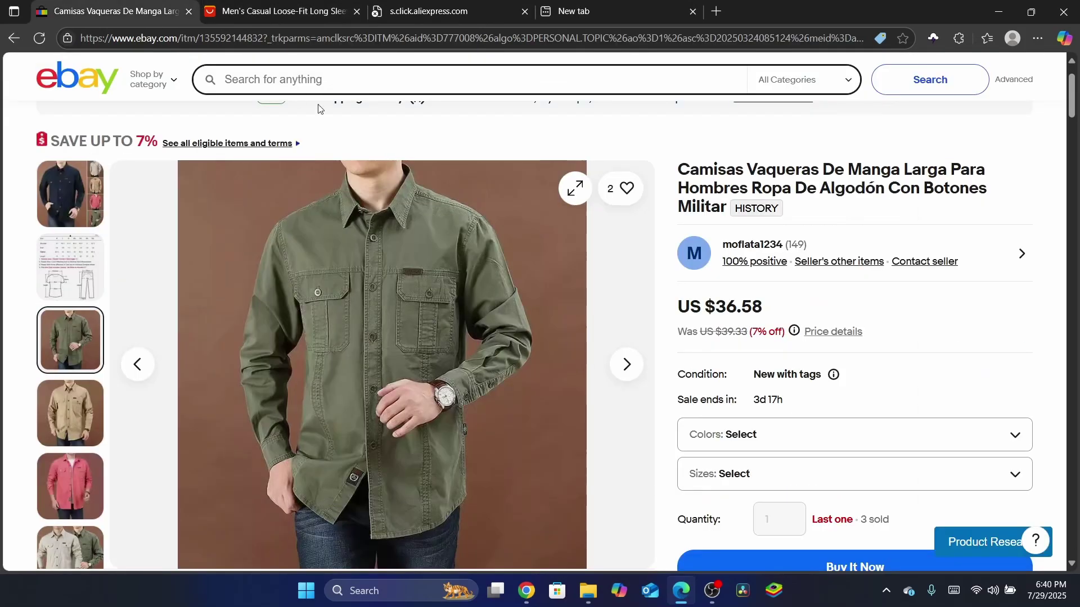
left_click(211, 5)
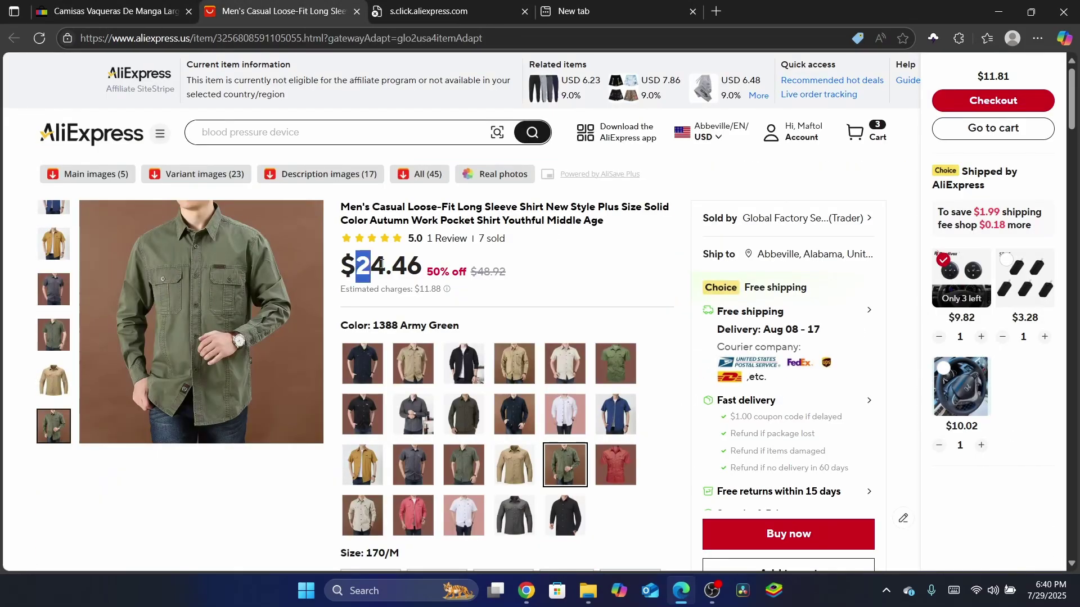
left_click(167, 4)
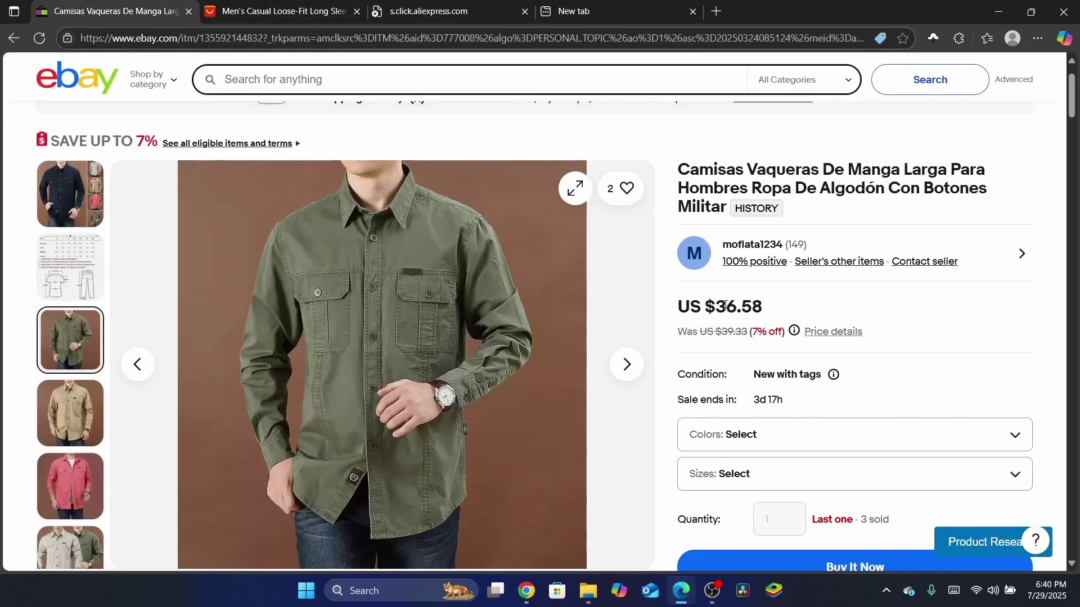
left_click_drag(720, 306, 767, 311)
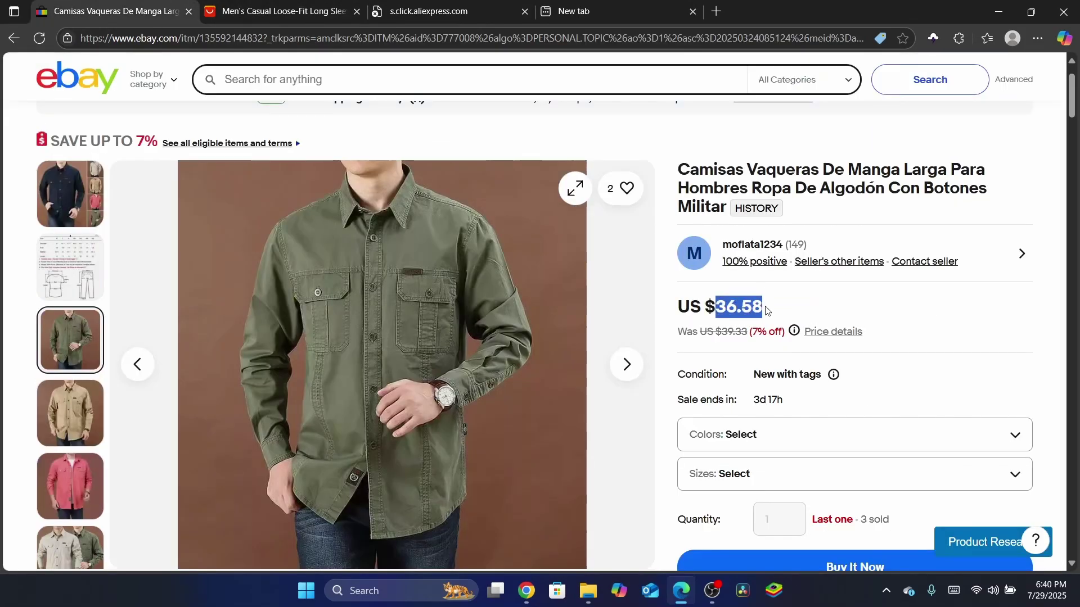
left_click(317, 4)
left_click(111, 5)
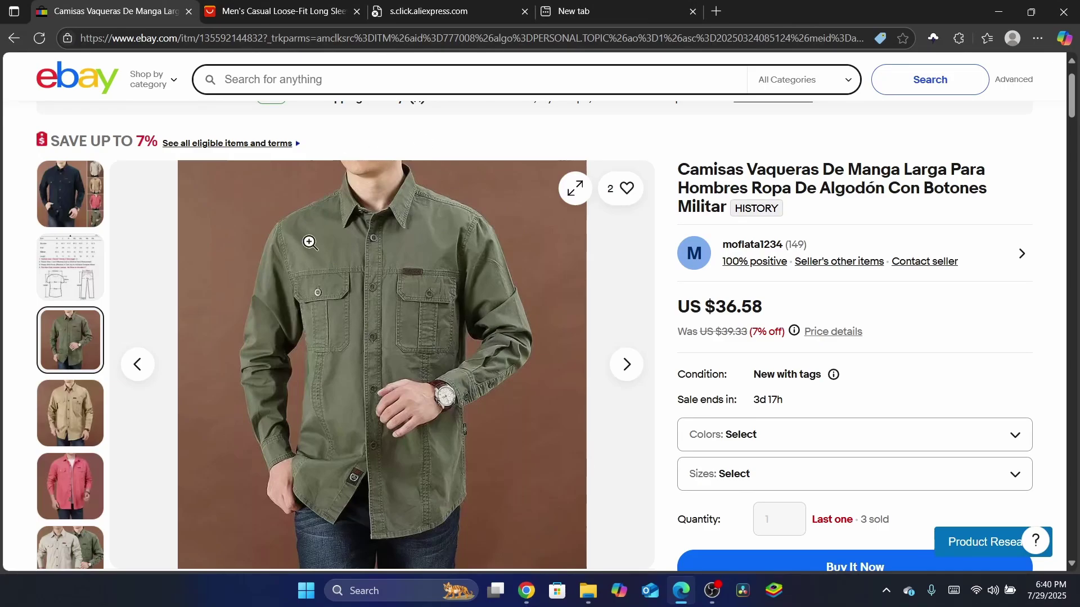
left_click(270, 6)
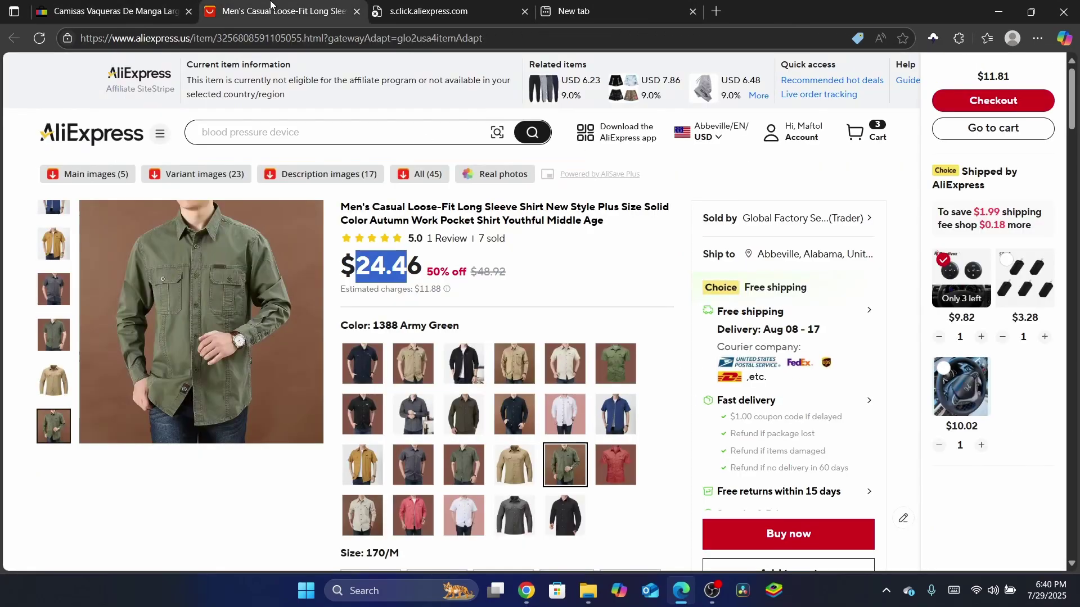
left_click(121, 5)
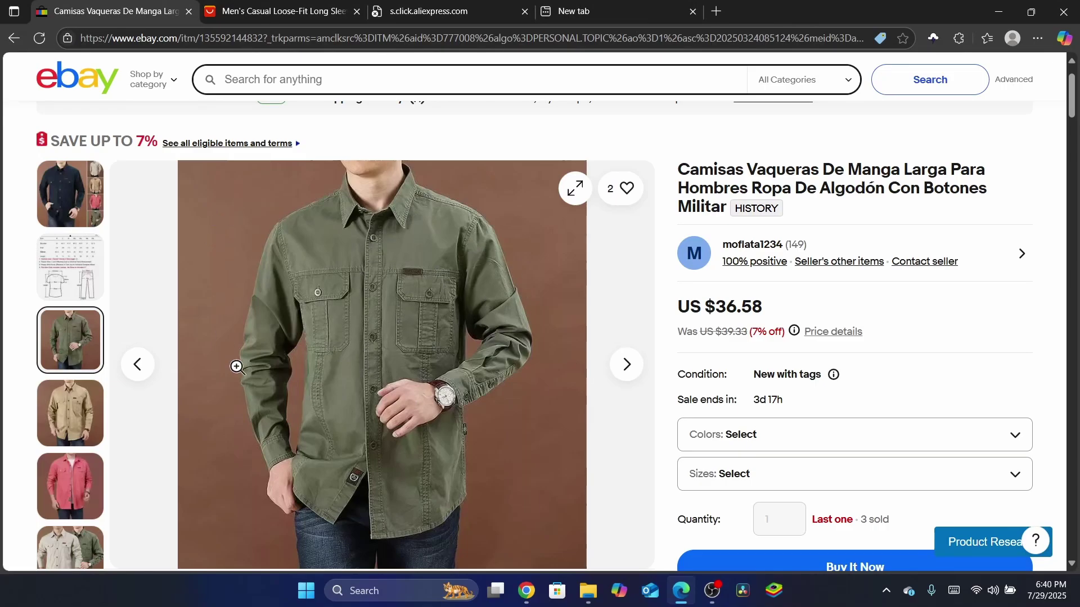
left_click(269, 5)
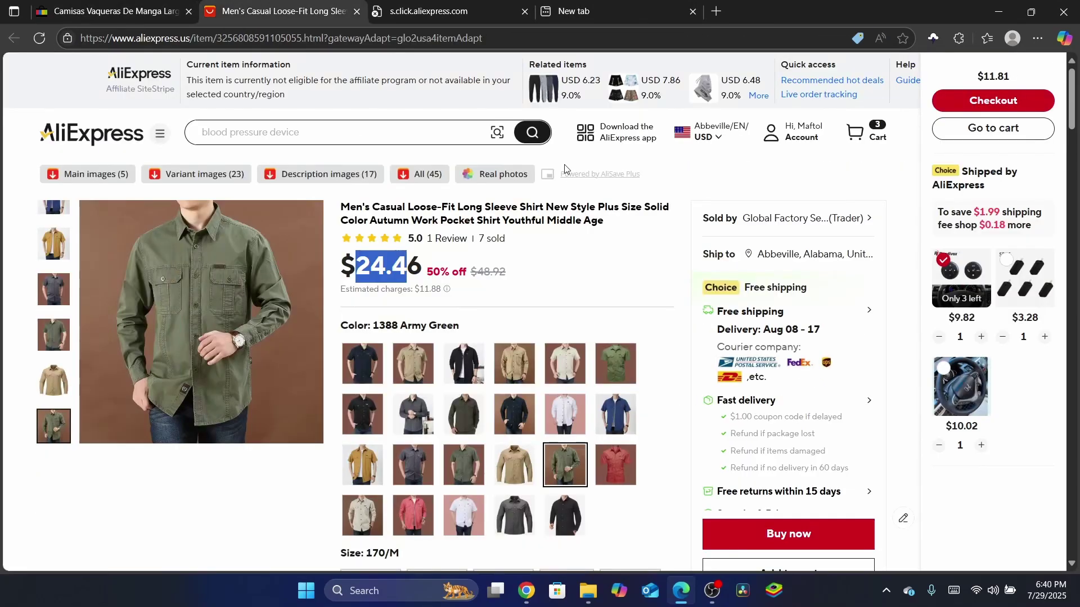
left_click(160, 6)
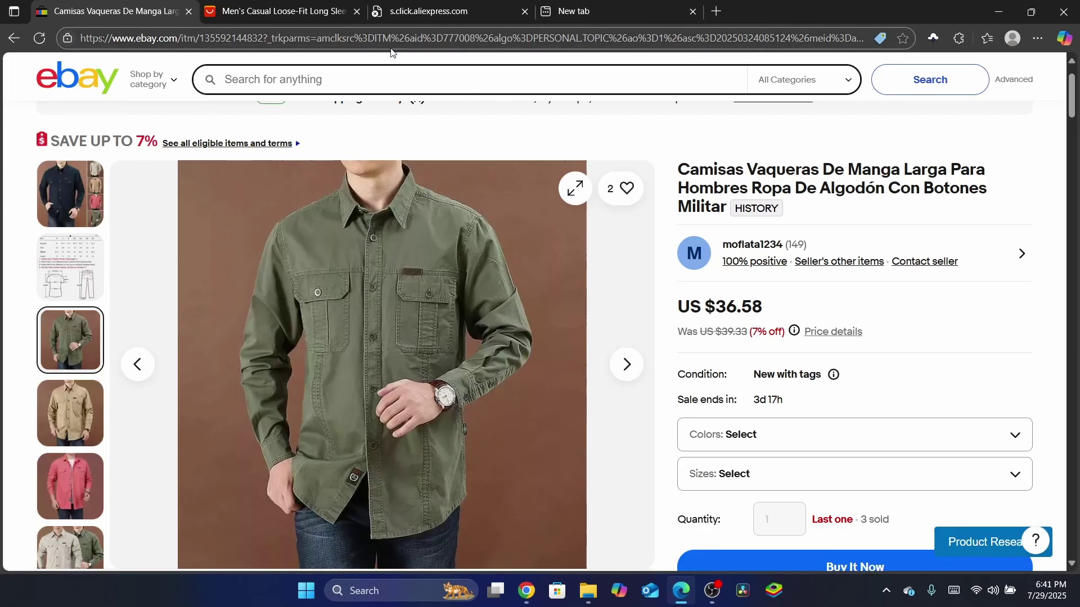
Look over the eBay shirt listing's photos, title, price, condition and purchase options
left_click_drag(1078, 117, 1049, 81)
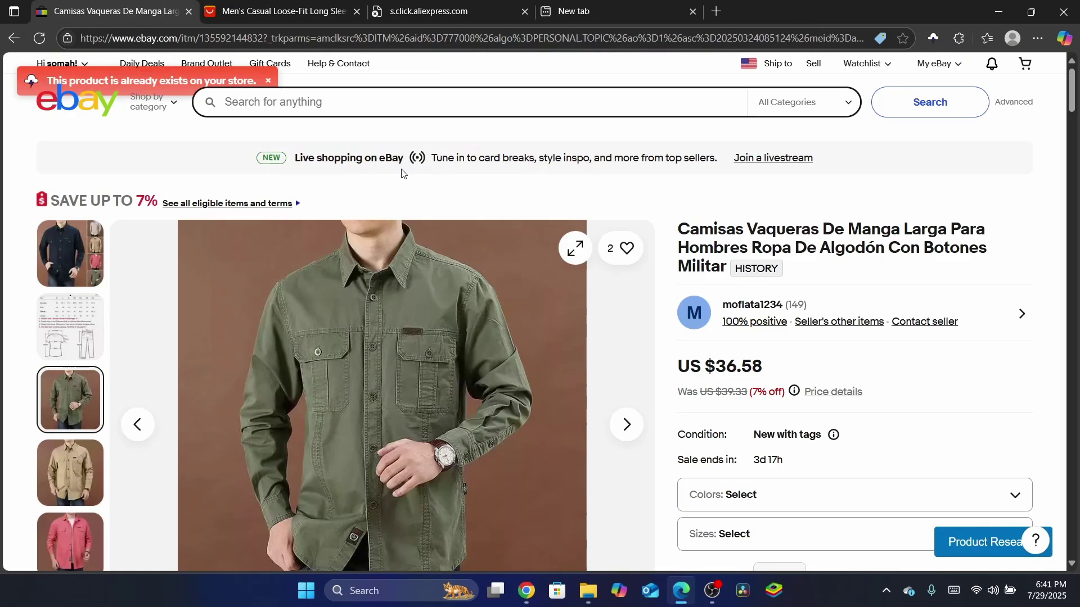
scroll(1074, 90, "down", 5)
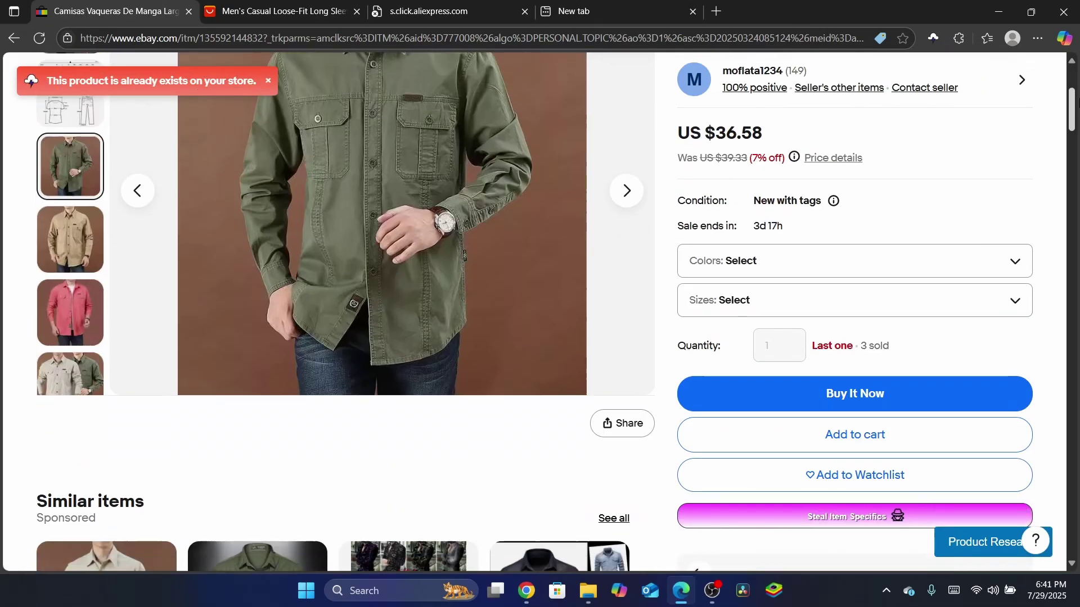
scroll(1075, 84, "up", 5)
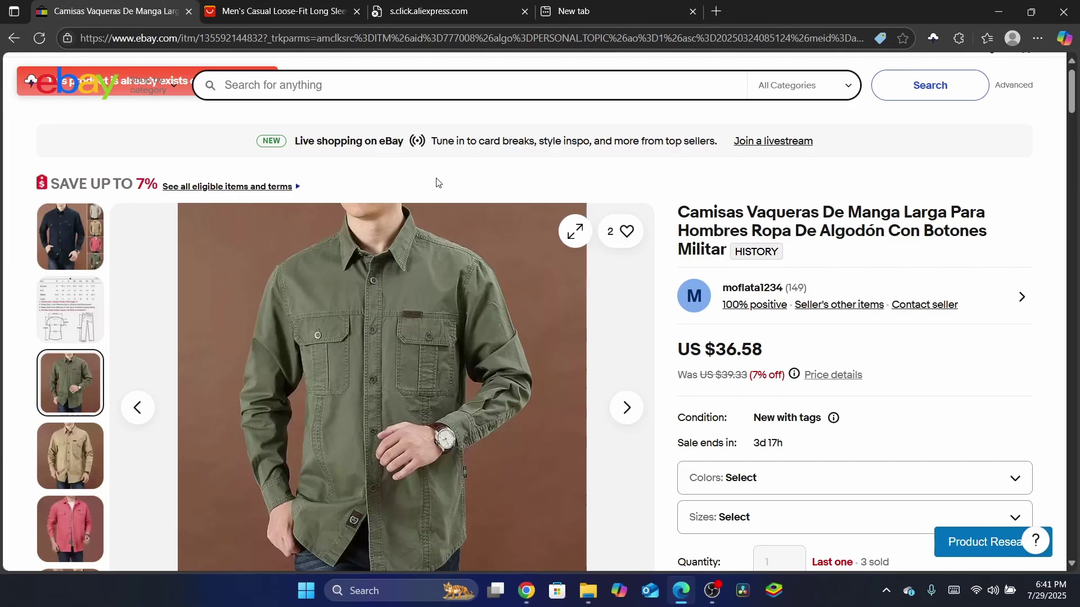
triple_click(359, 189)
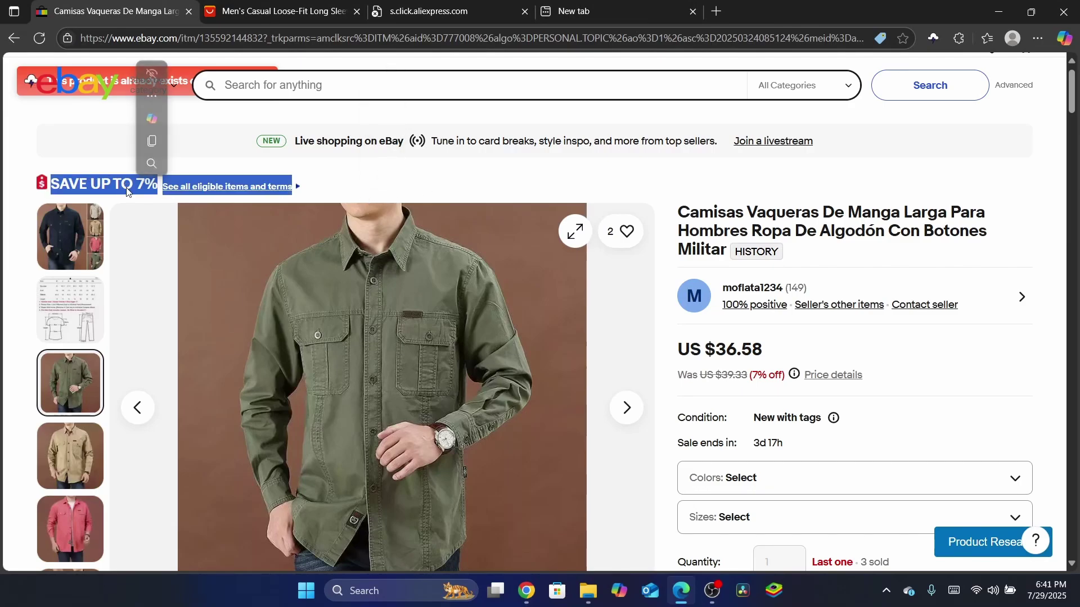
left_click(364, 193)
scroll(604, 101, "down", 3)
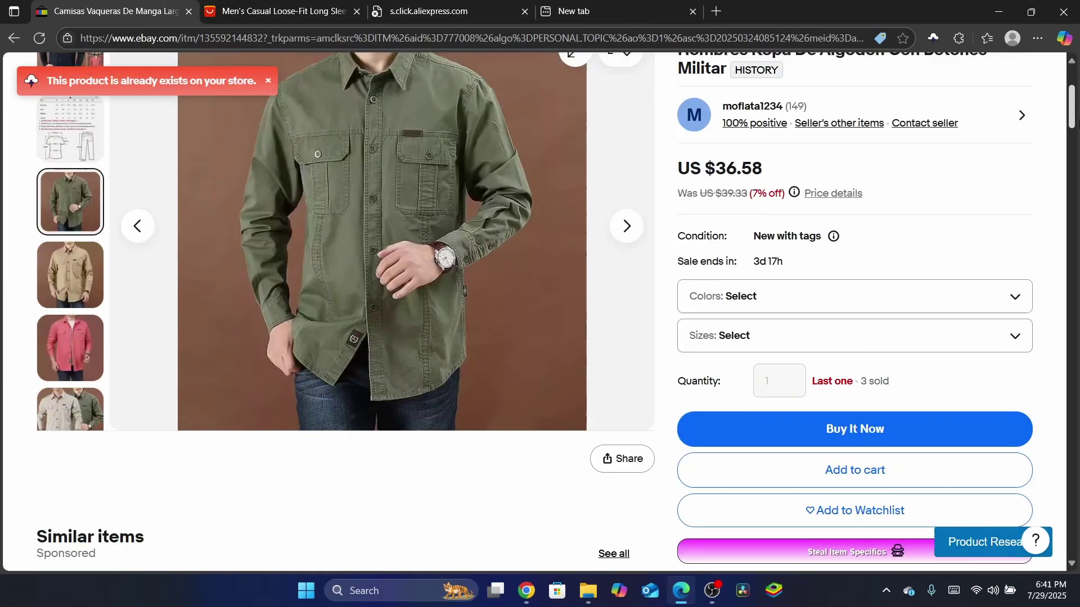
scroll(604, 100, "up", 4)
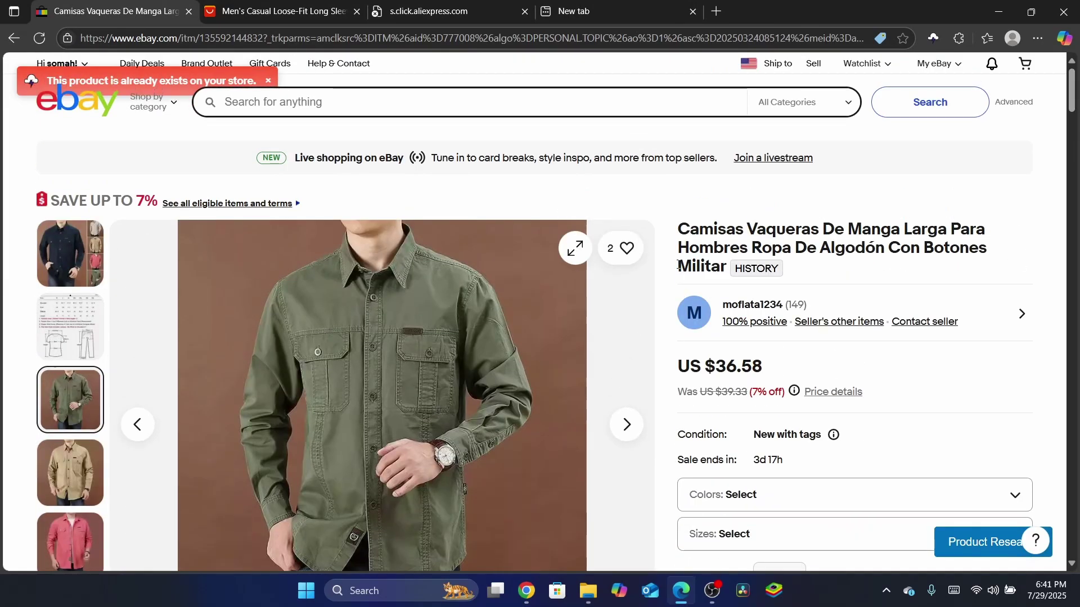
scroll(400, 138, "down", 8)
scroll(401, 137, "up", 5)
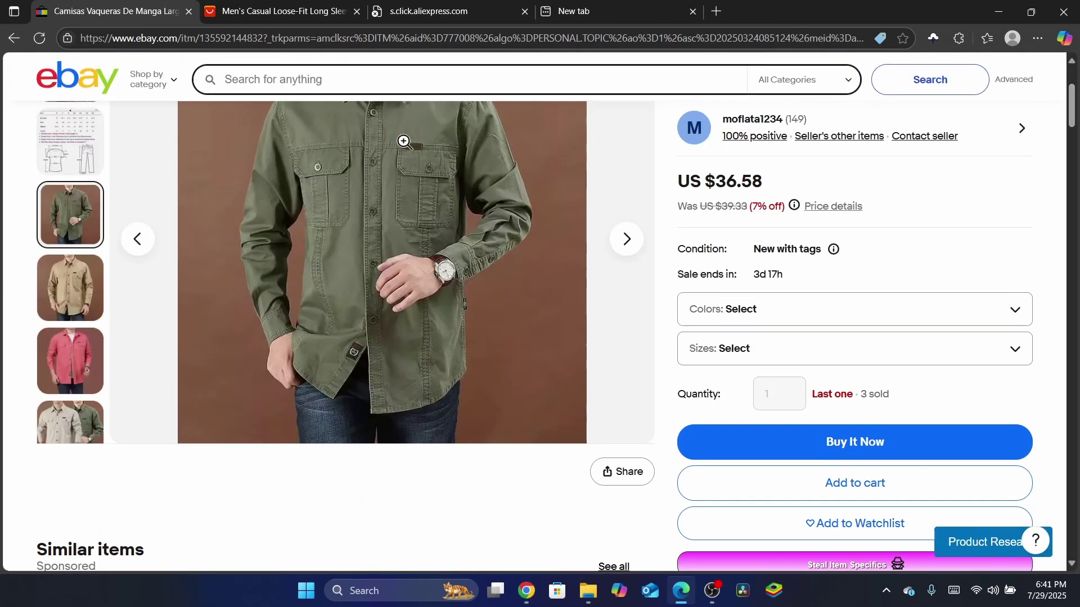
scroll(406, 75, "up", 2)
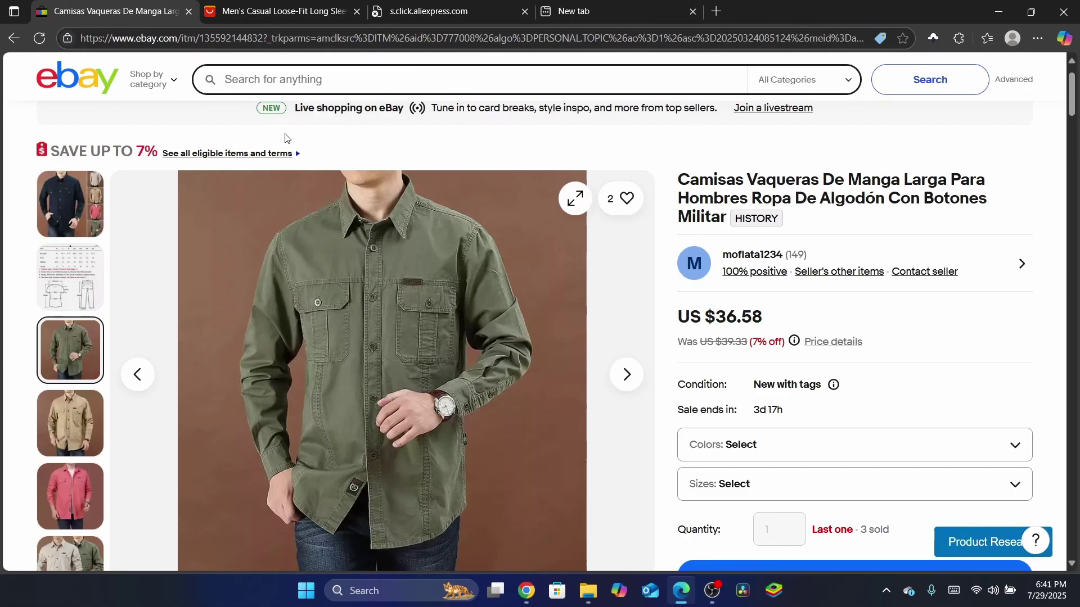
Compare the AliExpress shirt's title and price with those of the eBay listing
left_click(296, 5)
triple_click(359, 263)
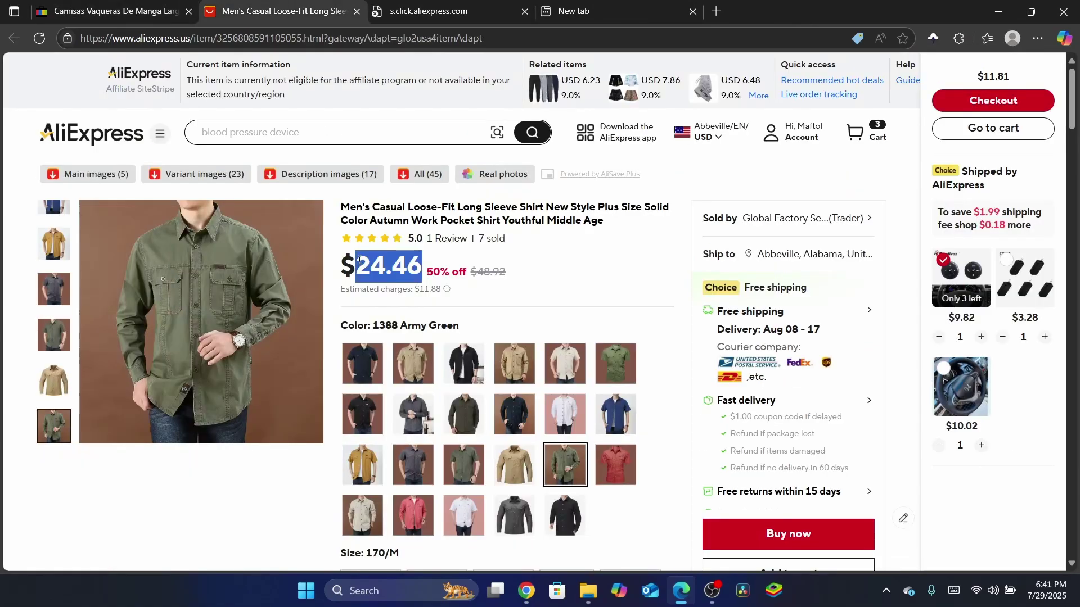
triple_click(459, 220)
left_click(113, 12)
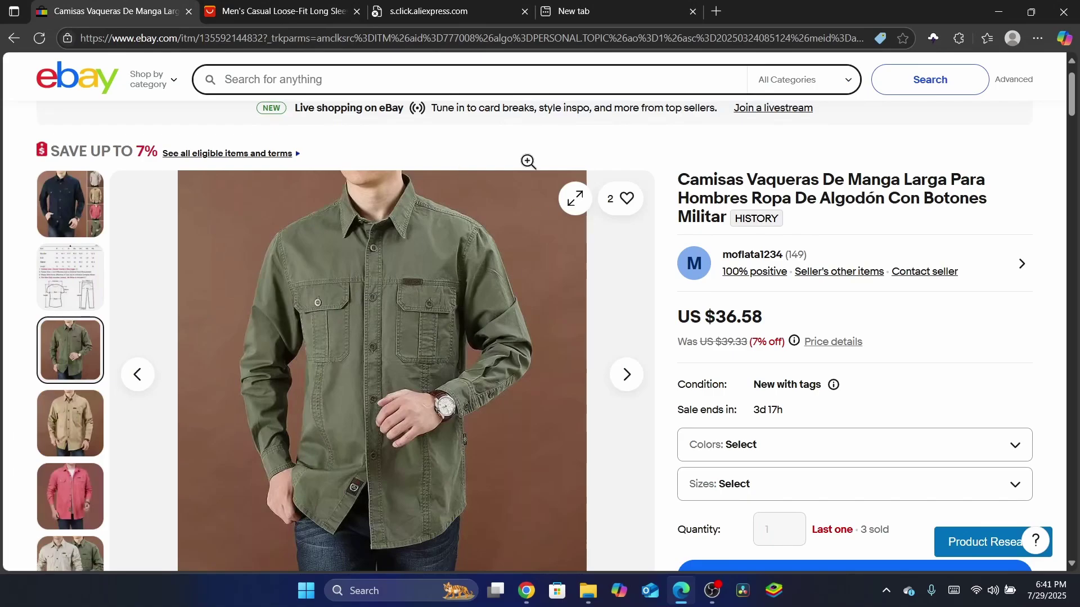
left_click(302, 6)
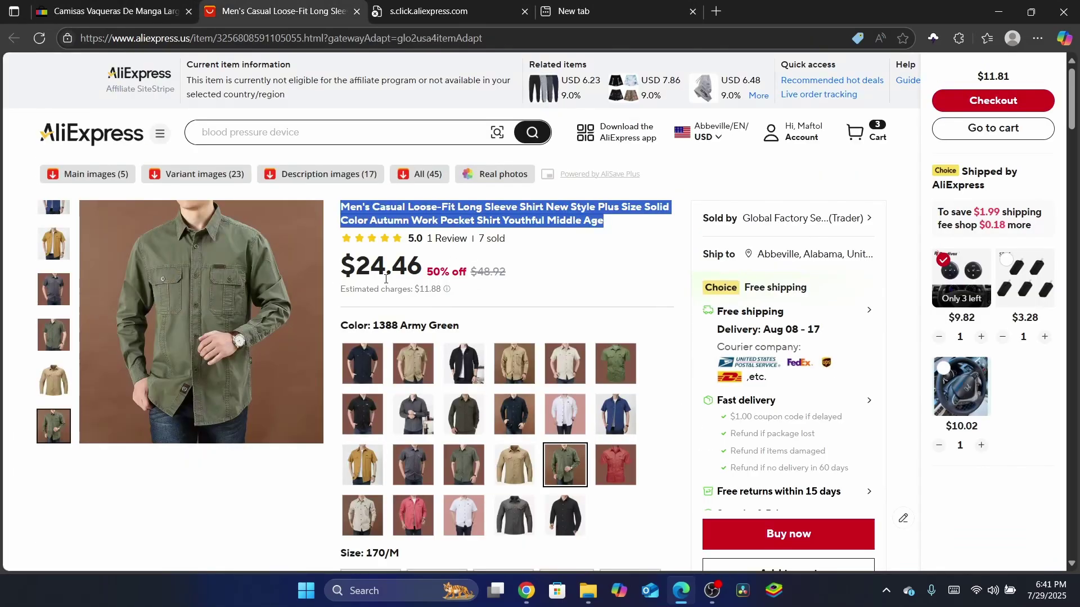
left_click(122, 6)
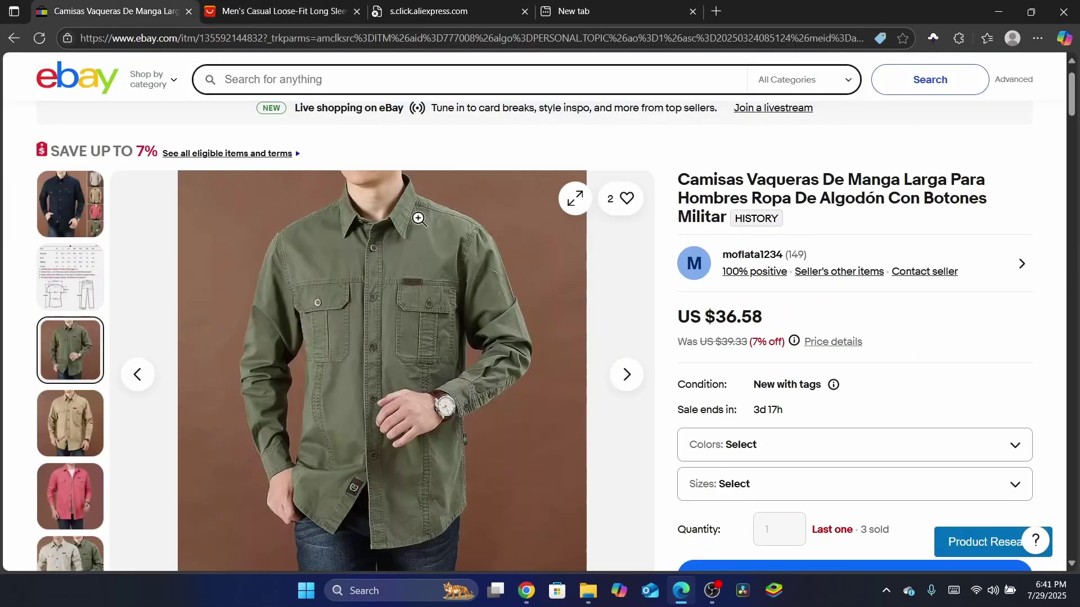
Compare the AliExpress prices for Fruit green 8808, Army Green 8808 and 1388 Army Green with the eBay listing's price
mouse_move(259, 5)
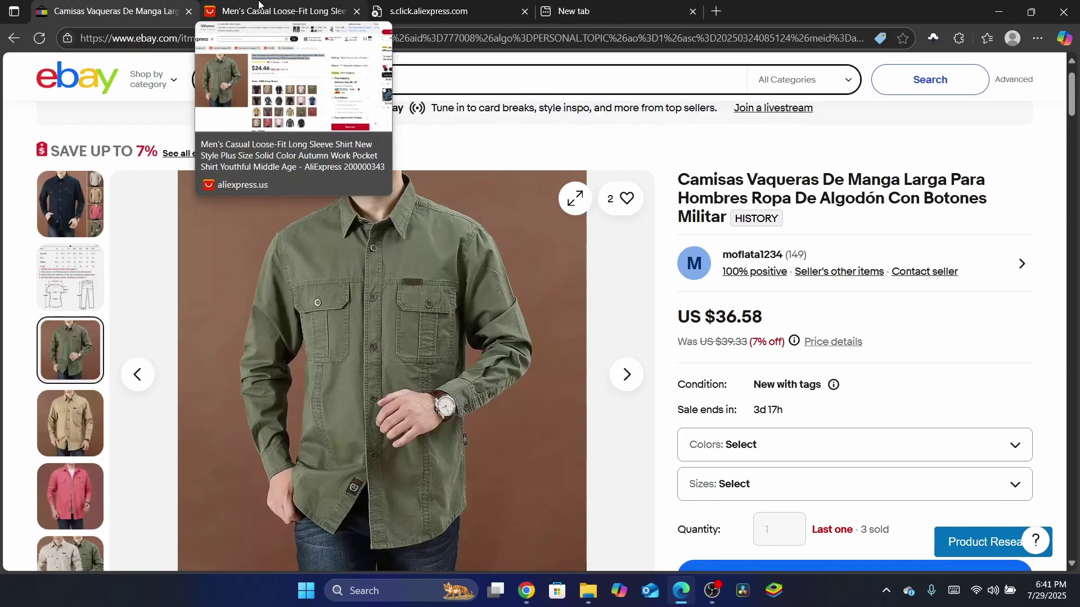
left_click(259, 5)
scroll(506, 281, "down", 3)
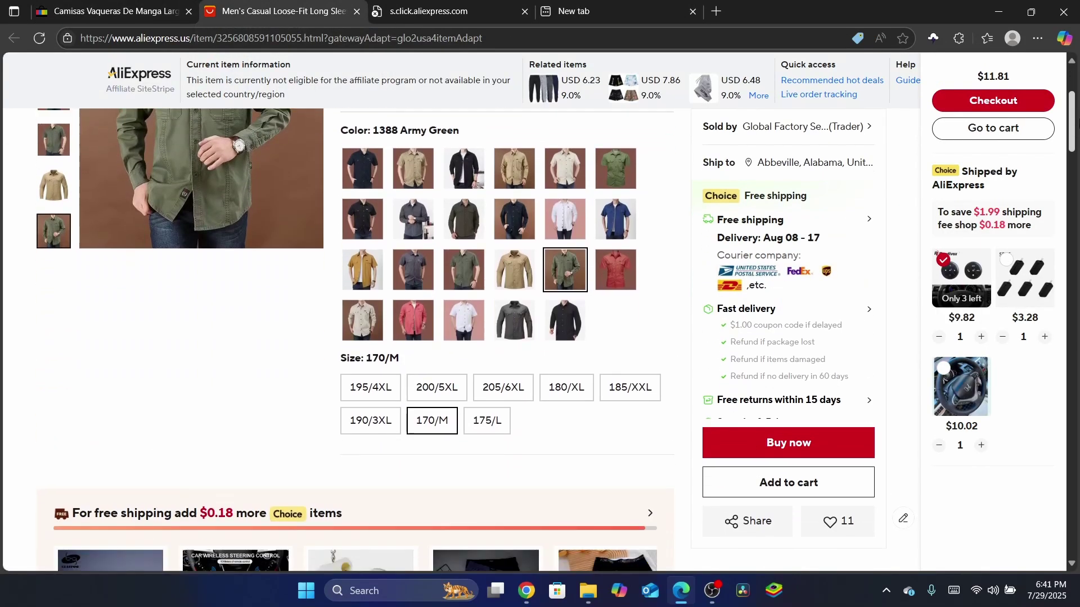
left_click(616, 169)
scroll(615, 168, "up", 4)
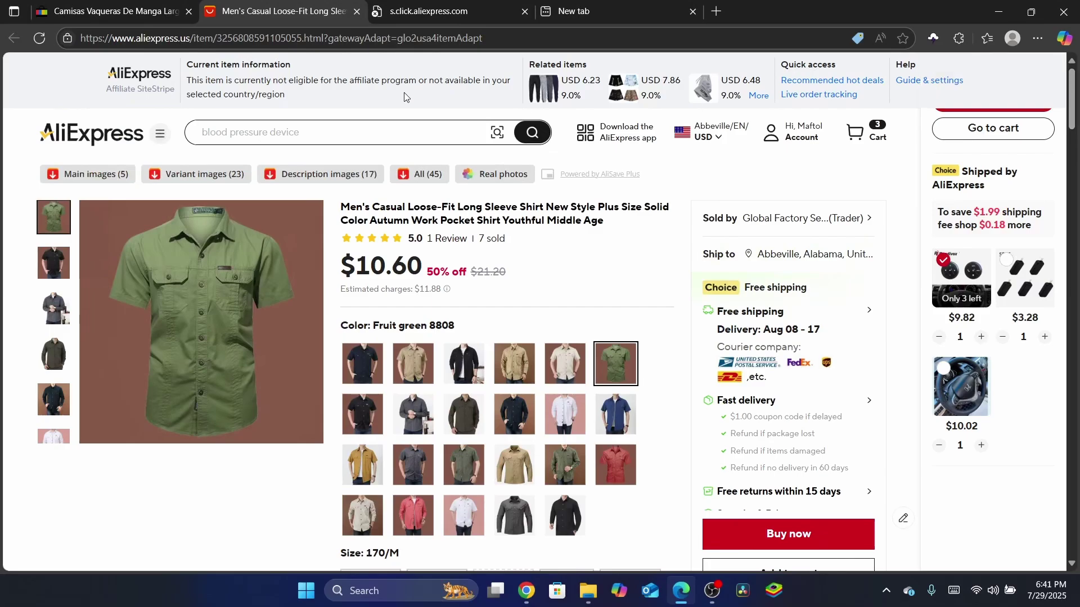
left_click(464, 464)
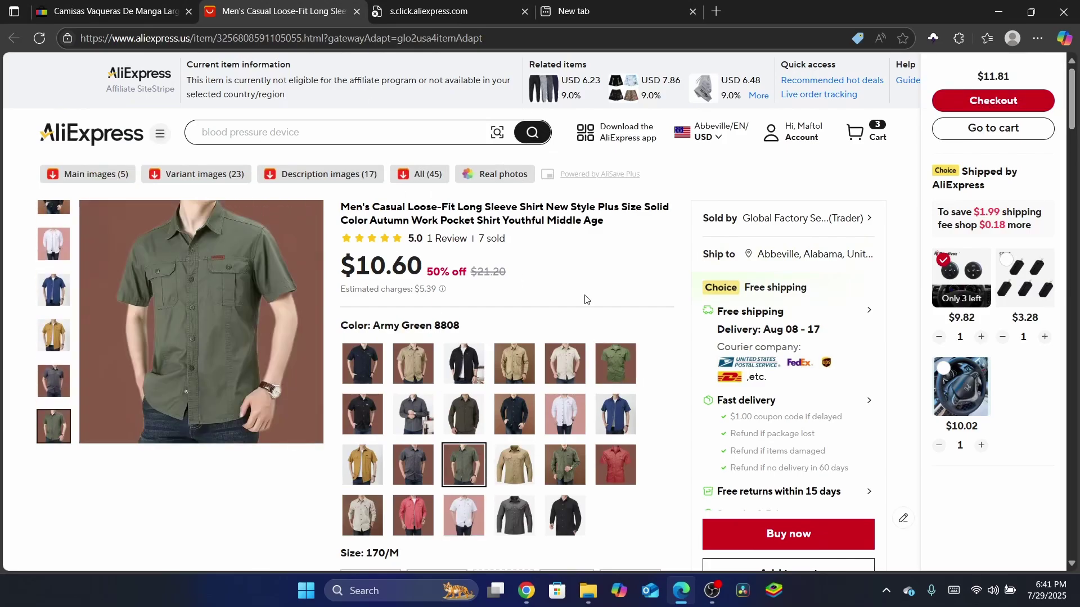
left_click(565, 464)
left_click(100, 5)
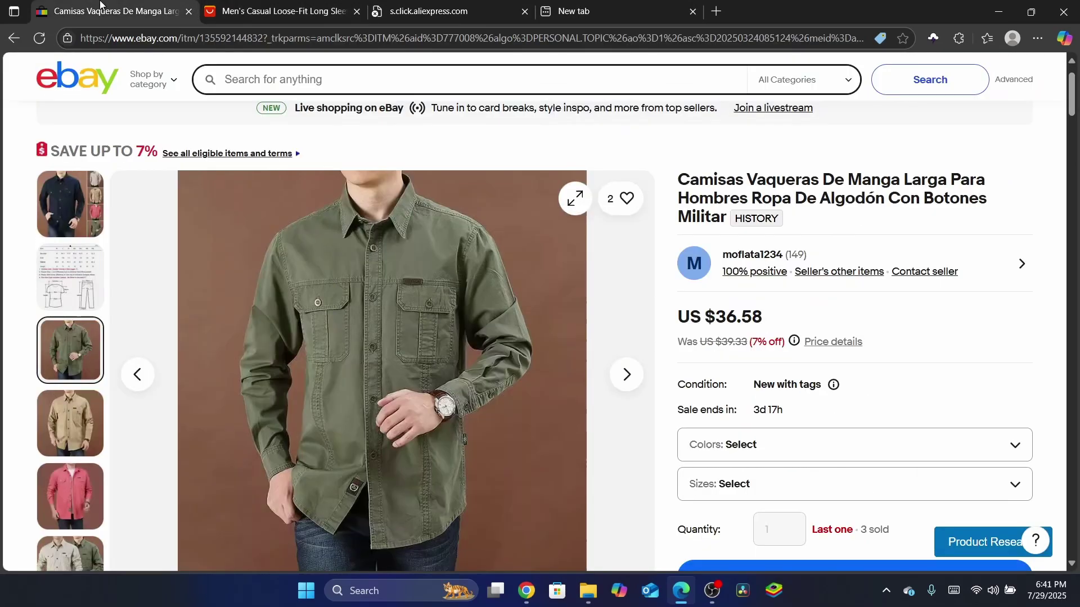
triple_click(722, 312)
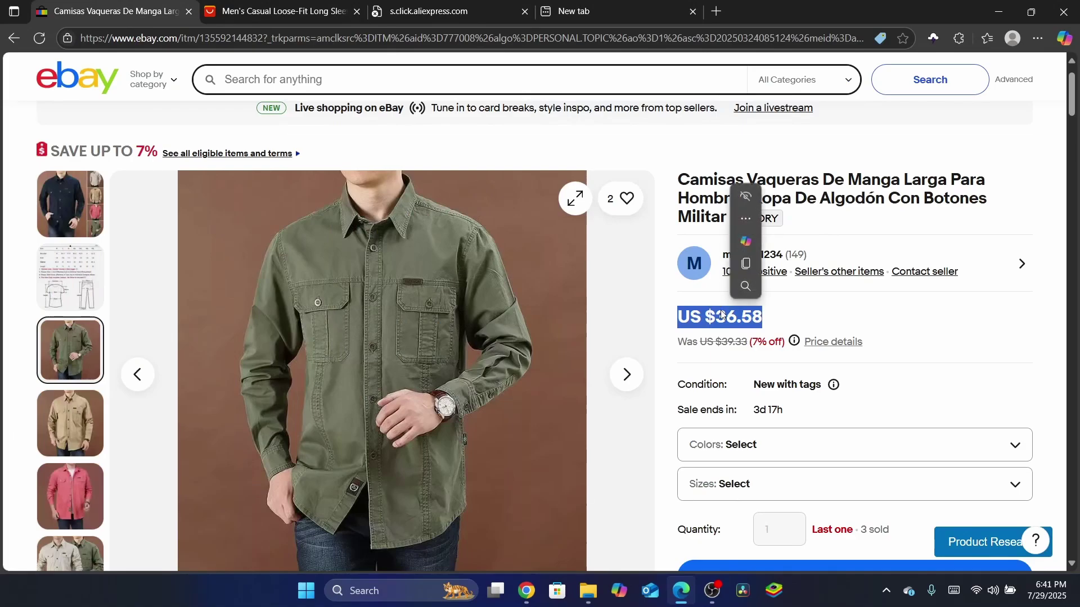
left_click(672, 190)
Open eBay's selling page in a new tab and start creating a new listing
scroll(816, 68, "up", 1)
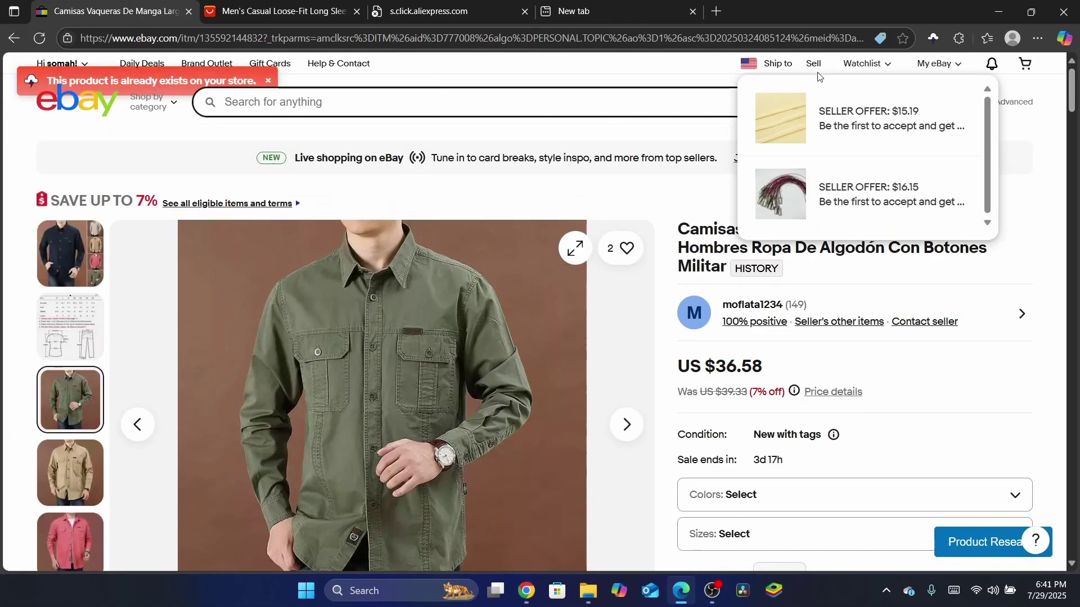
right_click(817, 68)
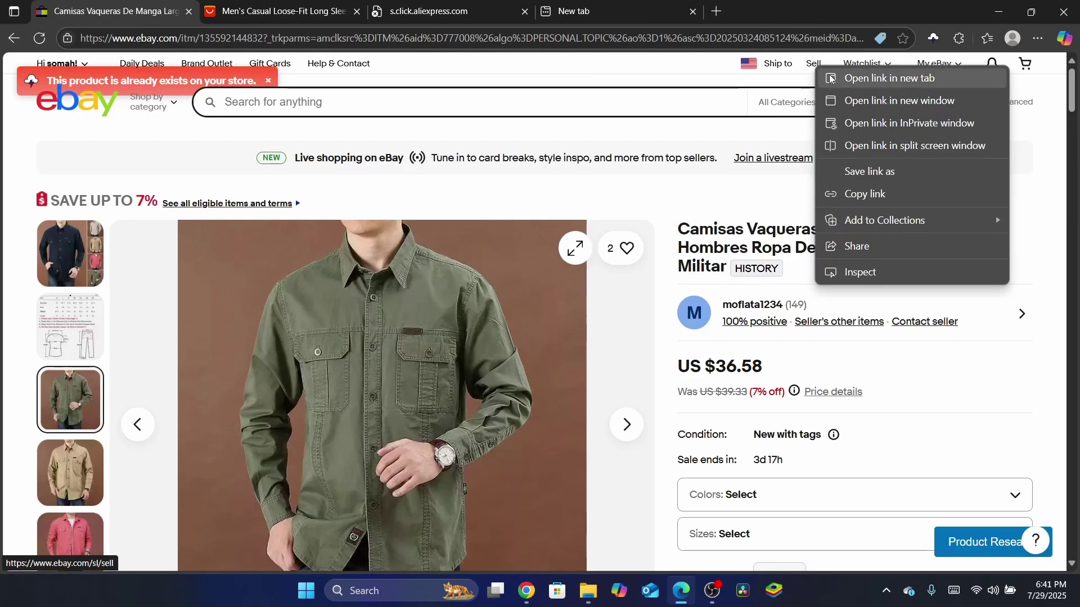
left_click(832, 79)
left_click(279, 7)
key("ctrl+Tab")
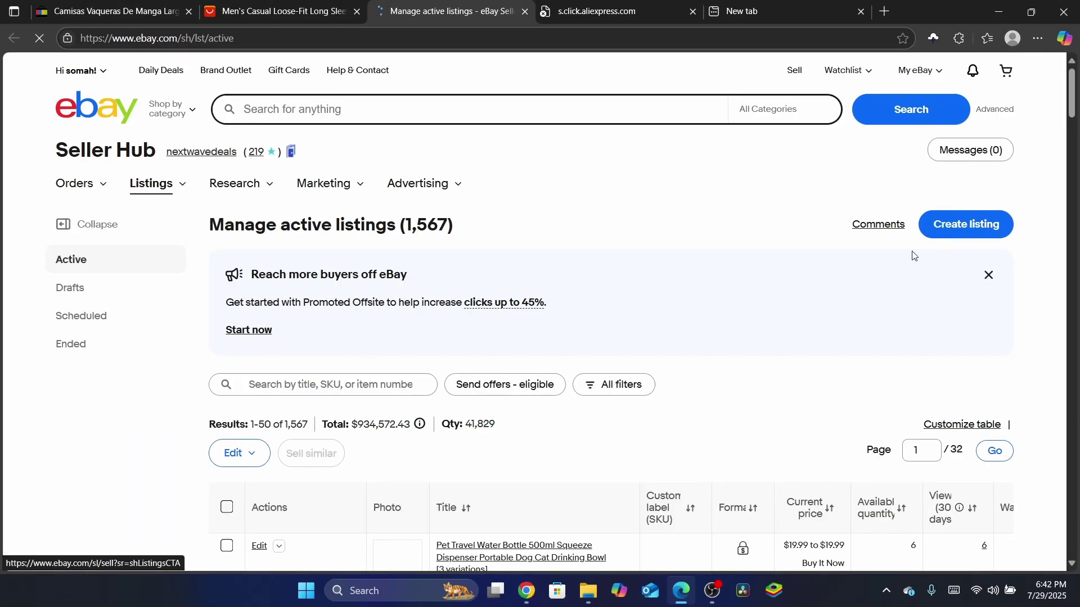
left_click(968, 227)
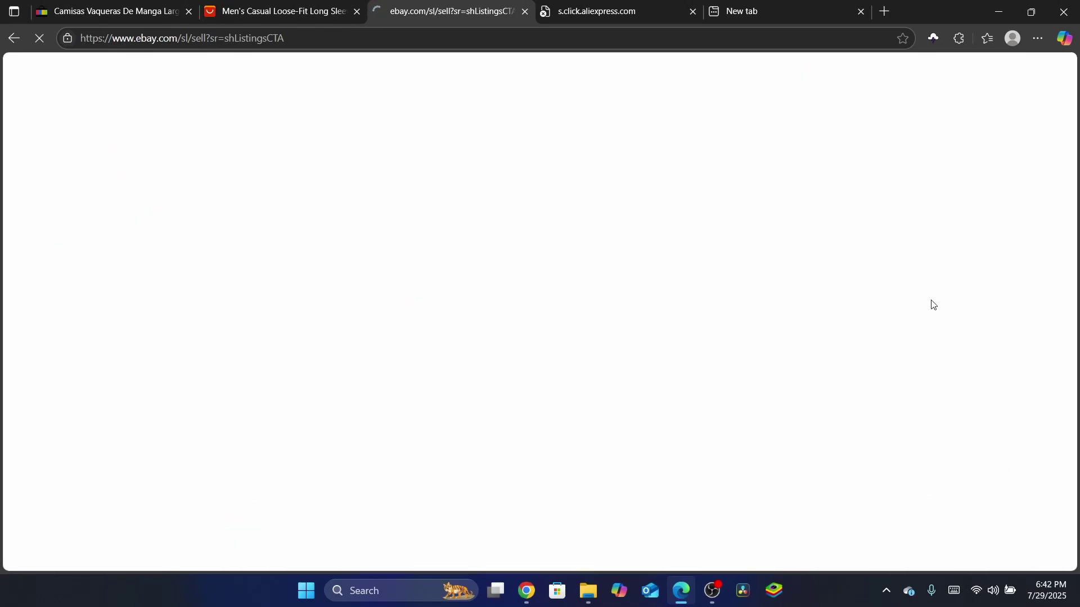
Copy the full title of the eBay shirt listing and highlight the matching AliExpress product's title
key("ctrl+shift+Tab")
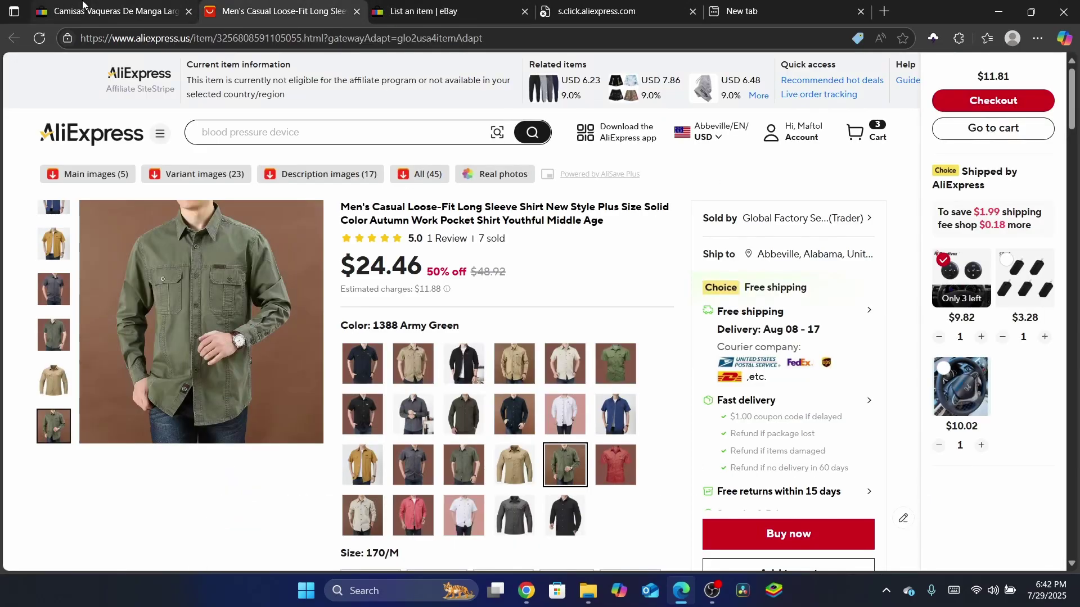
key("ctrl+shift+Tab")
left_click_drag(676, 224, 726, 263)
key("ctrl+c")
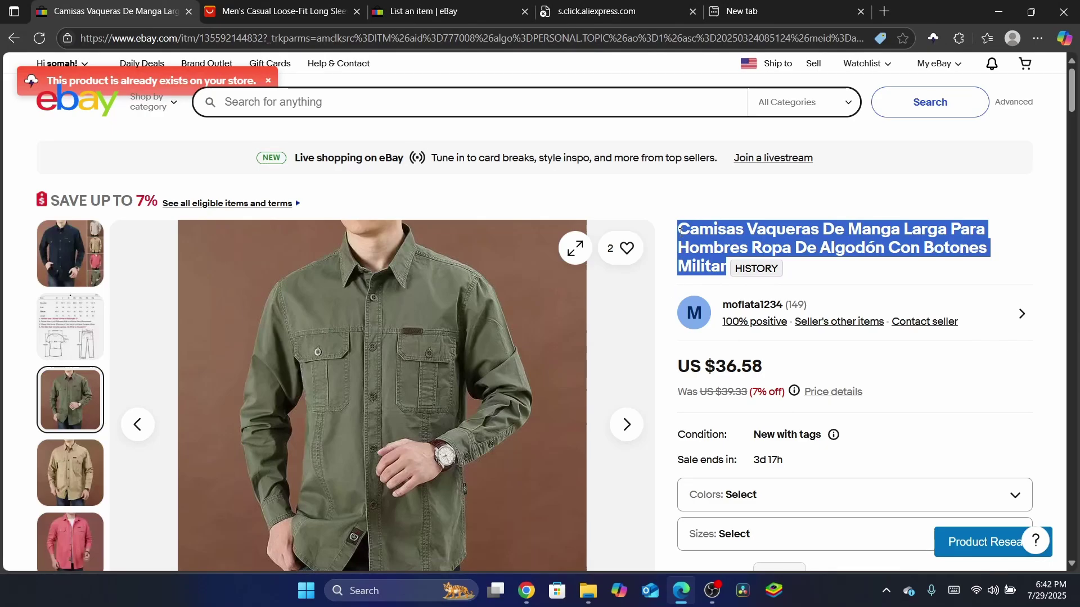
left_click(282, 7)
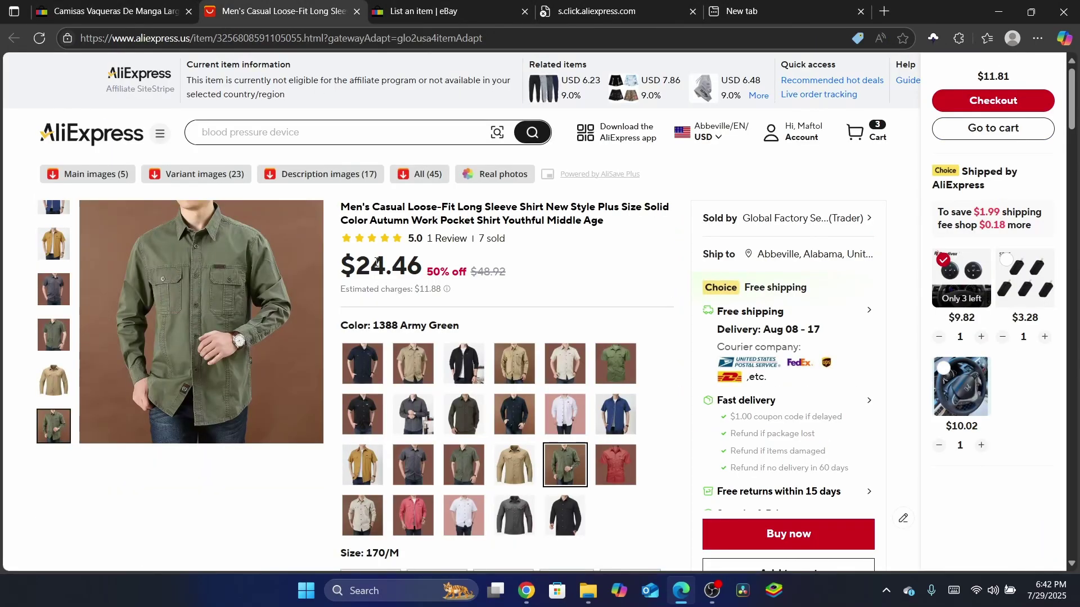
triple_click(390, 212)
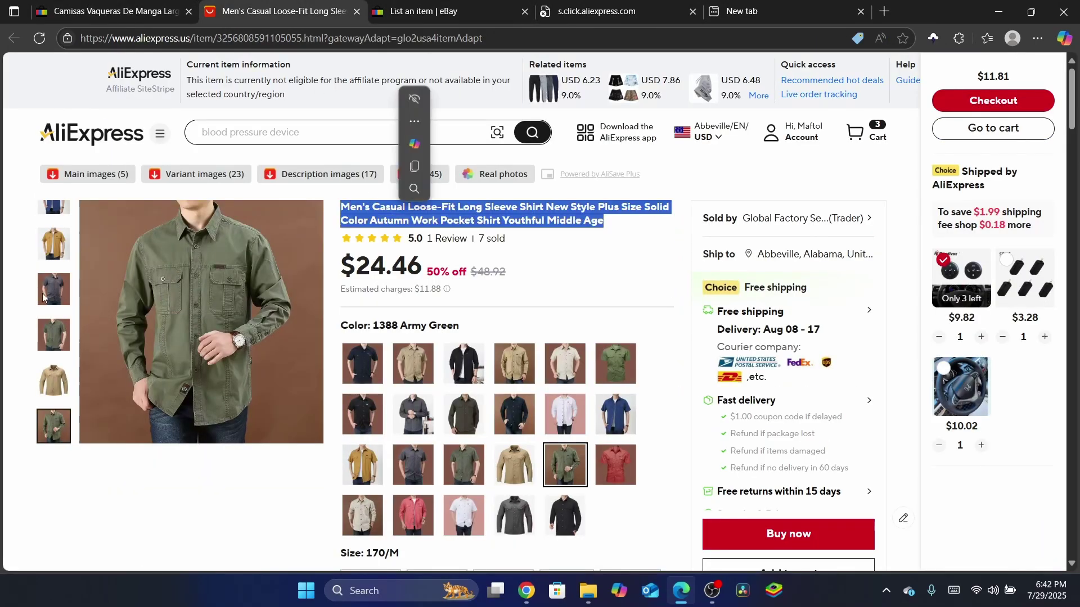
Check the number of units sold on the eBay shirt listing
left_click(518, 225)
left_click(159, 4)
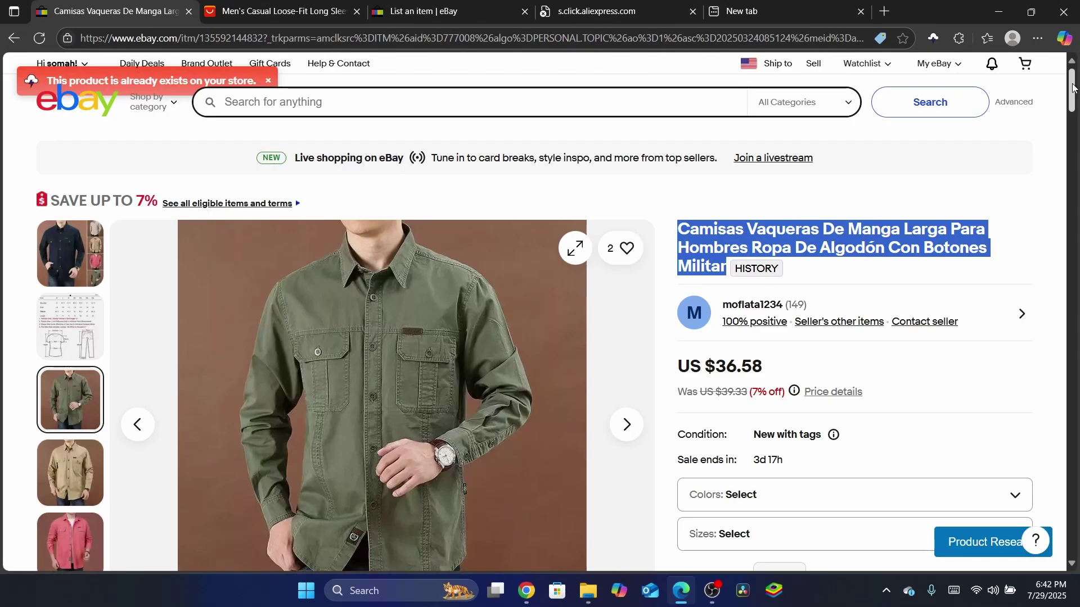
scroll(887, 208, "down", 5)
double_click(878, 230)
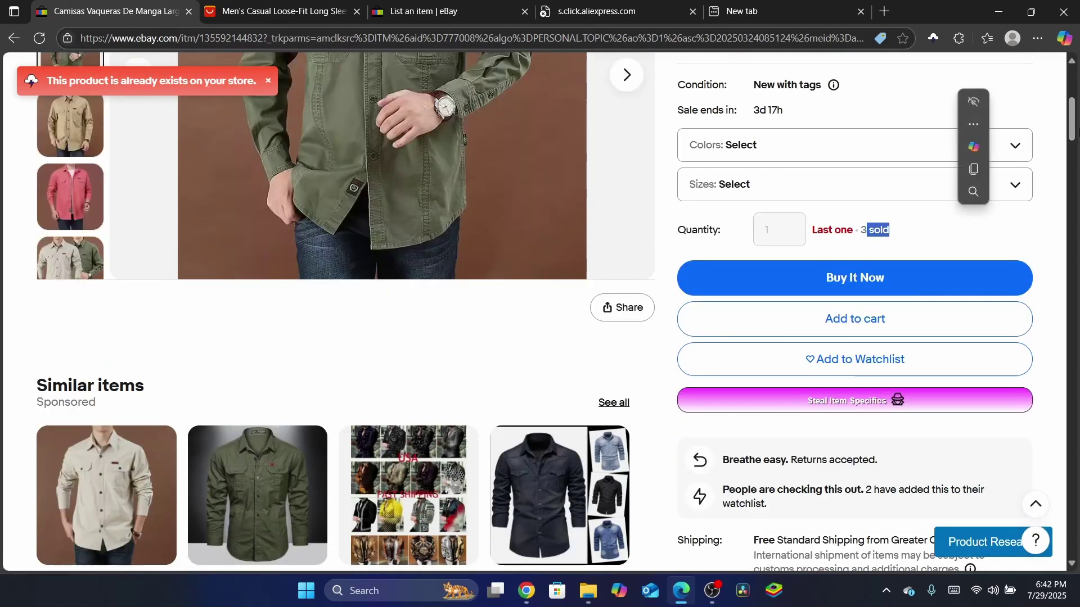
left_click_drag(1071, 119, 1071, 93)
Search eBay's new-listing page for item info using the copied title "Camisas Vaqueras De Manga Larga Para Hombres Ropa De Algodón Con Botones Militar"
left_click(302, 10)
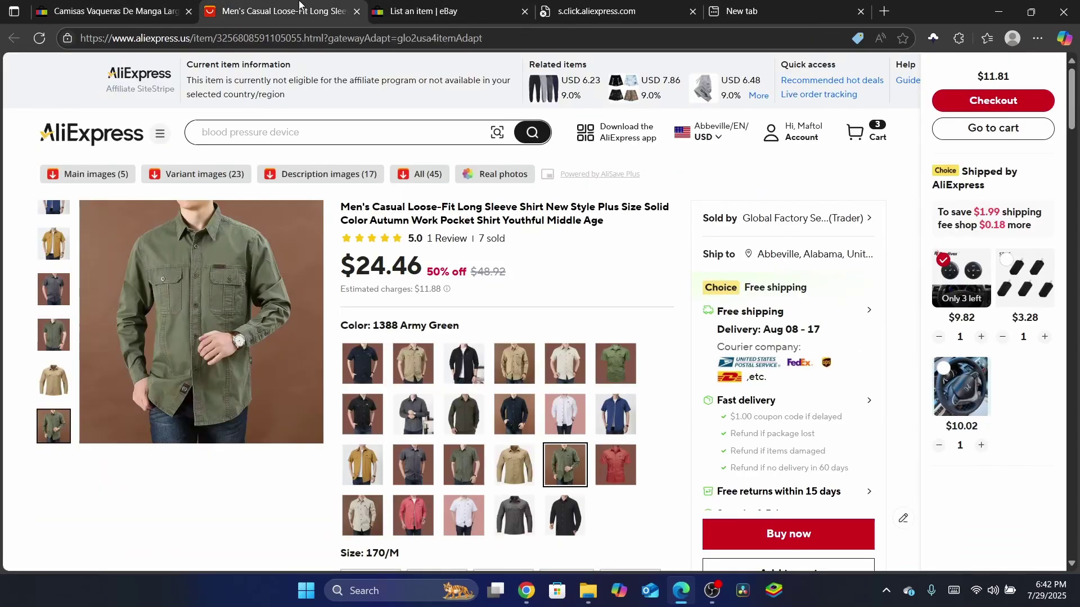
left_click(424, 10)
left_click(331, 298)
key("ctrl+v")
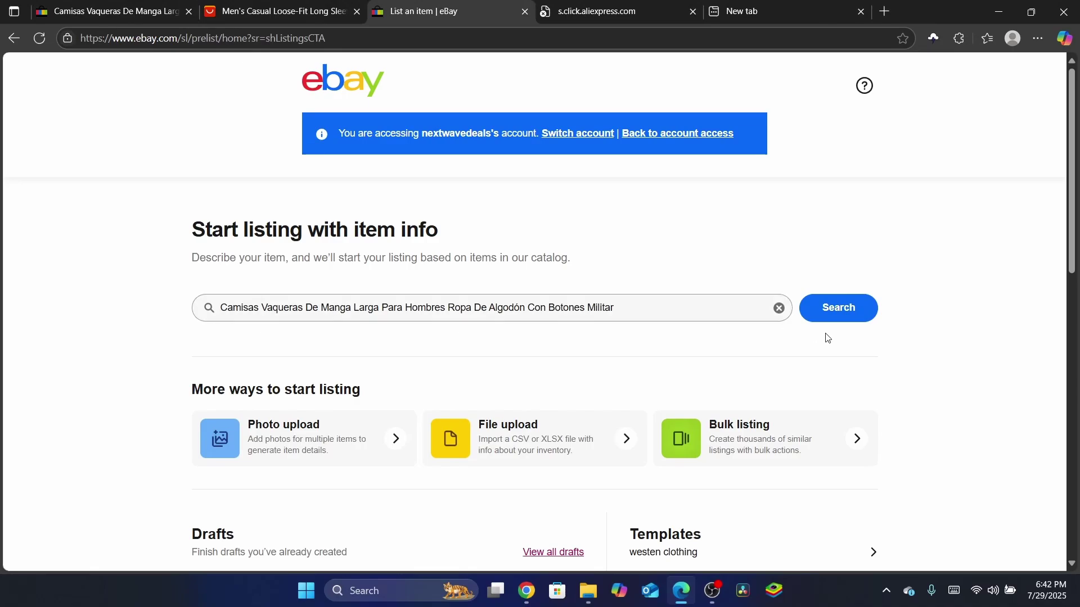
left_click(844, 308)
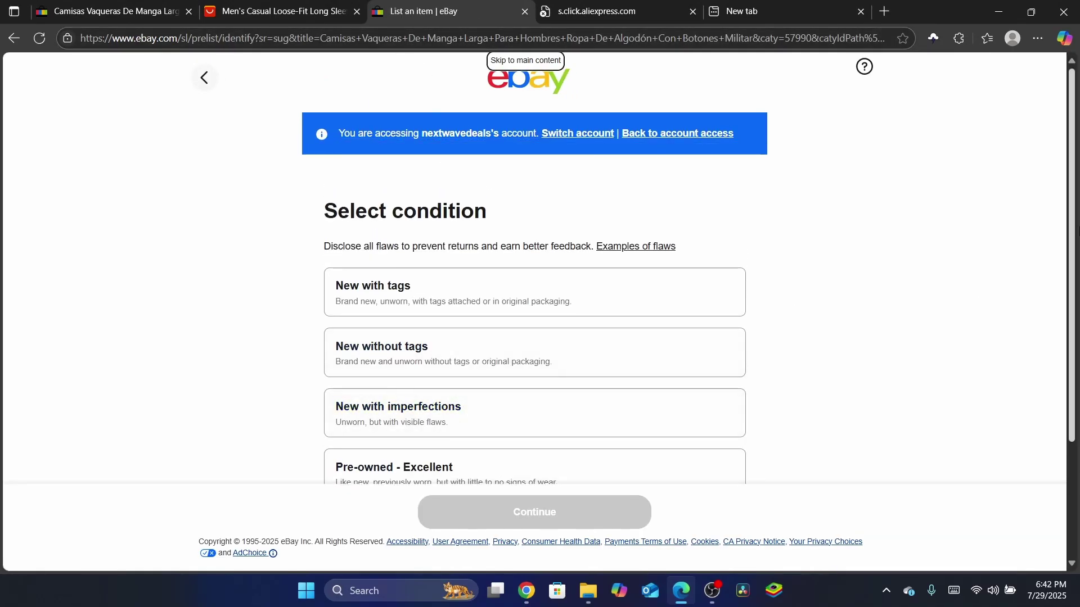
Choose New with tags as the item's condition and continue to the listing form
scroll(474, 171, "down", 3)
left_click(401, 144)
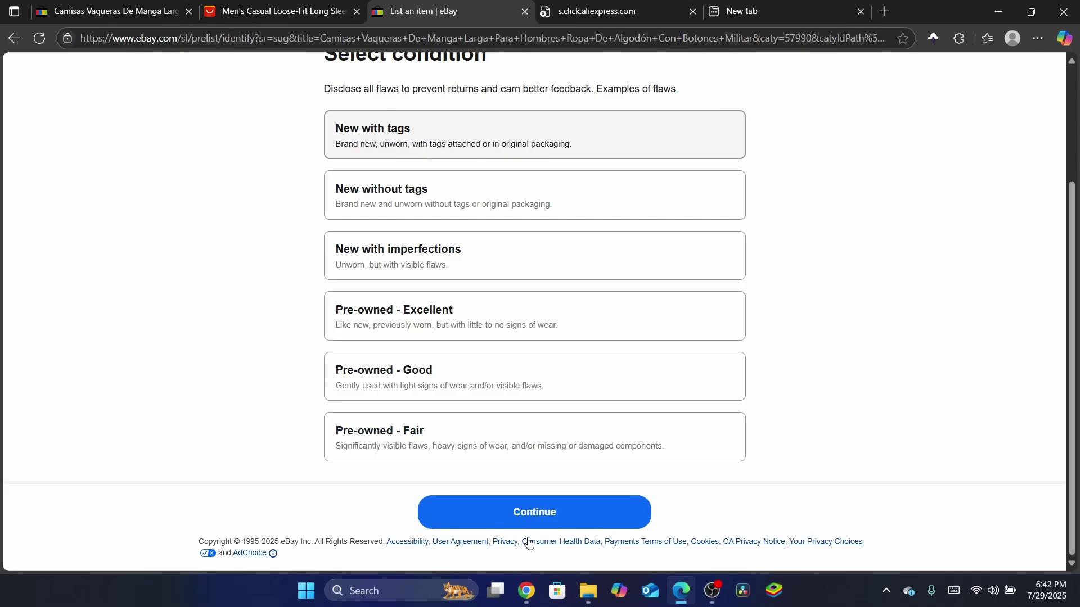
left_click(506, 516)
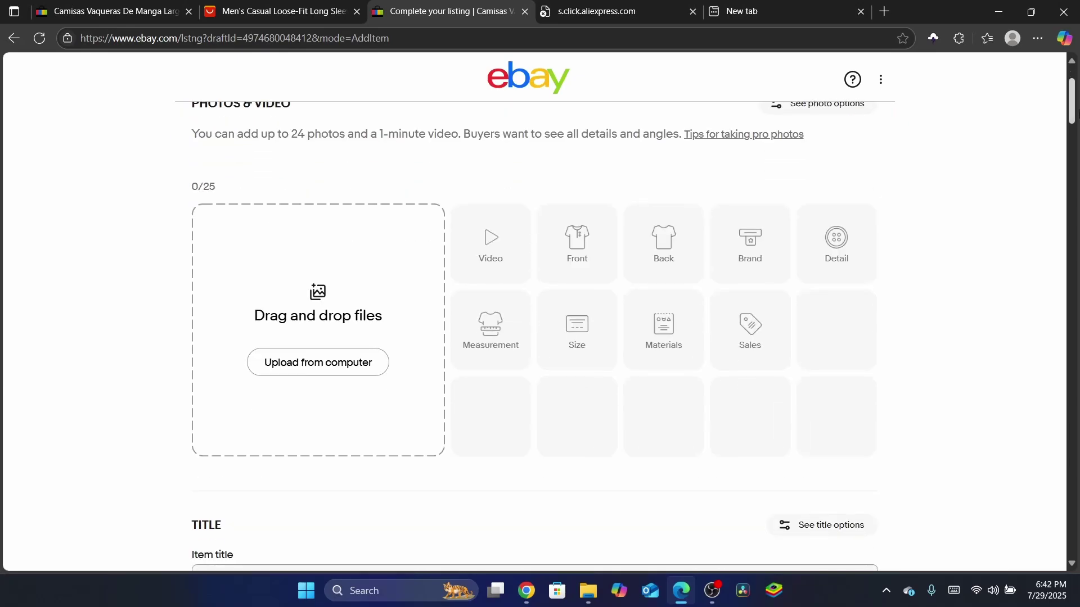
Download the main images of the AliExpress shirt from its product page
left_click(612, 11)
left_click(275, 5)
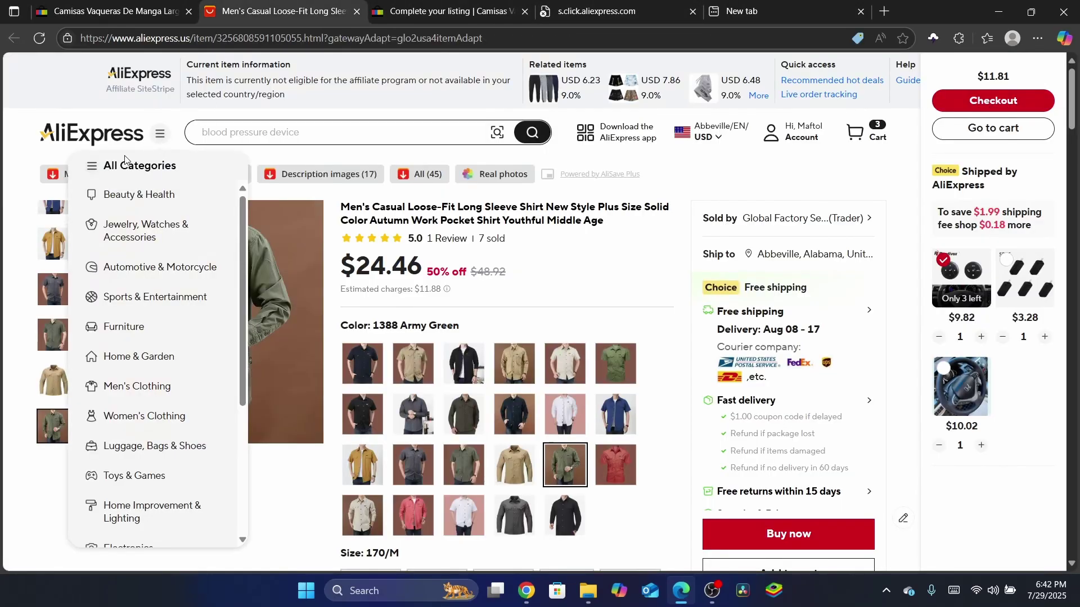
left_click(82, 177)
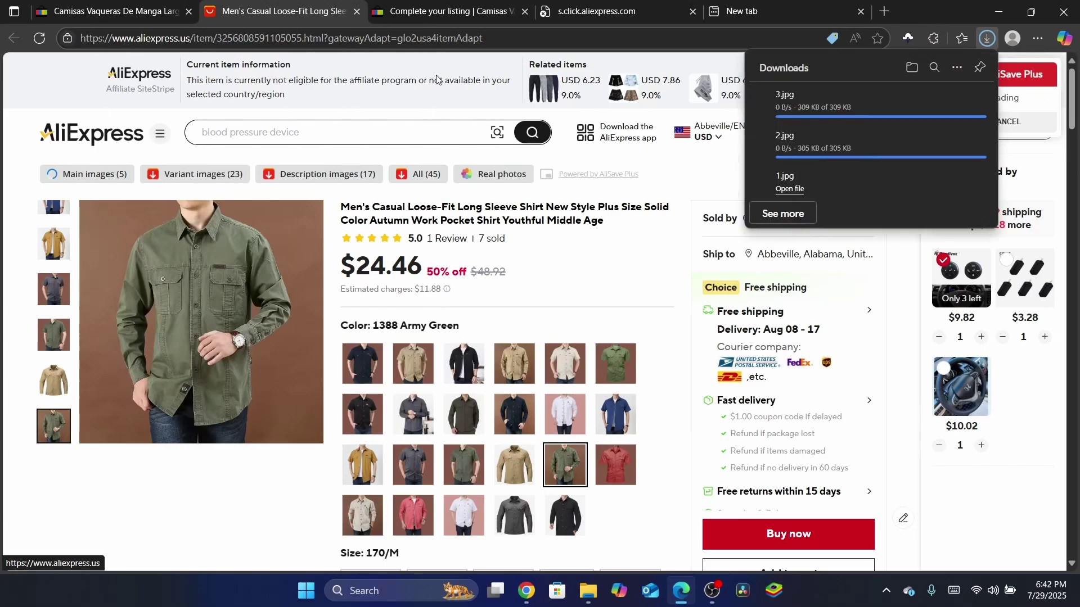
Upload all five images from the downloaded main_images folder to the eBay draft and make the green shirt the main photo
left_click(444, 11)
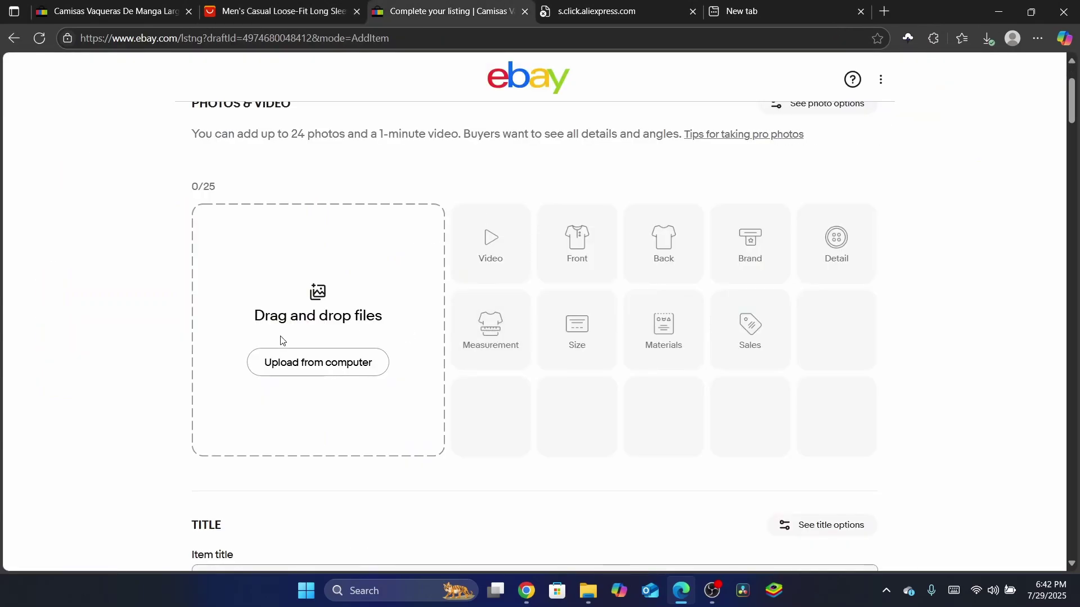
left_click(283, 362)
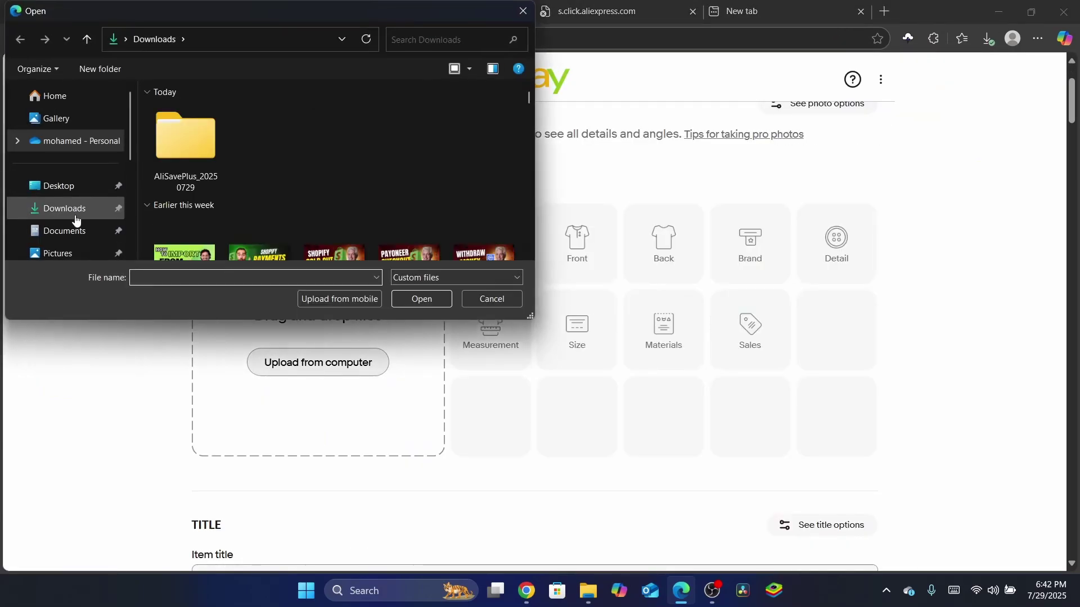
double_click(197, 143)
double_click(179, 128)
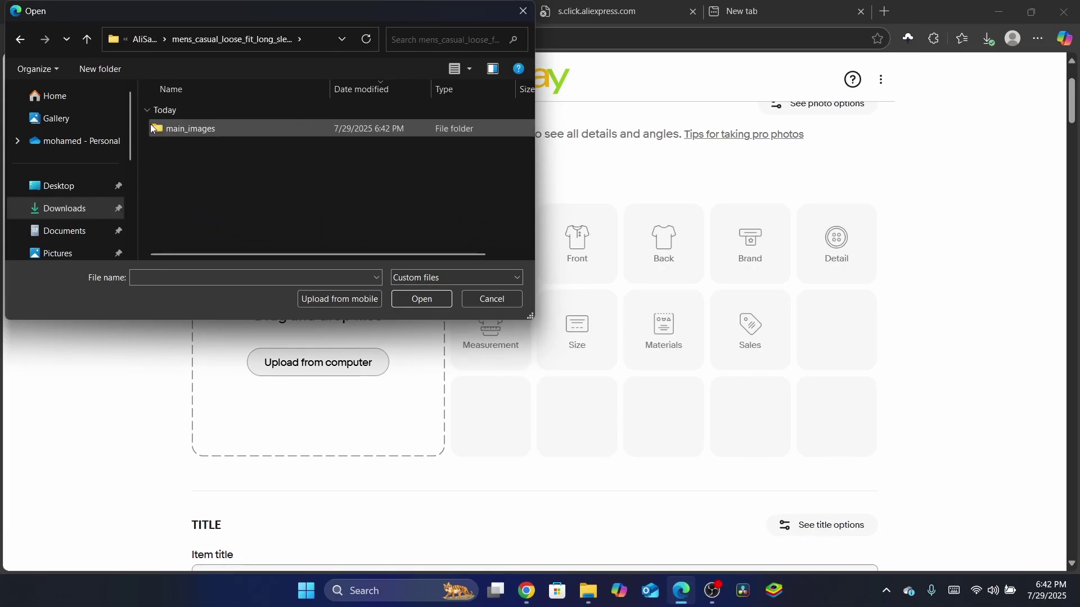
double_click(151, 128)
key("ctrl+a")
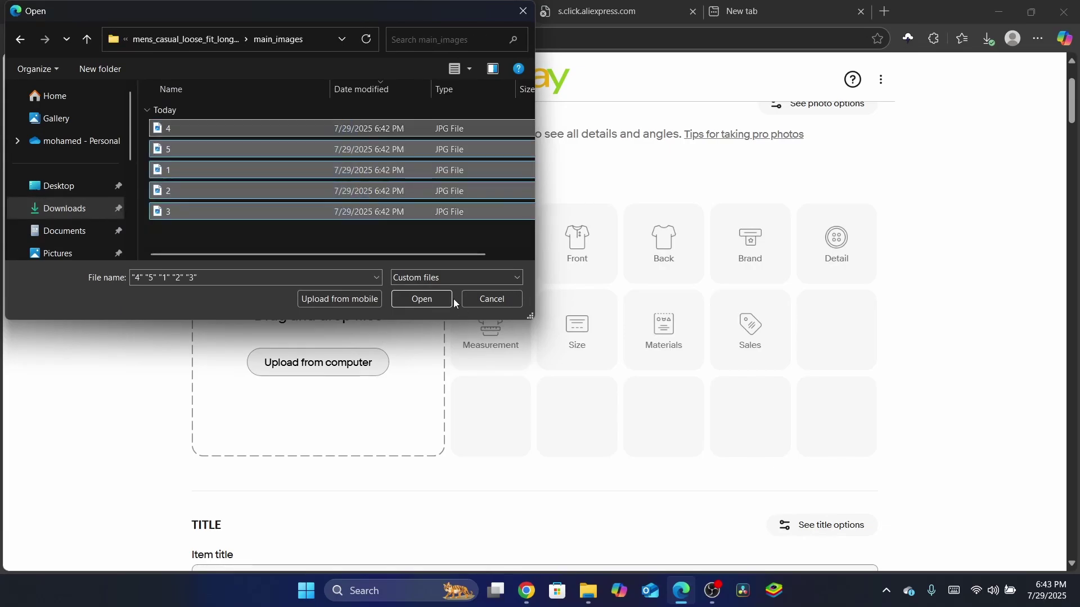
left_click(424, 300)
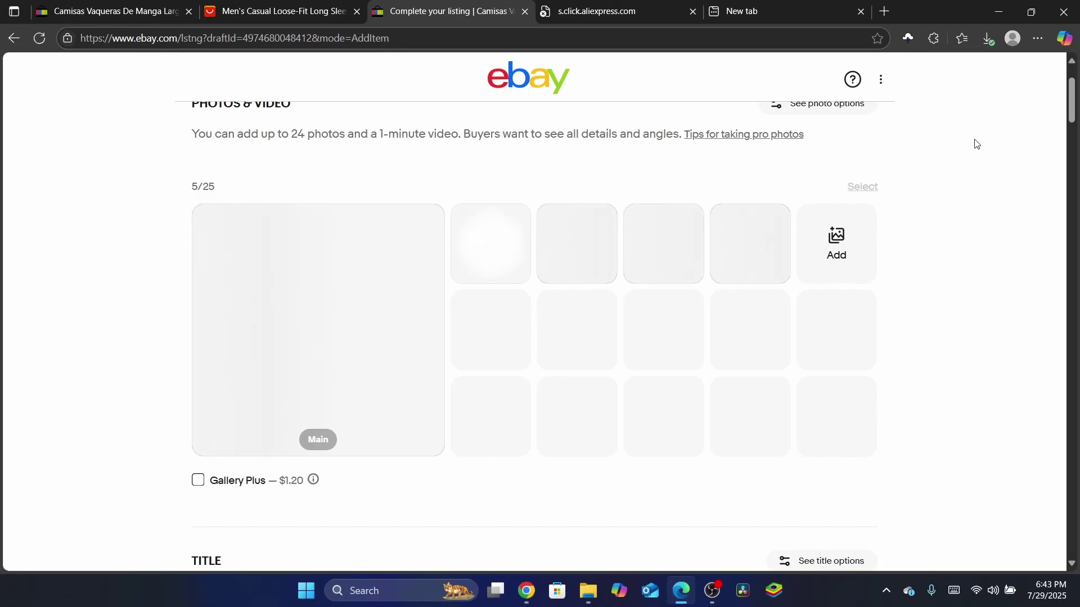
scroll(540, 188, "up", 1)
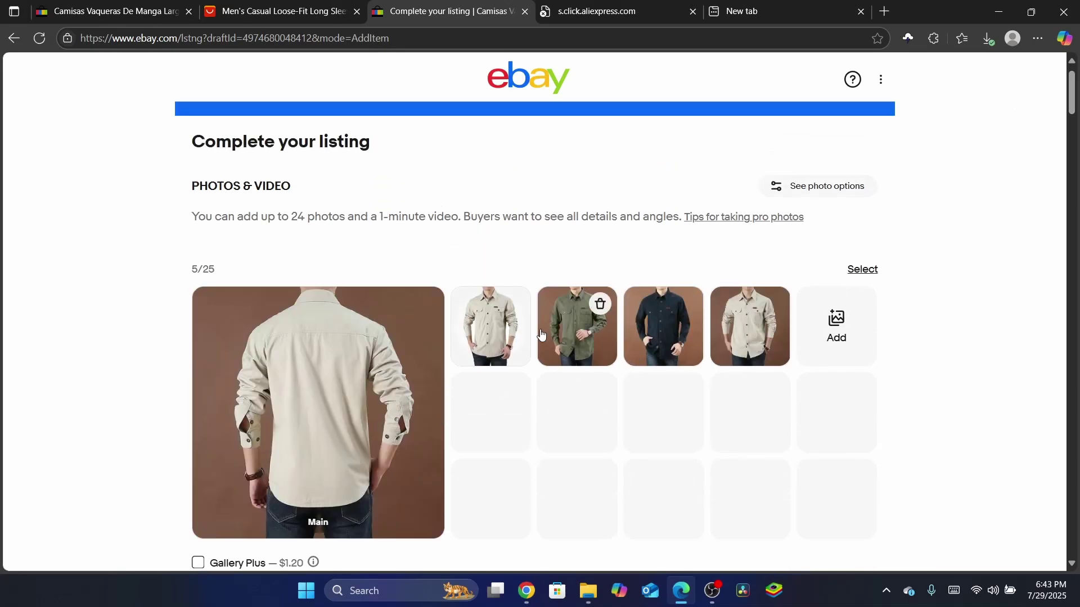
left_click_drag(541, 334, 360, 360)
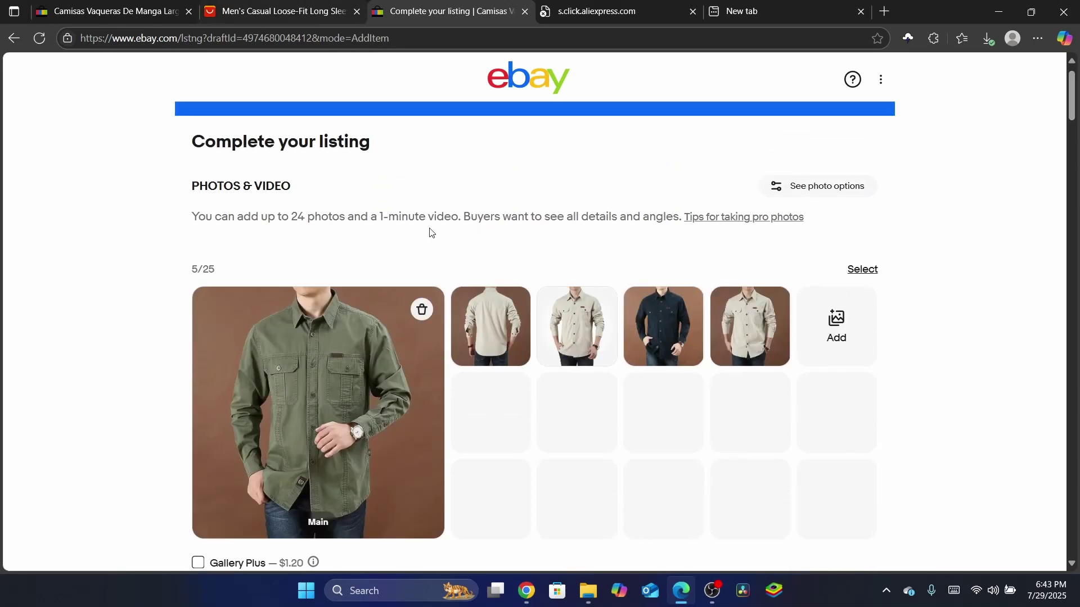
Review the AliExpress shirt's price, specifications and title, and return to the eBay draft
left_click(294, 11)
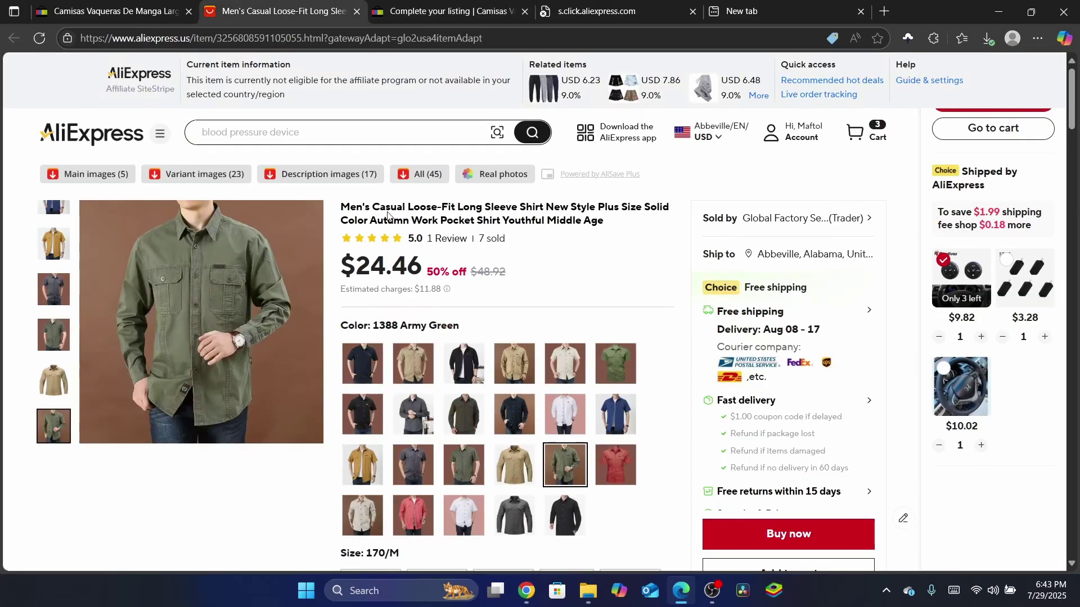
left_click(430, 6)
left_click(285, 9)
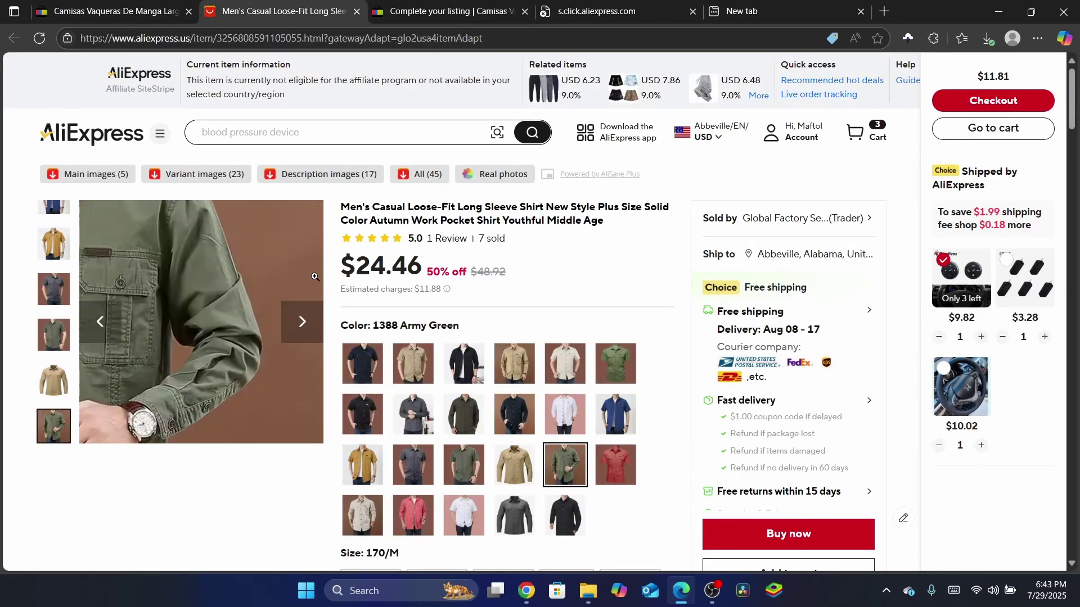
left_click_drag(329, 277, 421, 278)
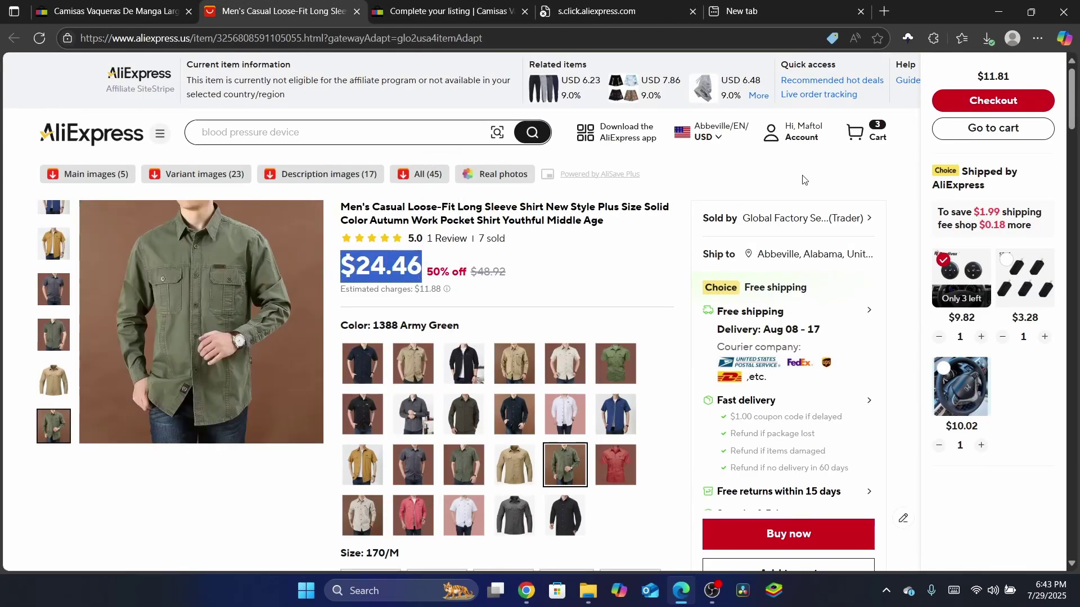
scroll(803, 180, "down", 15)
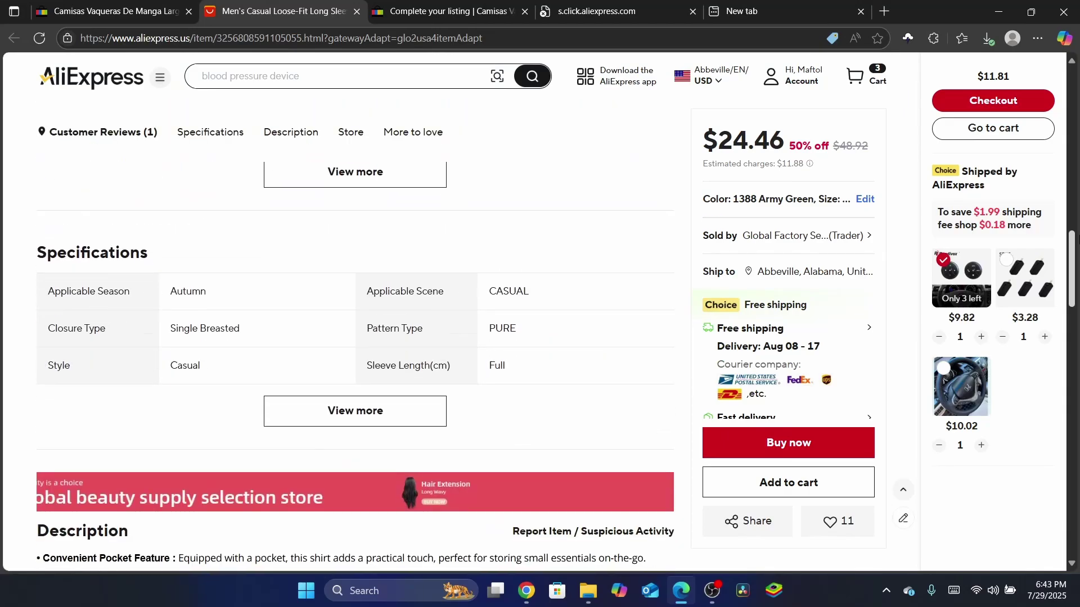
left_click_drag(1078, 240, 1076, 74)
left_click(426, 216)
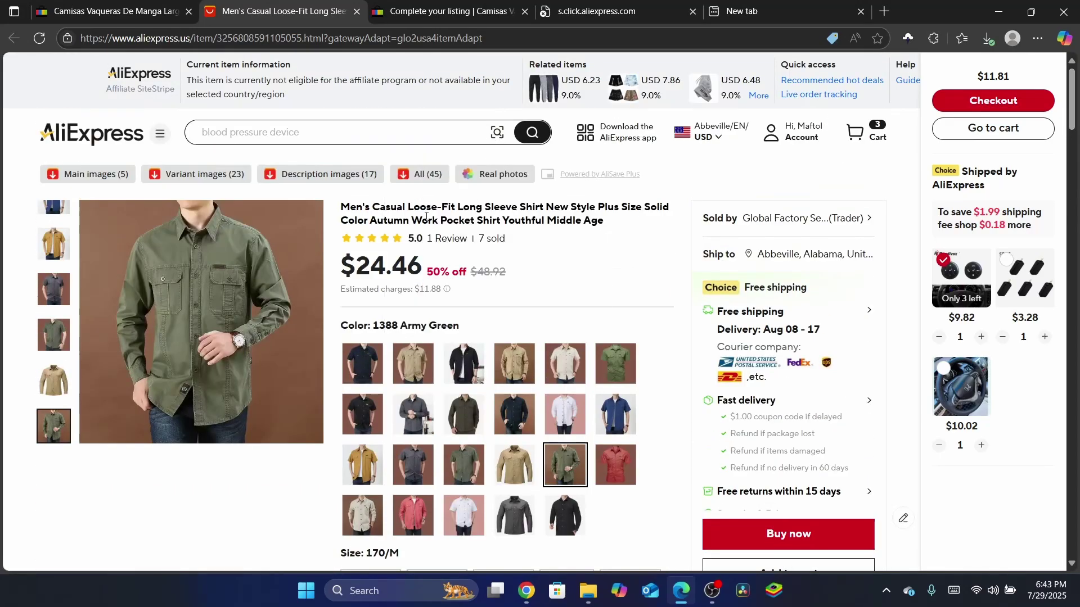
triple_click(426, 216)
left_click(634, 208)
mouse_move(1077, 90)
left_mouse_down()
mouse_move(1077, 109)
mouse_move(1077, 90)
left_mouse_up()
left_click(449, 12)
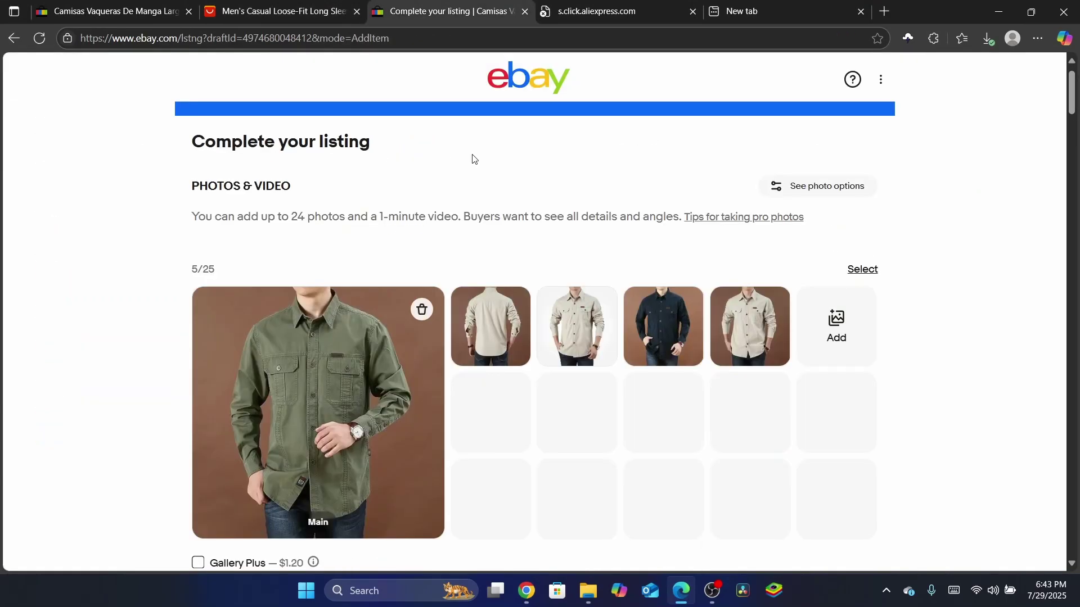
Examine the AliExpress shirt's title, affiliate eligibility note, colour and size options, and price
left_click(310, 6)
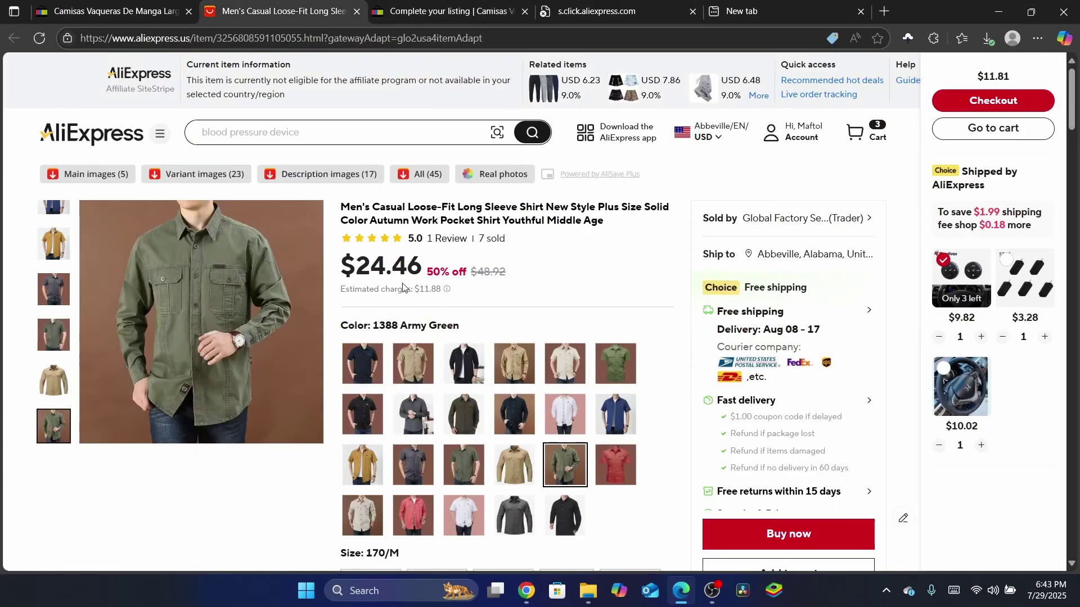
triple_click(466, 214)
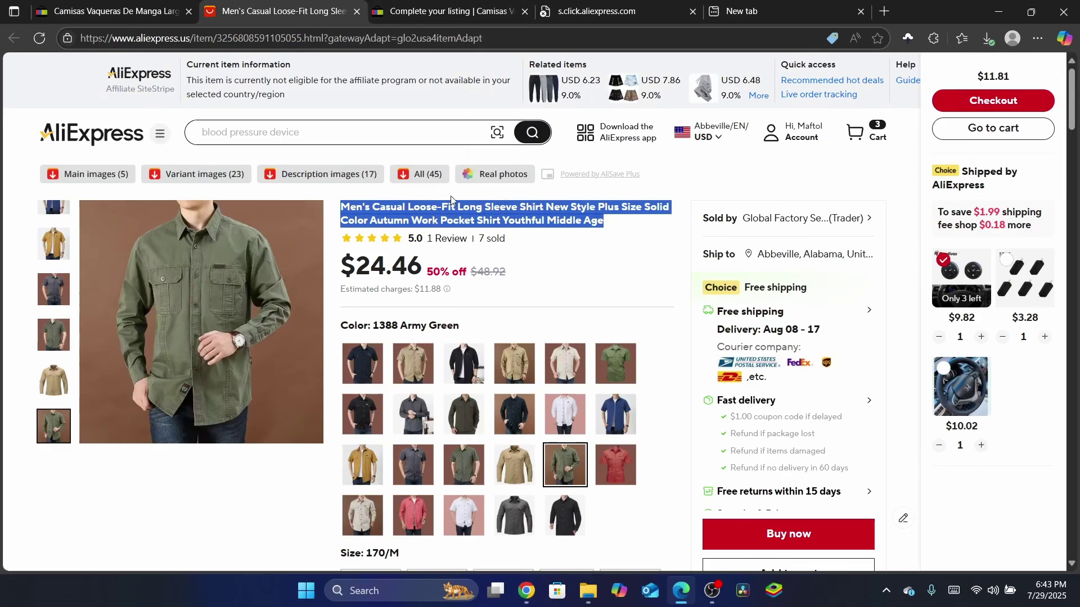
triple_click(379, 80)
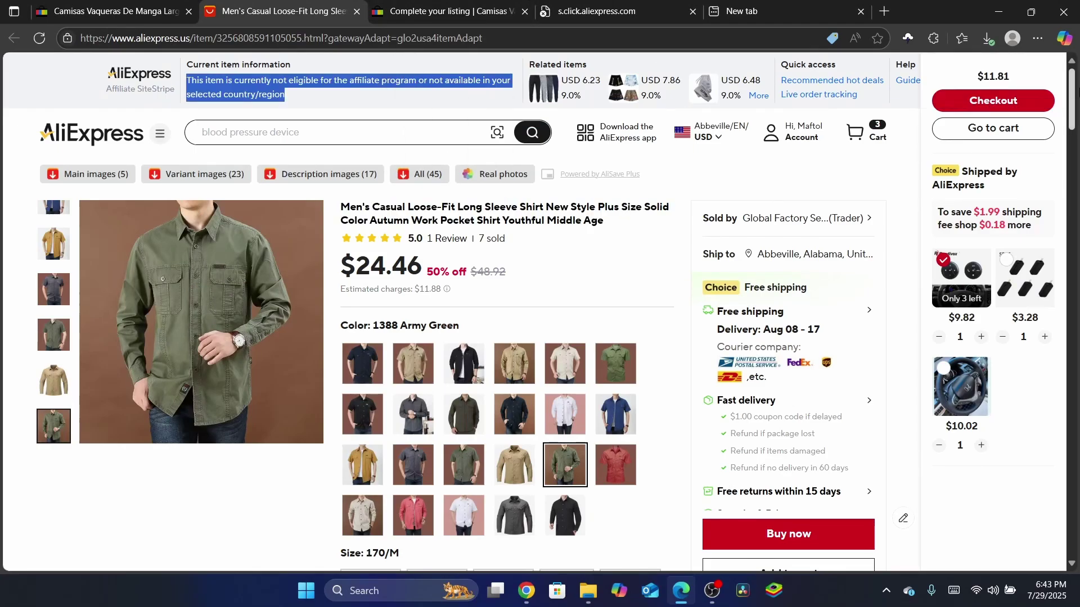
scroll(1077, 169, "down", 8)
scroll(1077, 169, "up", 10)
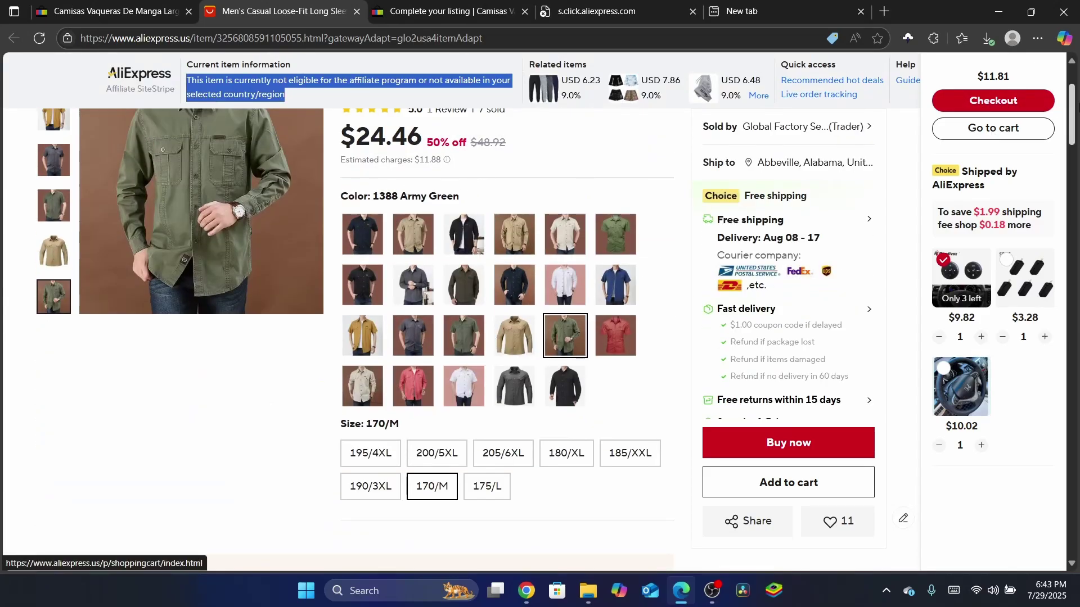
scroll(1073, 112, "up", 3)
triple_click(351, 205)
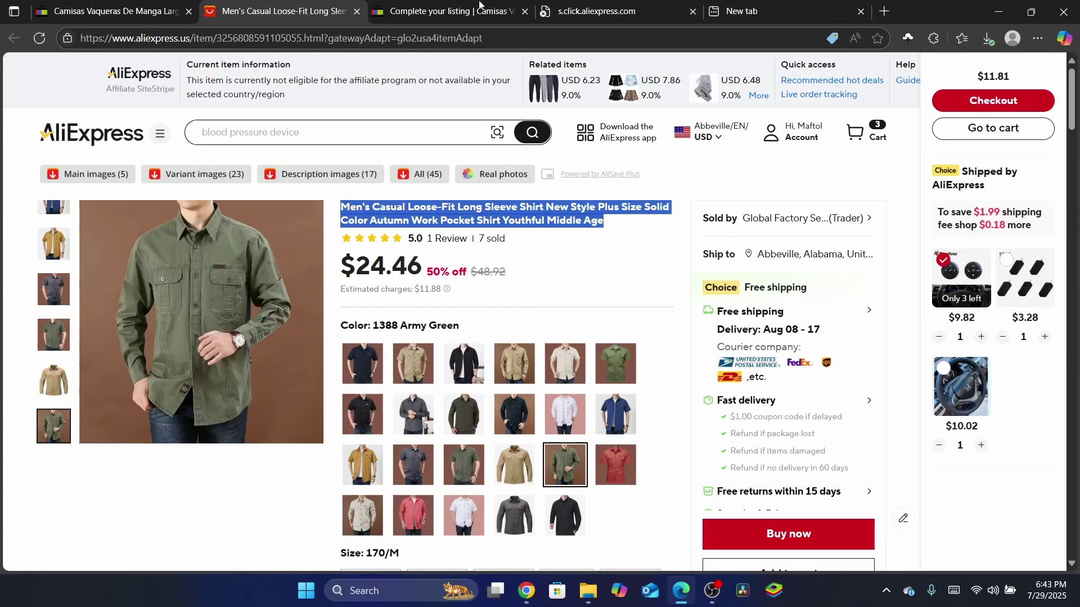
left_click_drag(341, 252, 431, 275)
left_click(431, 291)
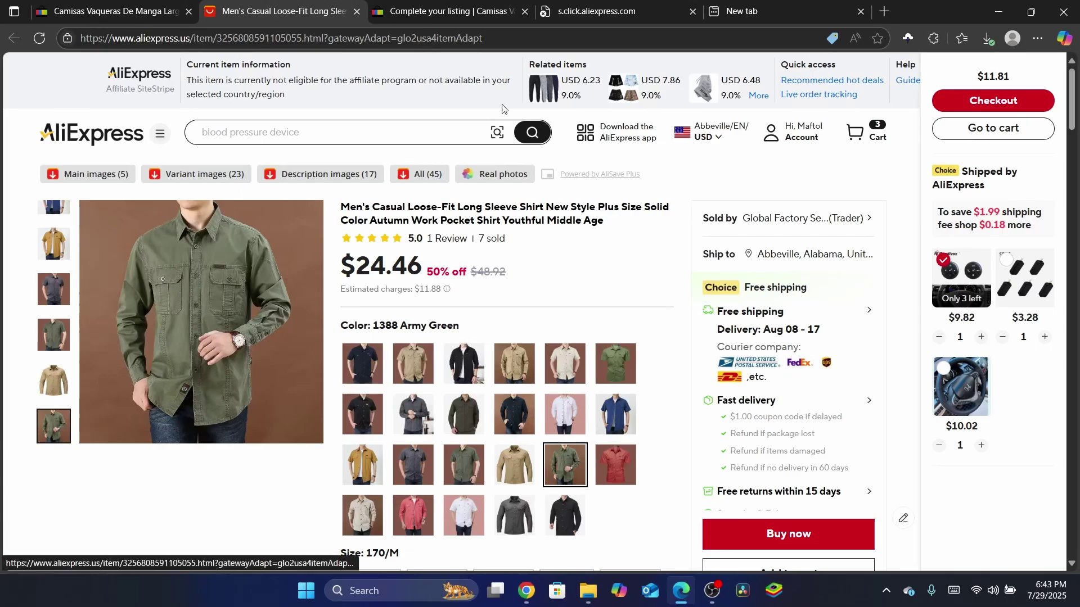
left_click_drag(1077, 128, 1076, 67)
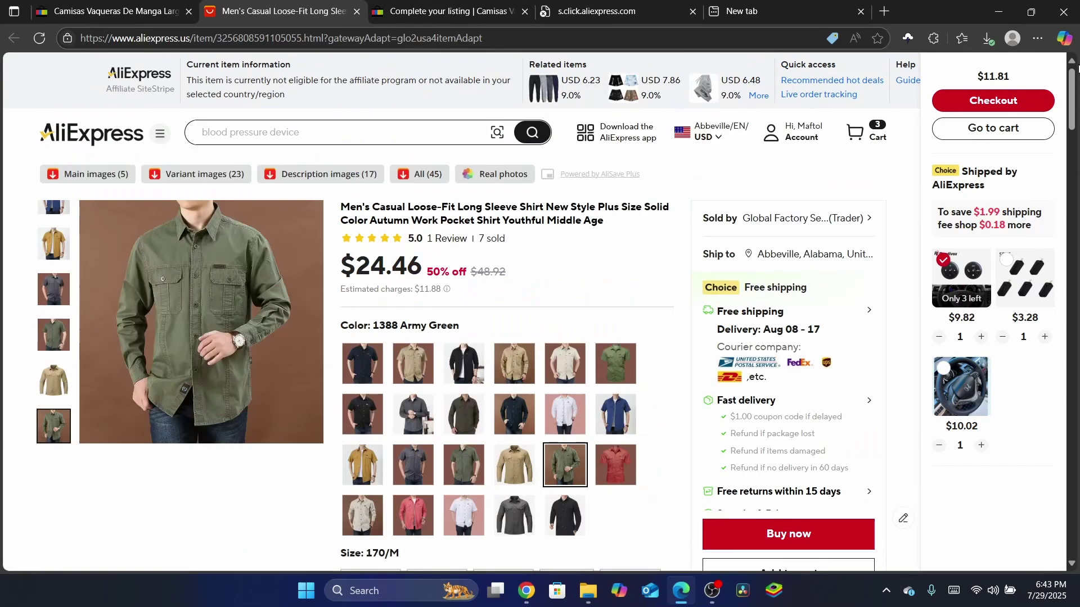
Copy the full title of the AliExpress shirt
left_click_drag(337, 213, 607, 228)
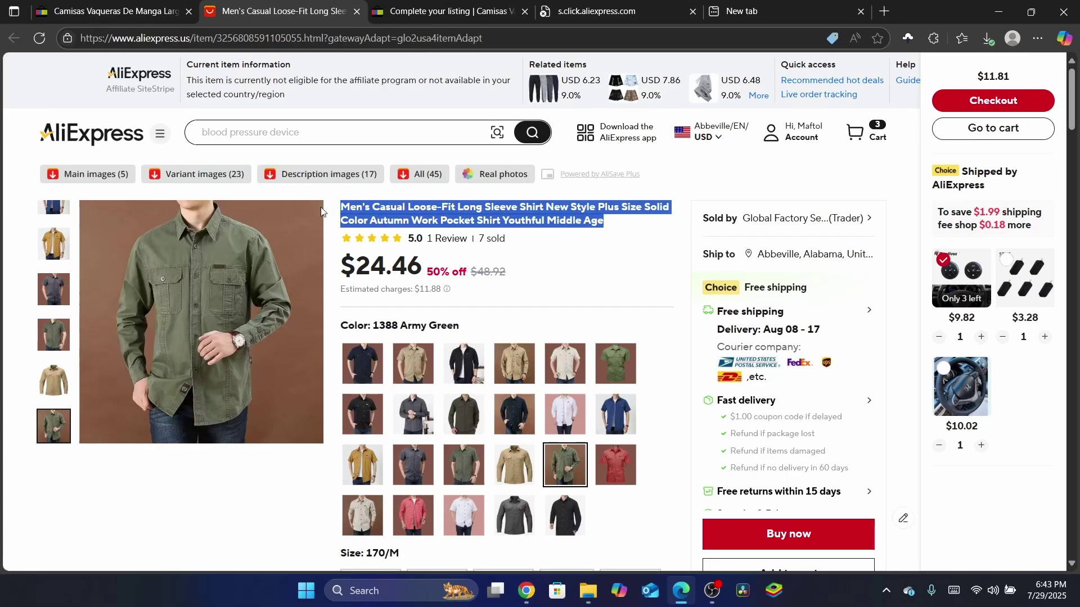
left_click(364, 221)
left_click_drag(616, 227, 339, 208)
triple_click(385, 270)
mouse_move(349, 207)
left_mouse_down()
mouse_move(604, 221)
mouse_move(353, 212)
left_mouse_up()
left_click(608, 224)
mouse_move(614, 225)
left_mouse_down()
mouse_move(337, 199)
mouse_move(588, 209)
mouse_move(613, 227)
left_mouse_up()
key("ctrl+c")
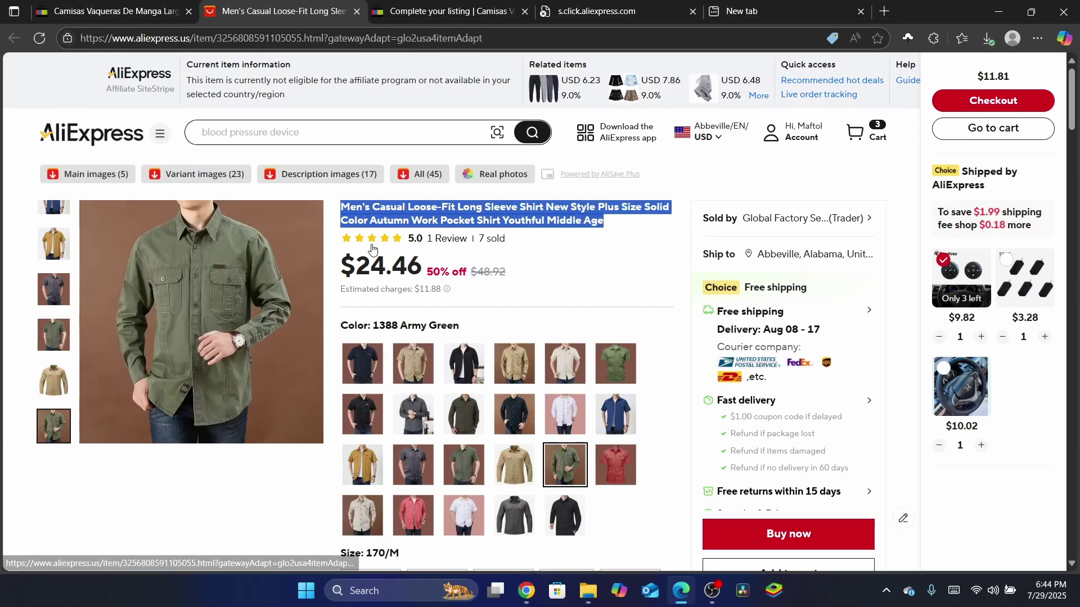
Look through the eBay draft listing alongside the current and original prices of the AliExpress shirt
left_click(427, 7)
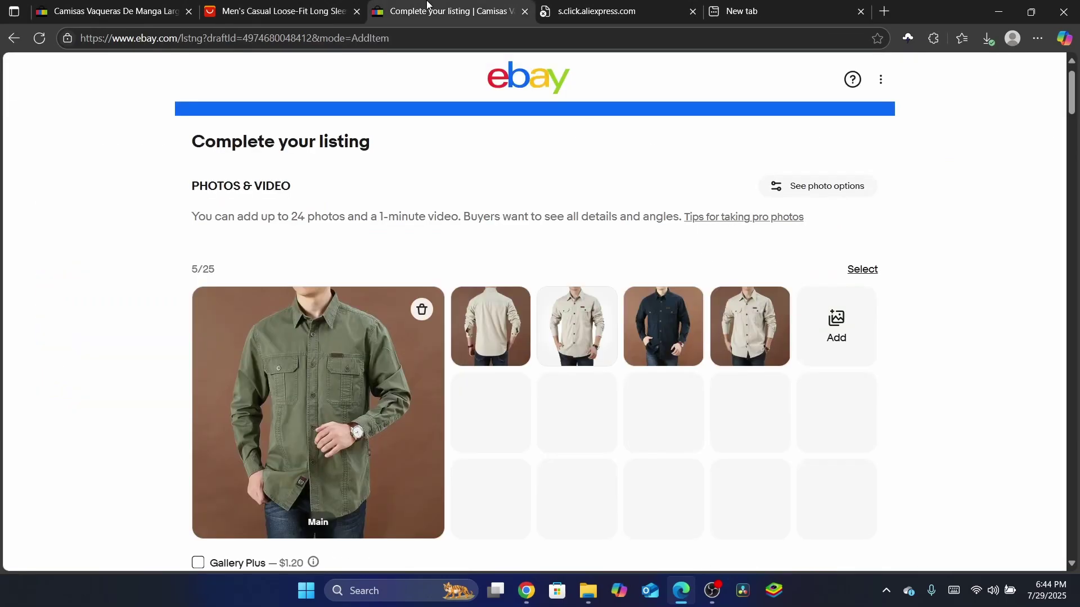
left_click(292, 8)
left_click_drag(369, 263, 505, 273)
left_click(566, 289)
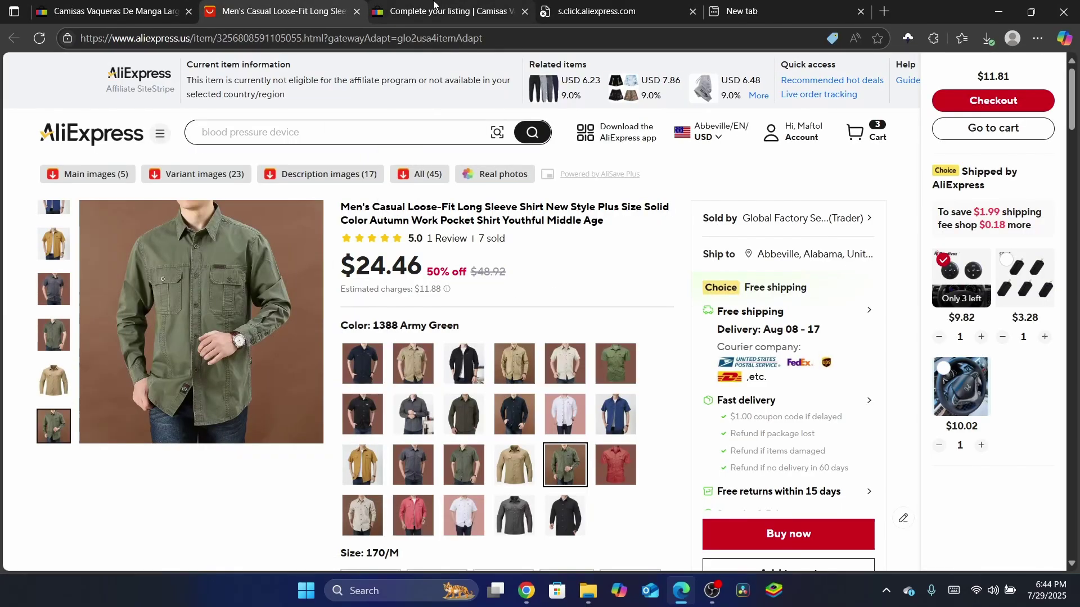
left_click(568, 9)
left_click(461, 5)
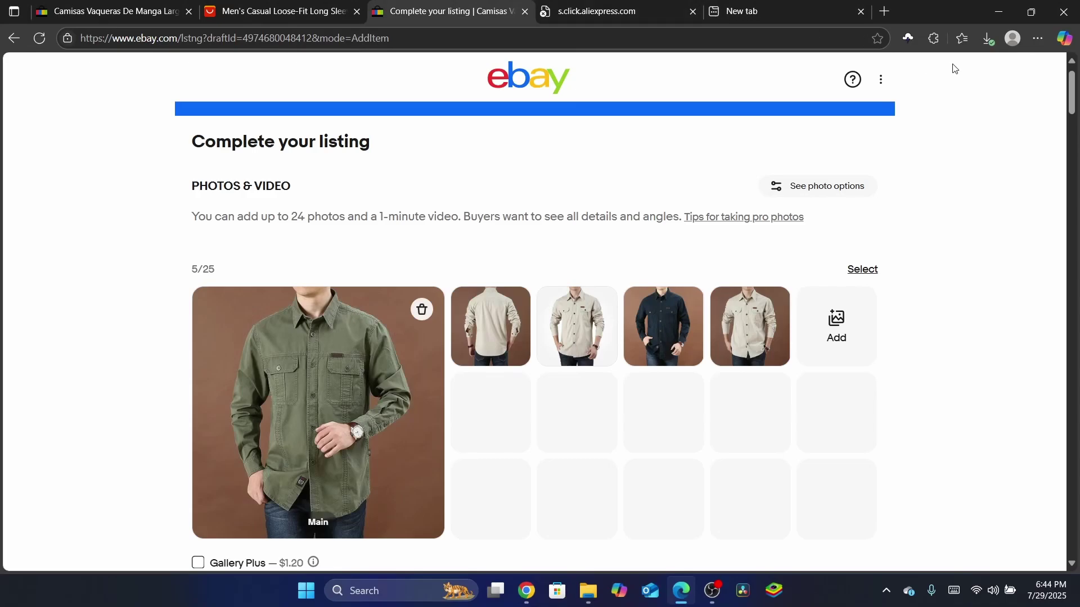
left_click_drag(1073, 101, 1078, 291)
left_click(258, 5)
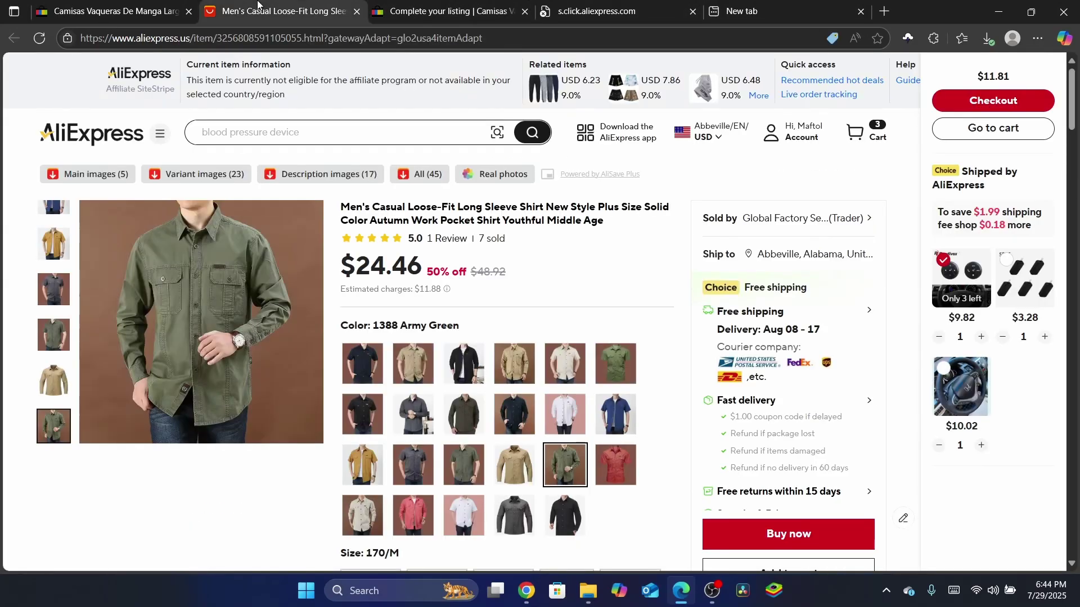
Copy the seller's item description with its title and images from the existing eBay shirt listing into the draft's description
left_click(499, 5)
left_click(116, 5)
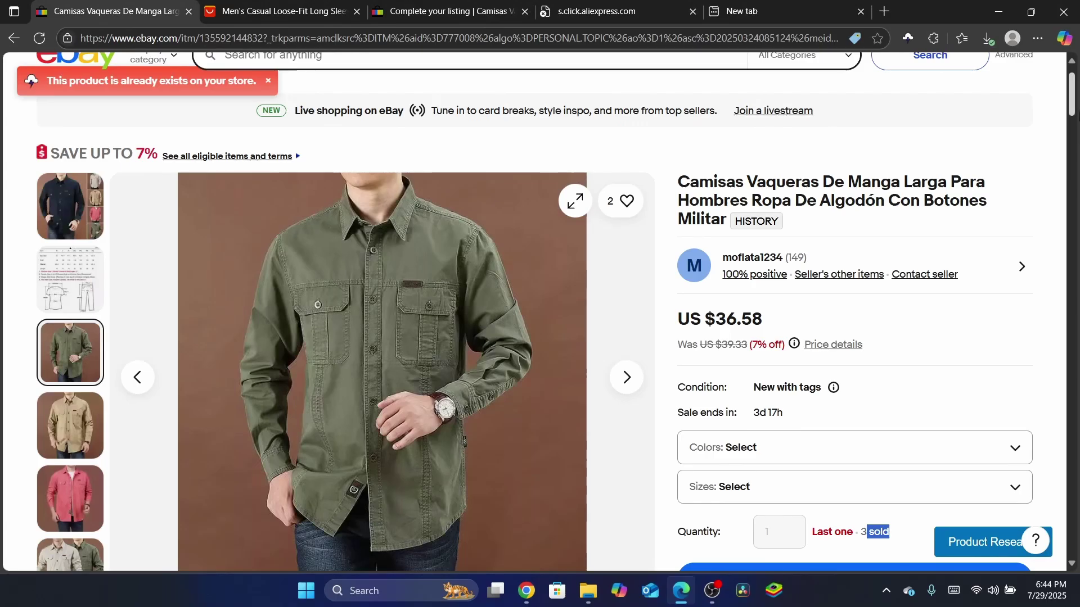
left_click_drag(1073, 112, 1078, 244)
scroll(353, 206, "down", 12)
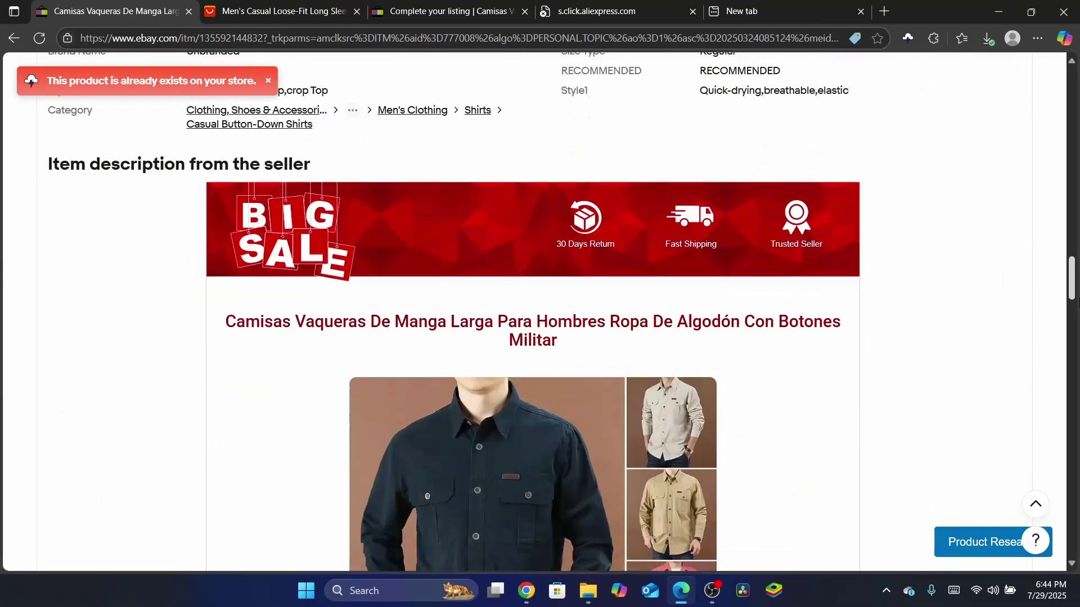
left_click_drag(214, 251, 685, 433)
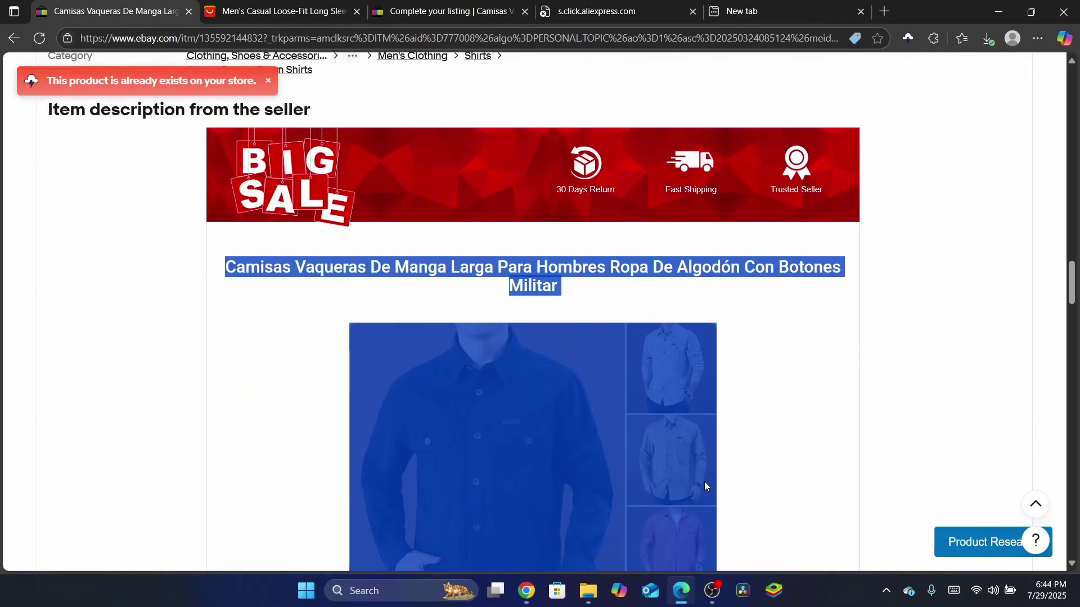
left_click(613, 12)
left_click(430, 11)
left_click(367, 313)
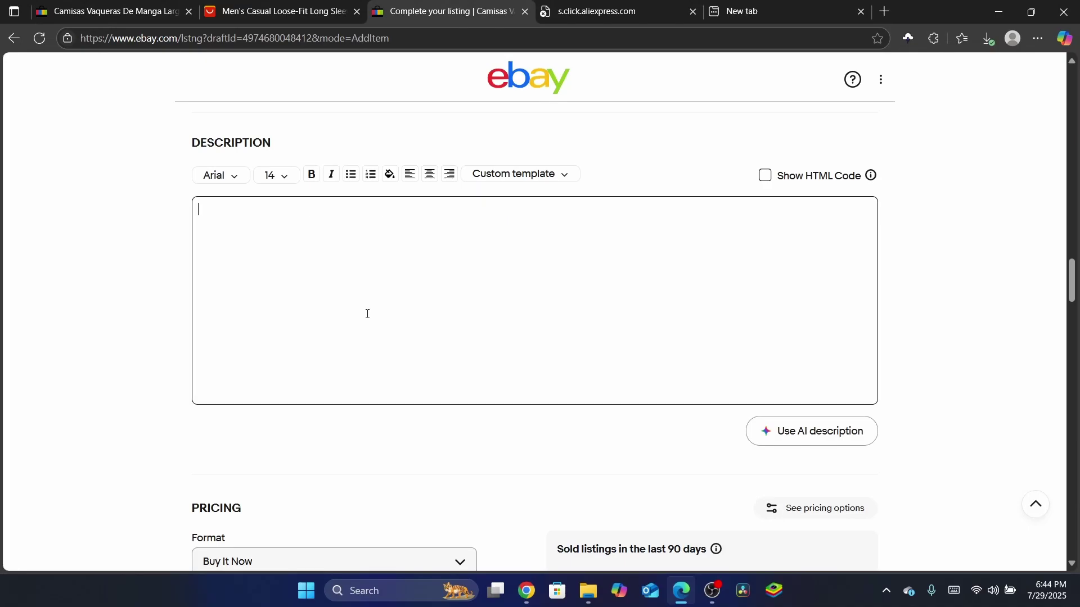
key("ctrl+v")
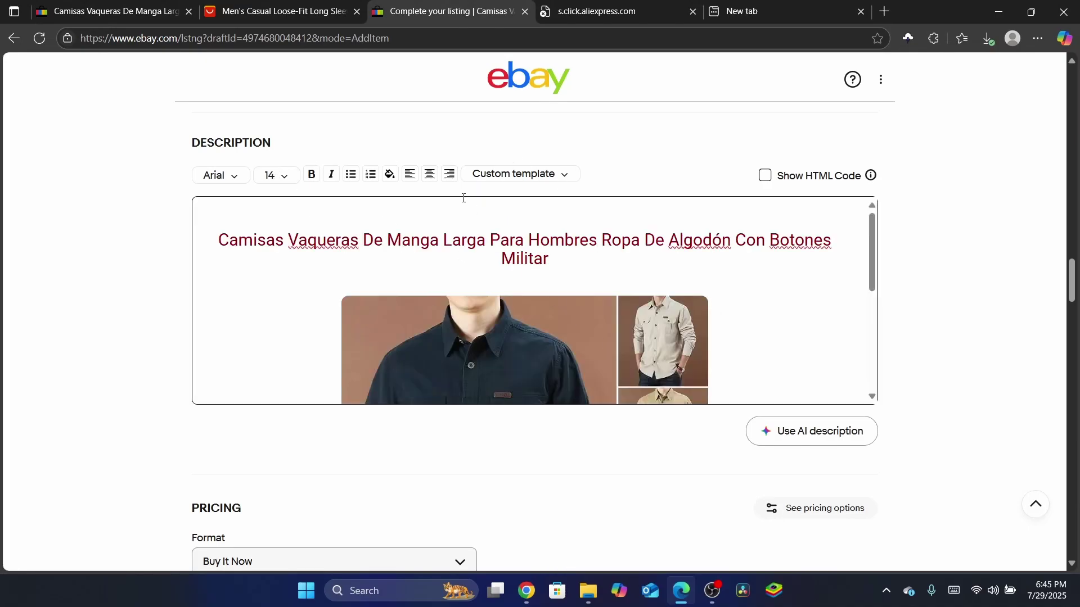
Check the sold count and price on the existing eBay shirt listing, alongside the AliExpress source product
left_click(125, 11)
left_click(284, 11)
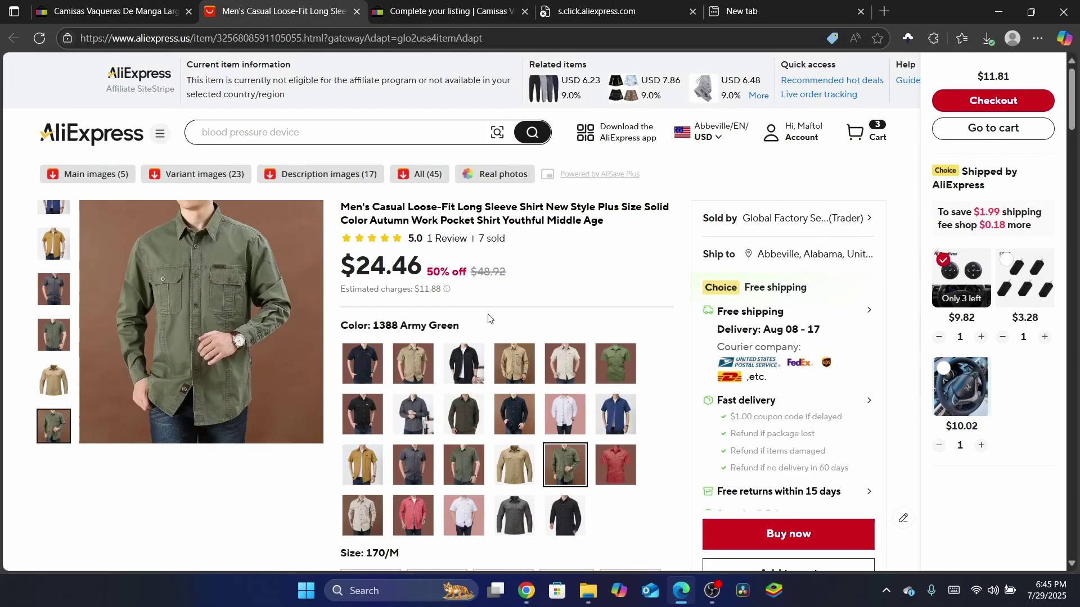
key("ctrl+1")
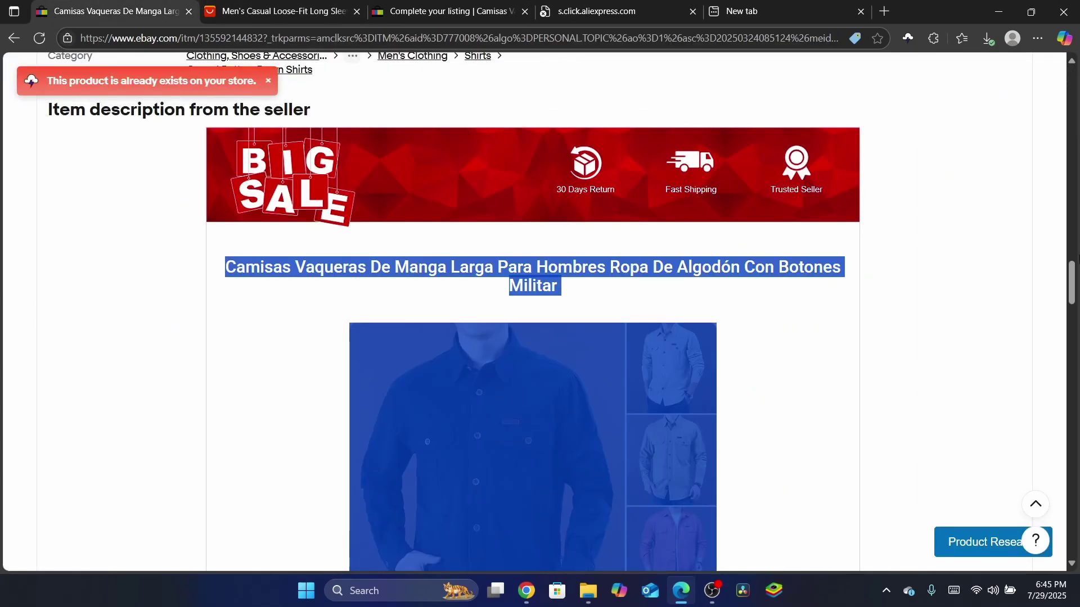
scroll(852, 383, "up", 15)
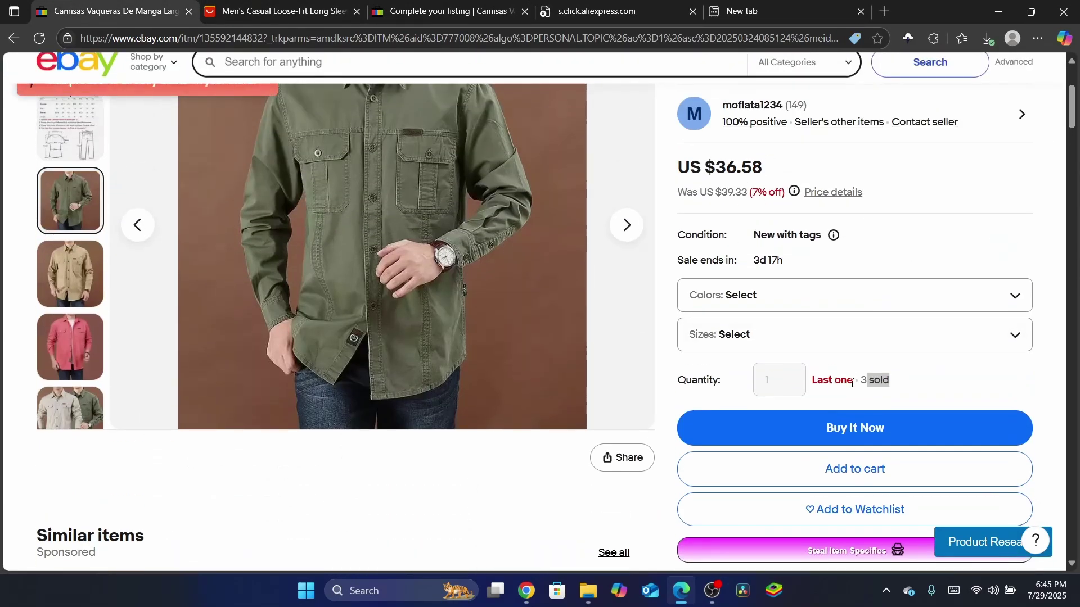
left_click_drag(859, 383, 900, 386)
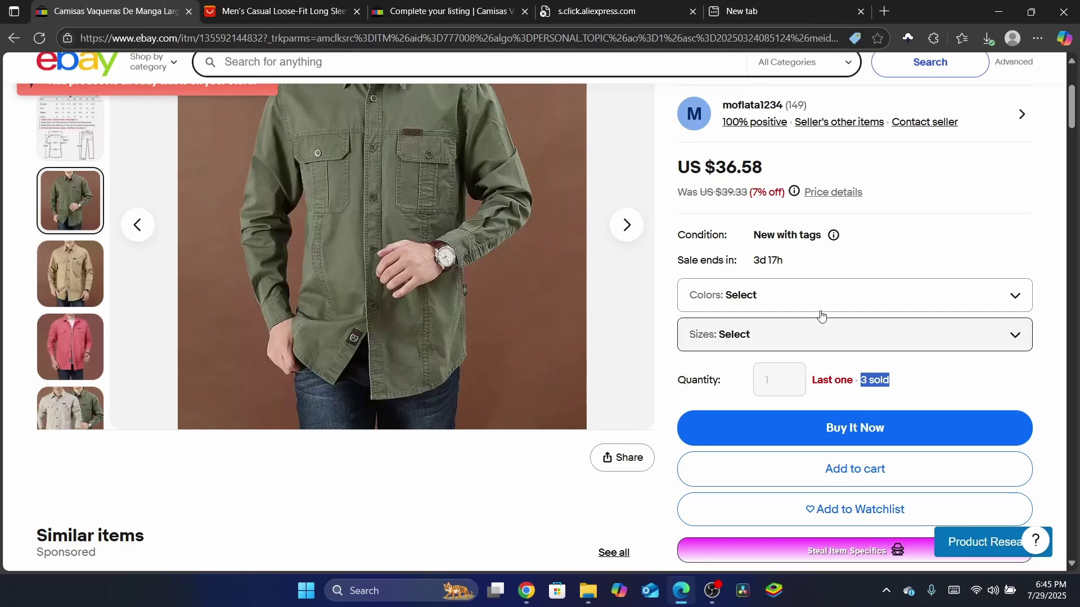
scroll(860, 373, "up", 6)
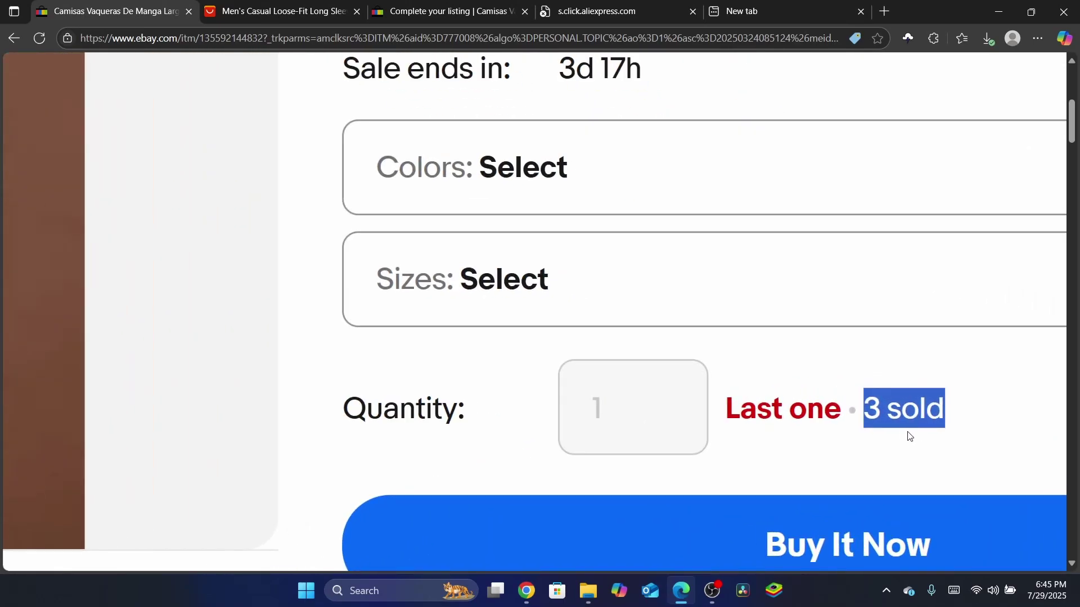
scroll(895, 432, "down", 7)
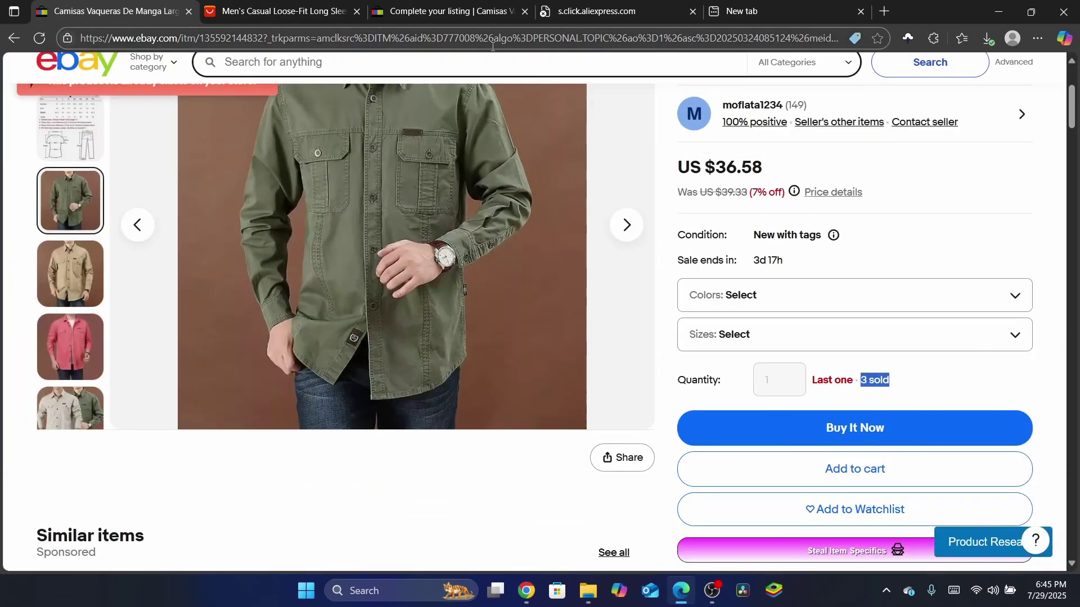
Compare the draft's price with the existing eBay listing and set the draft's item price to $36.49
left_click(448, 7)
scroll(316, 254, "down", 5)
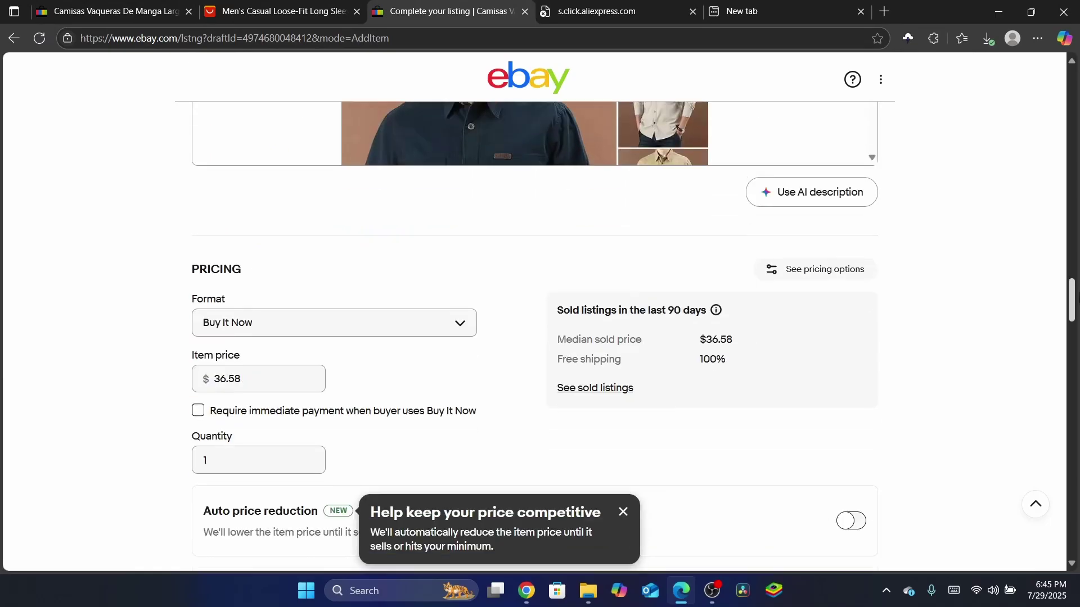
left_click(166, 4)
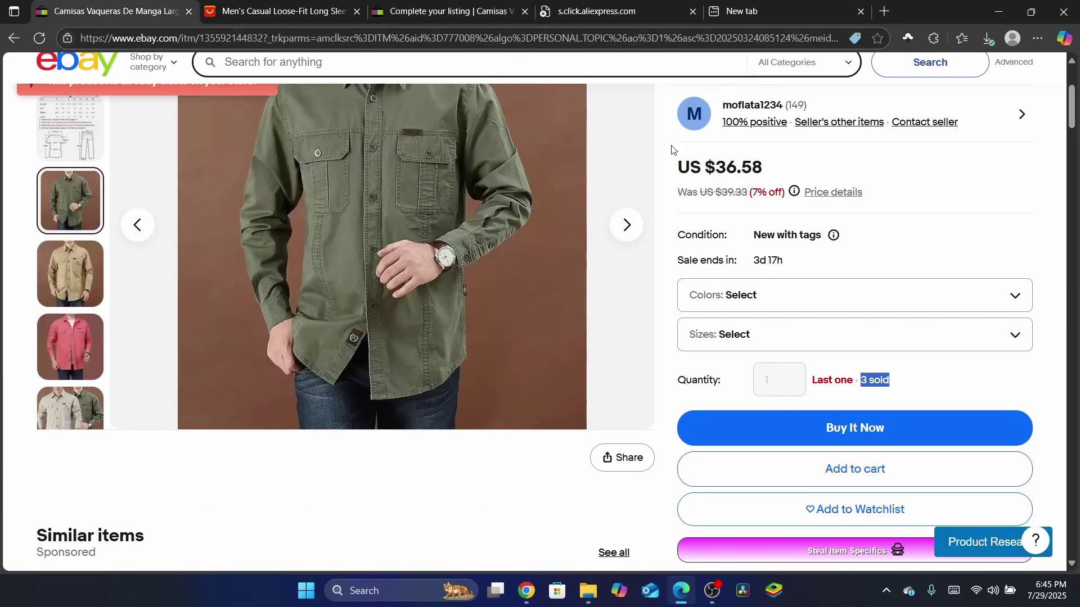
left_click(448, 12)
left_click(259, 260)
key("BackSpace")
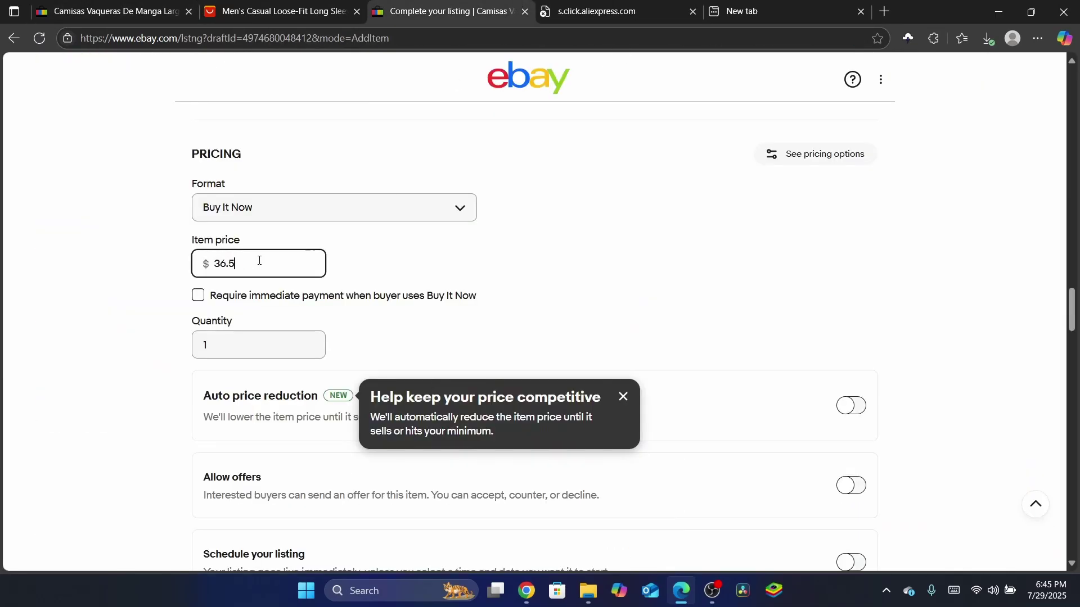
left_click(562, 291)
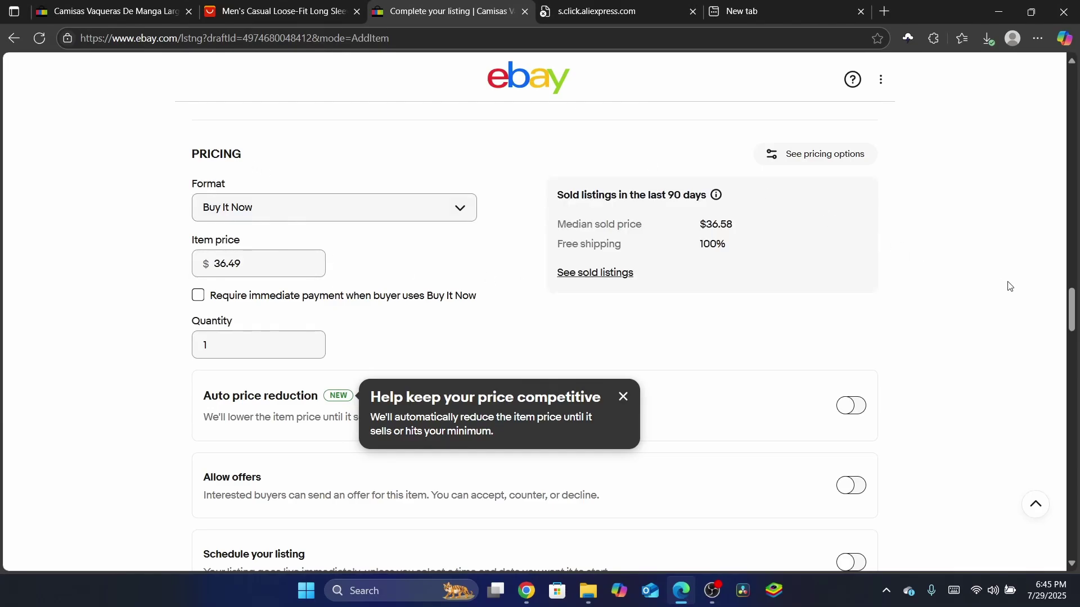
Recheck the competing listing's price and review the draft's remaining sections down to promotion and charity
key("ctrl+1")
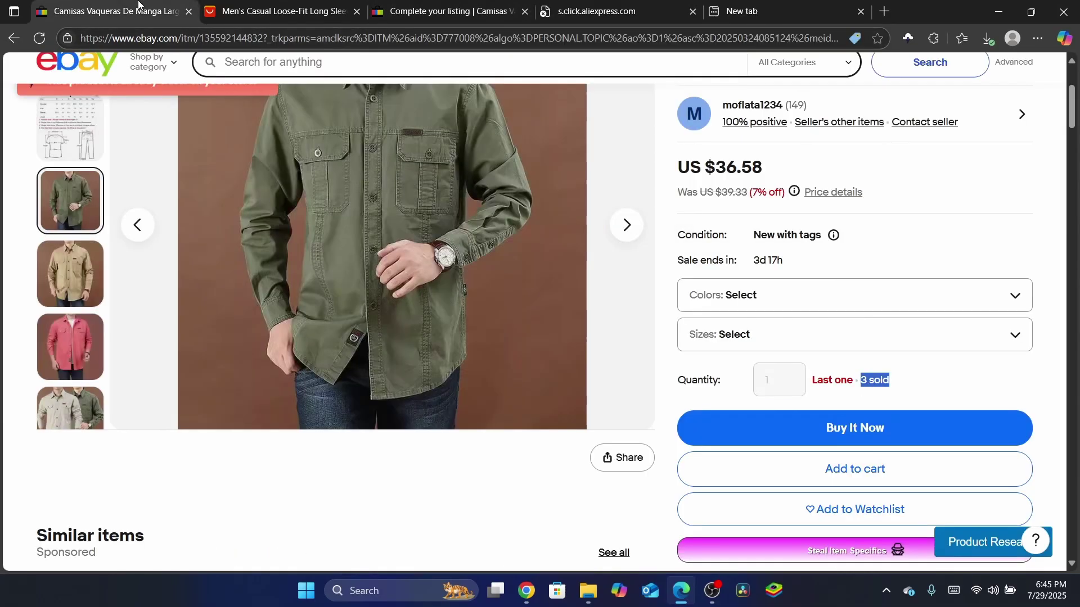
left_click(459, 4)
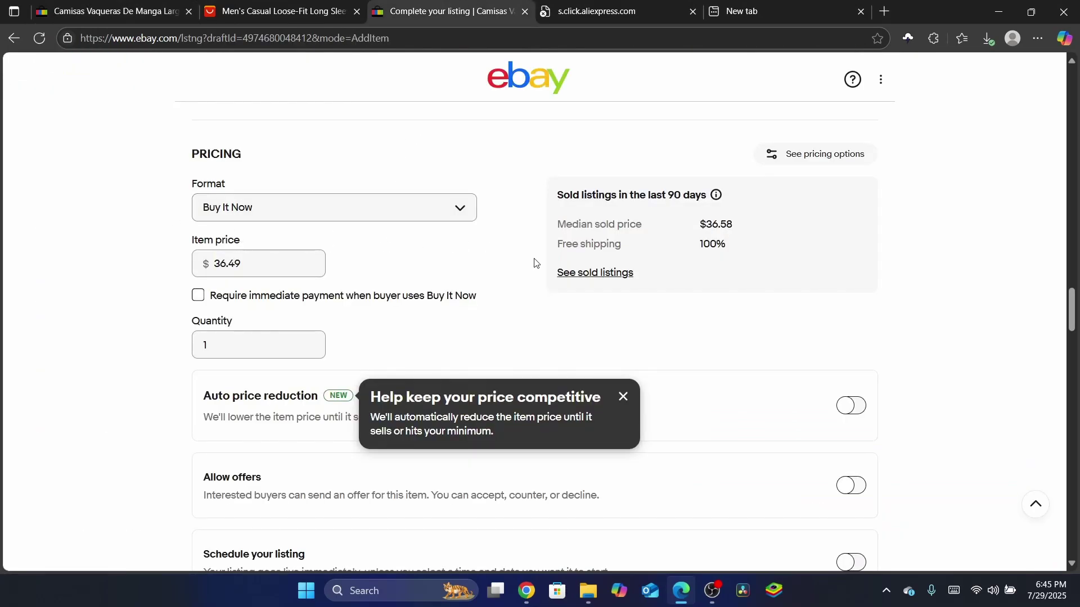
left_click_drag(1076, 308, 1073, 496)
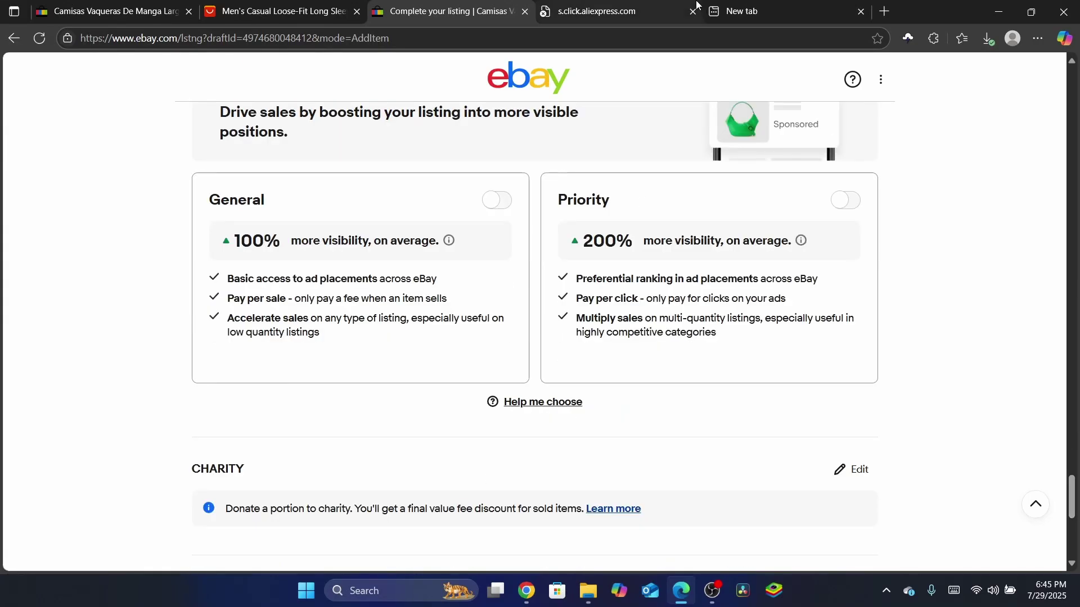
left_click(596, 11)
left_click(417, 5)
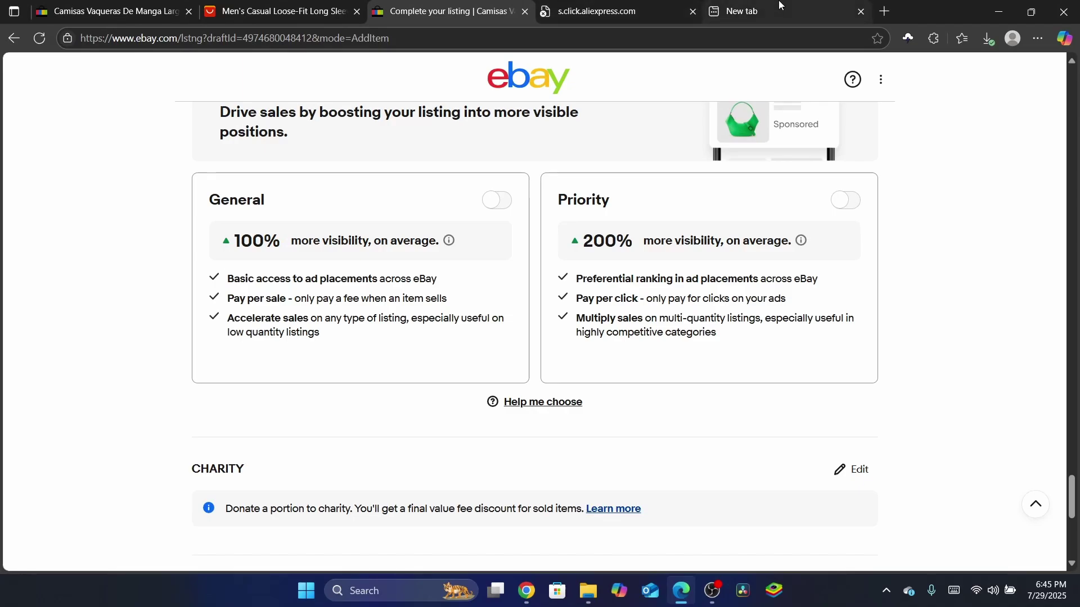
Switch to Chrome, open the Instagram profile suggested for "in" and examine its username up close
left_click(527, 590)
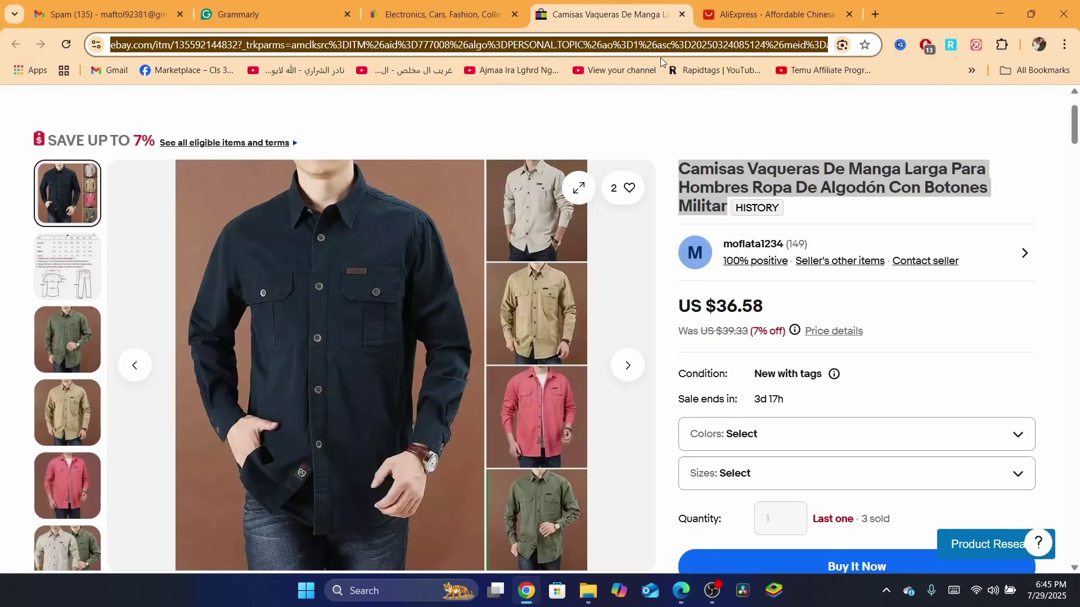
type("in")
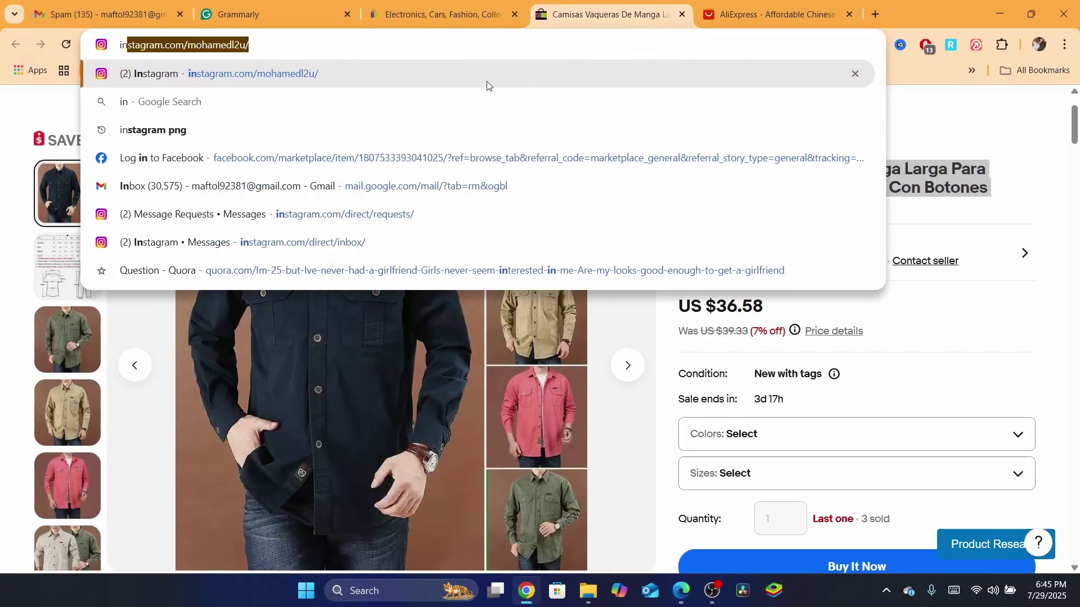
key("Return")
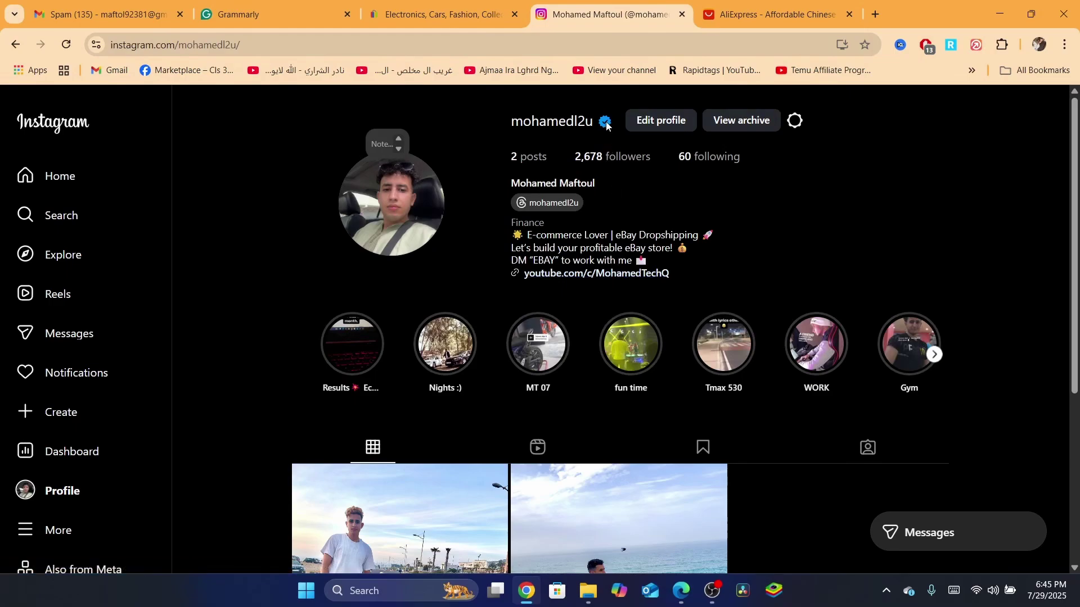
scroll(606, 126, "up", 5)
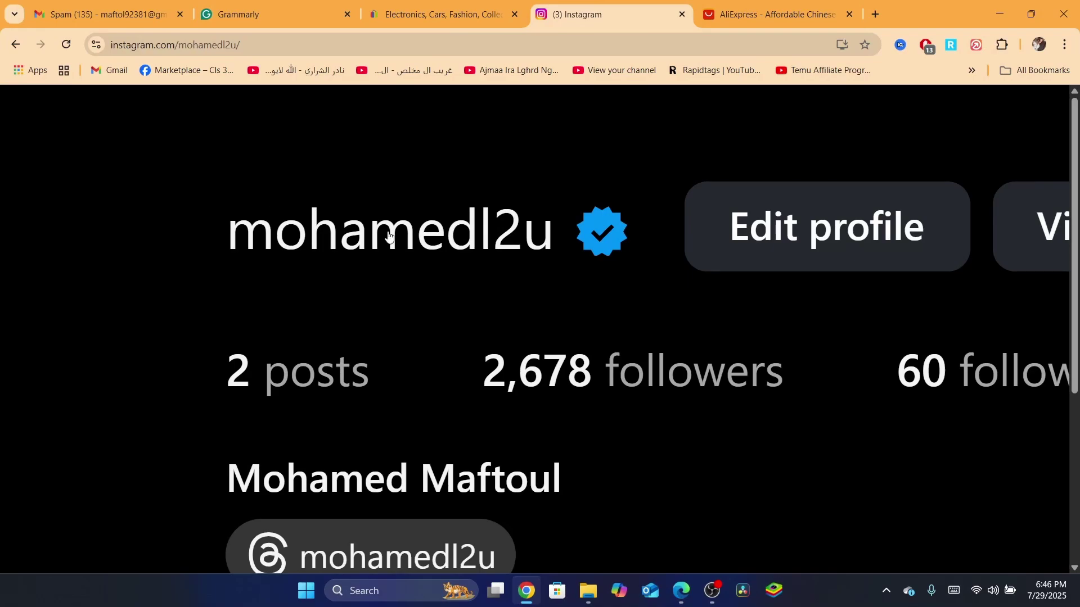
left_click_drag(161, 227, 562, 231)
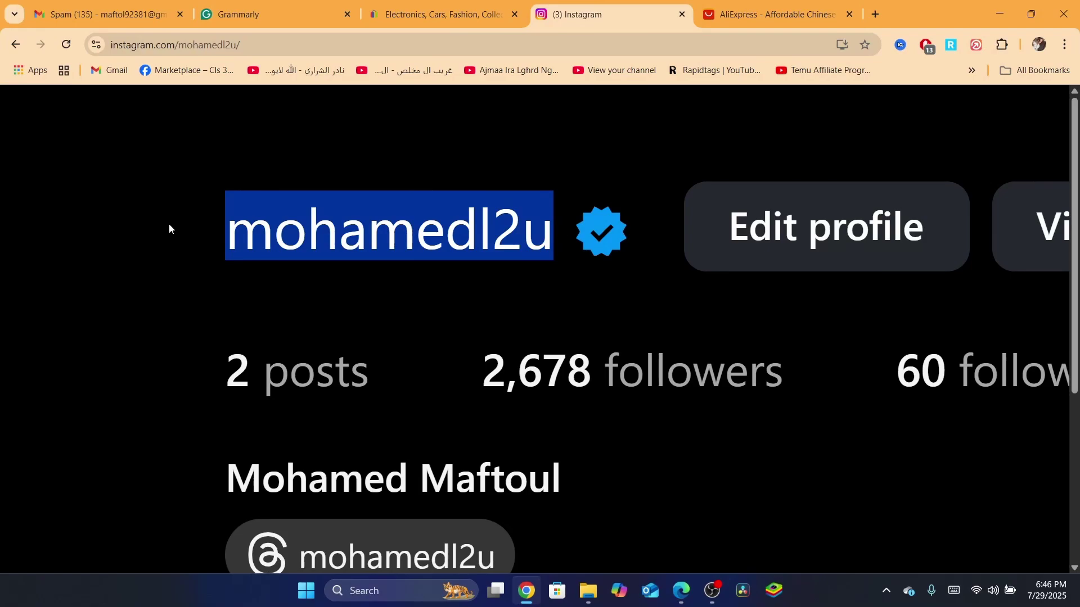
left_click_drag(169, 224, 544, 226)
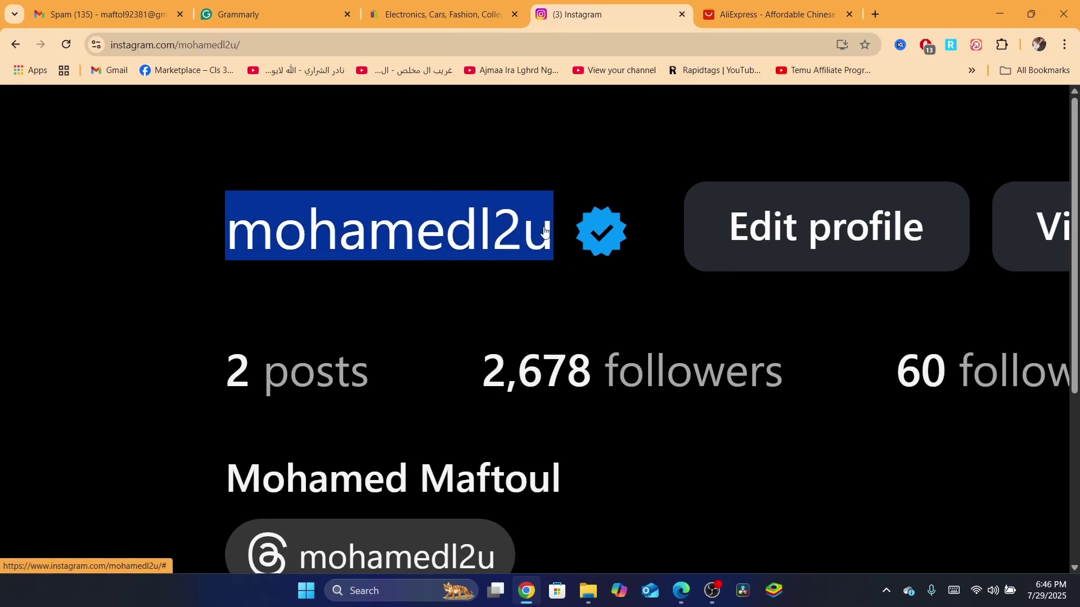
left_click(454, 131)
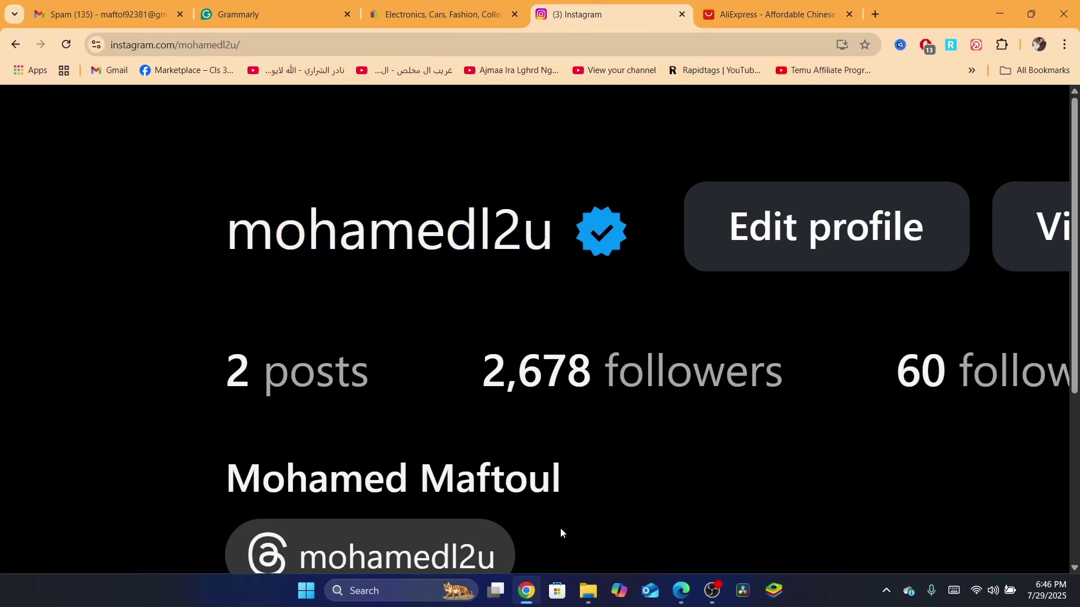
Return to the eBay draft in Edge and review it from photos and item specifics through pricing, shipping and listing fees
left_click(681, 591)
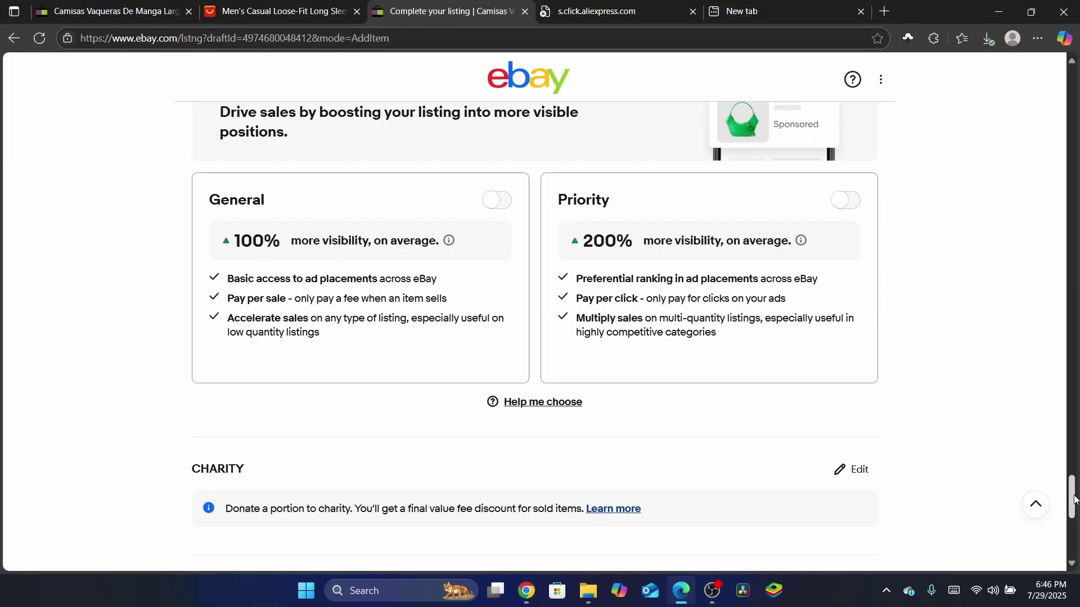
left_click_drag(1072, 497, 1077, 90)
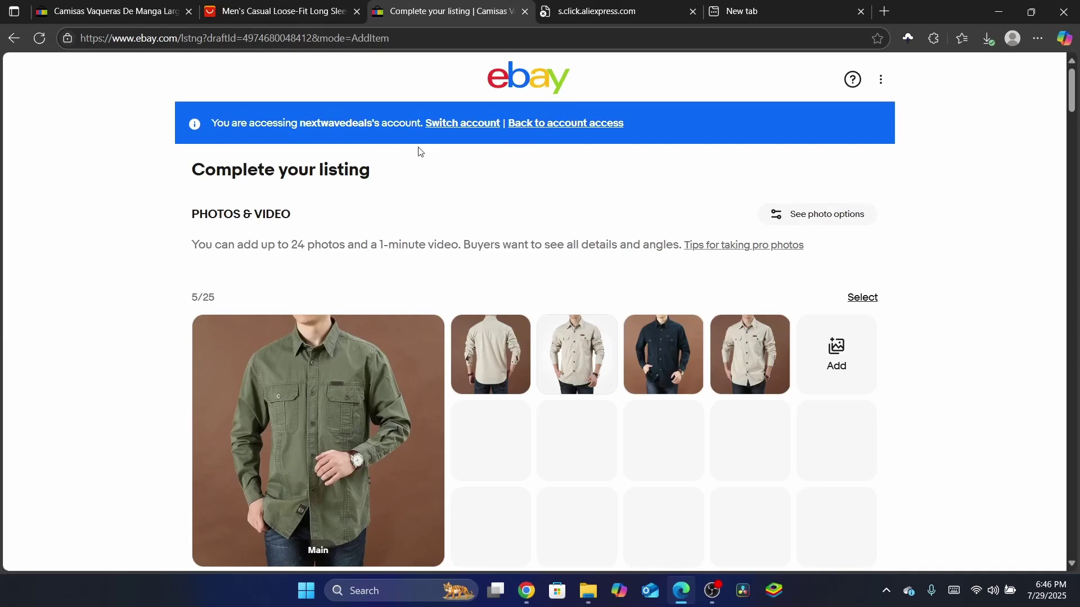
left_click_drag(1071, 93, 1073, 134)
scroll(498, 169, "down", 20)
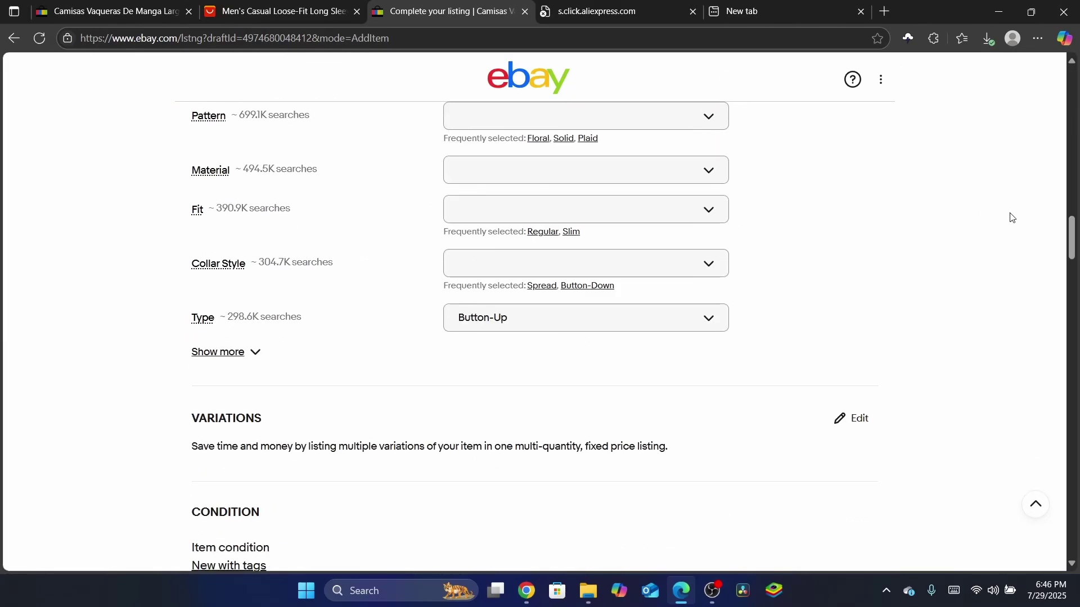
left_click_drag(1072, 236, 1075, 319)
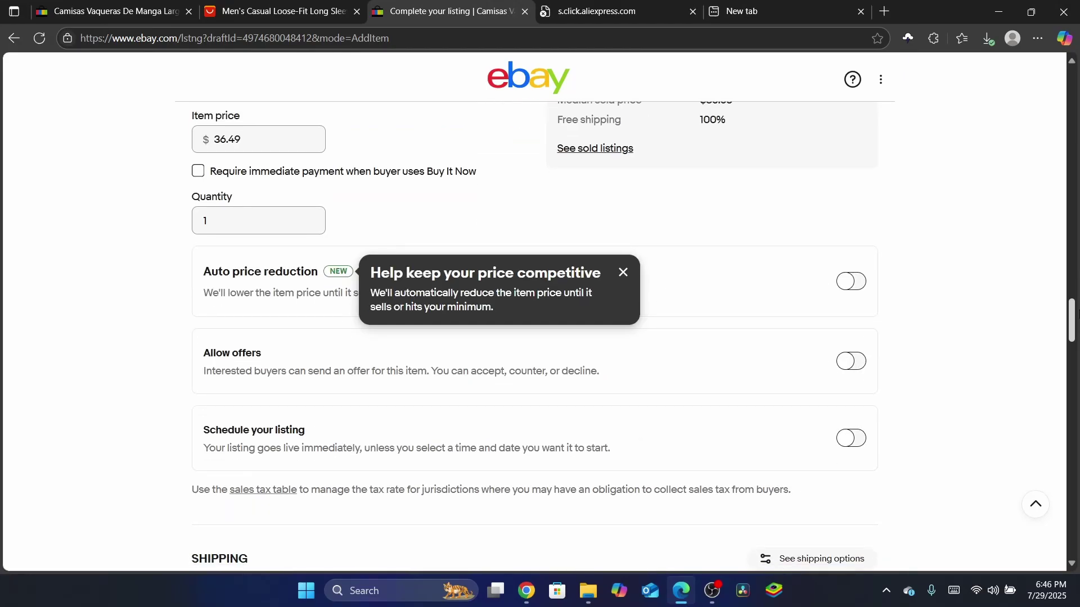
left_click_drag(1075, 313, 1077, 401)
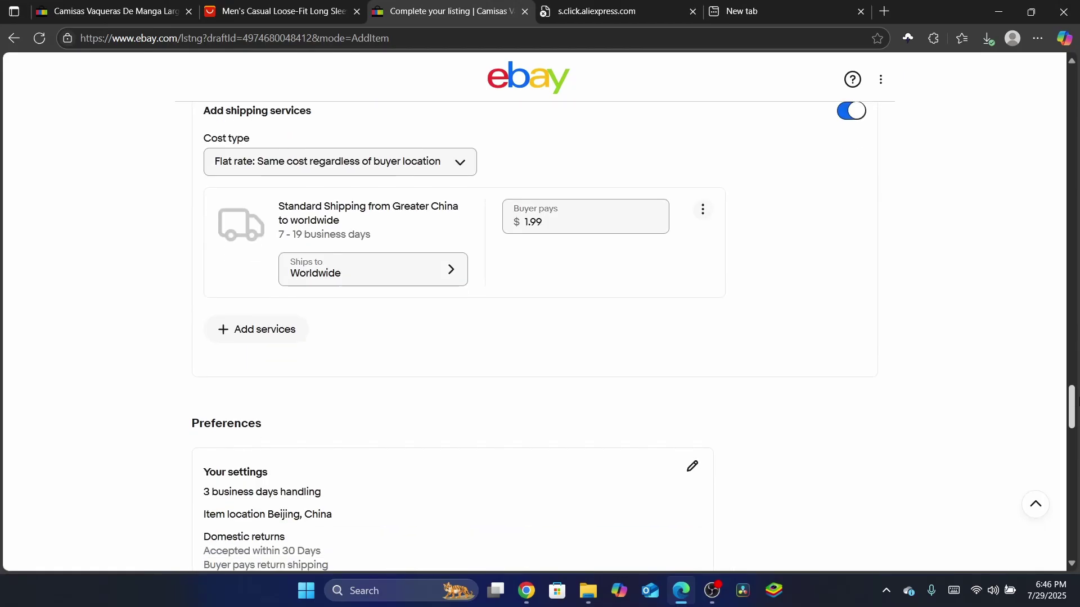
left_click_drag(1076, 401, 1077, 529)
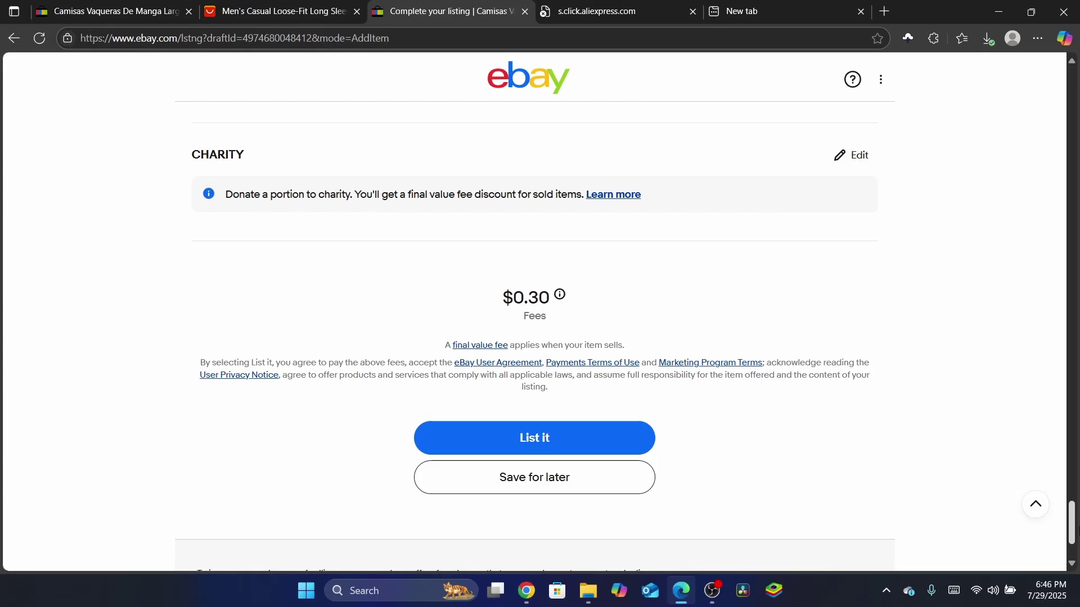
left_click_drag(1077, 527, 1056, 124)
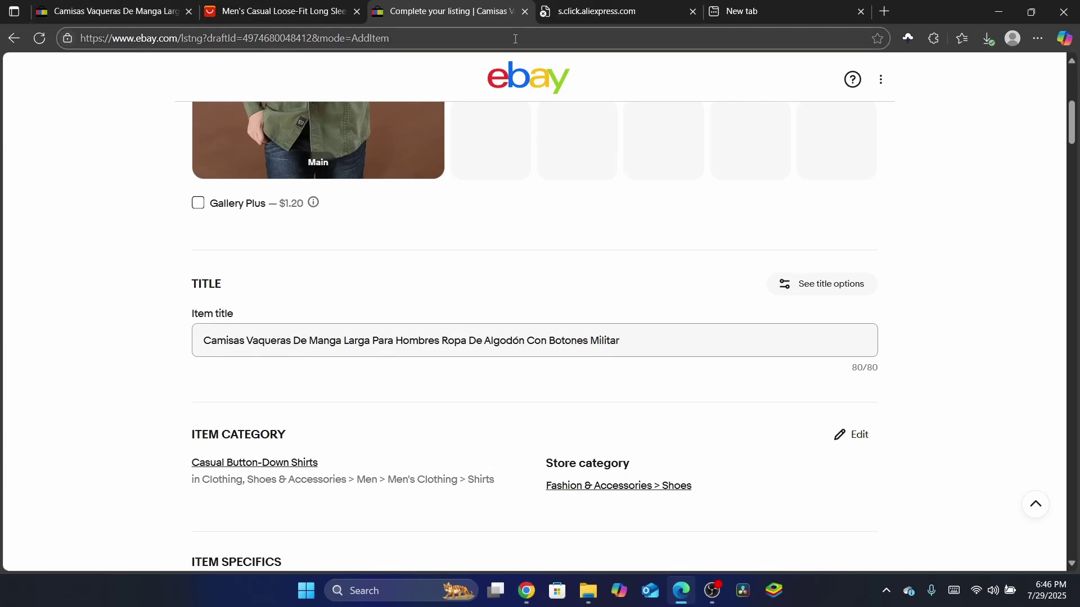
left_click(1074, 70)
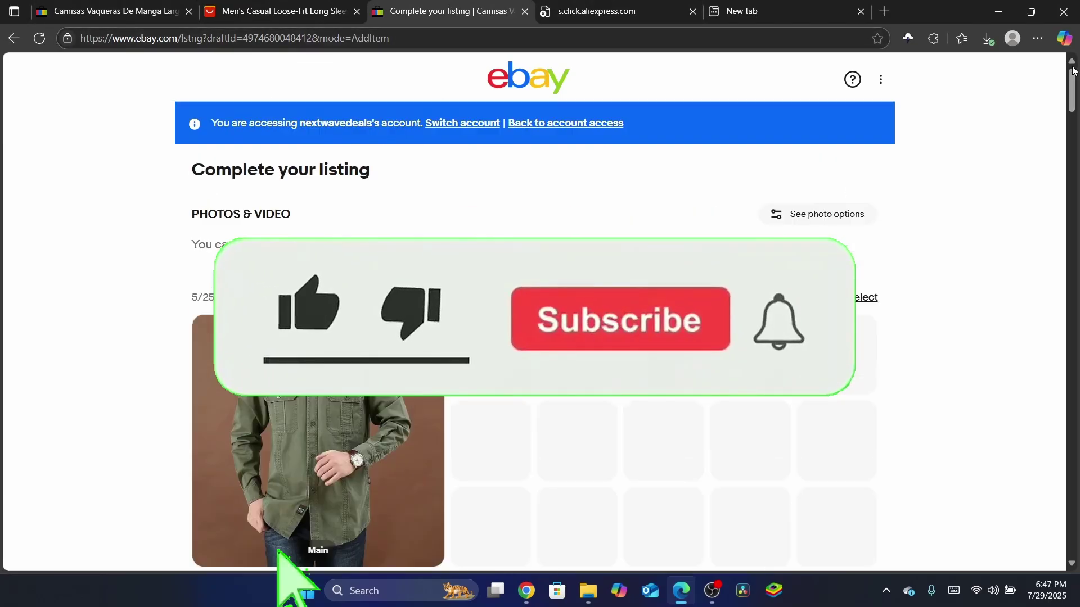